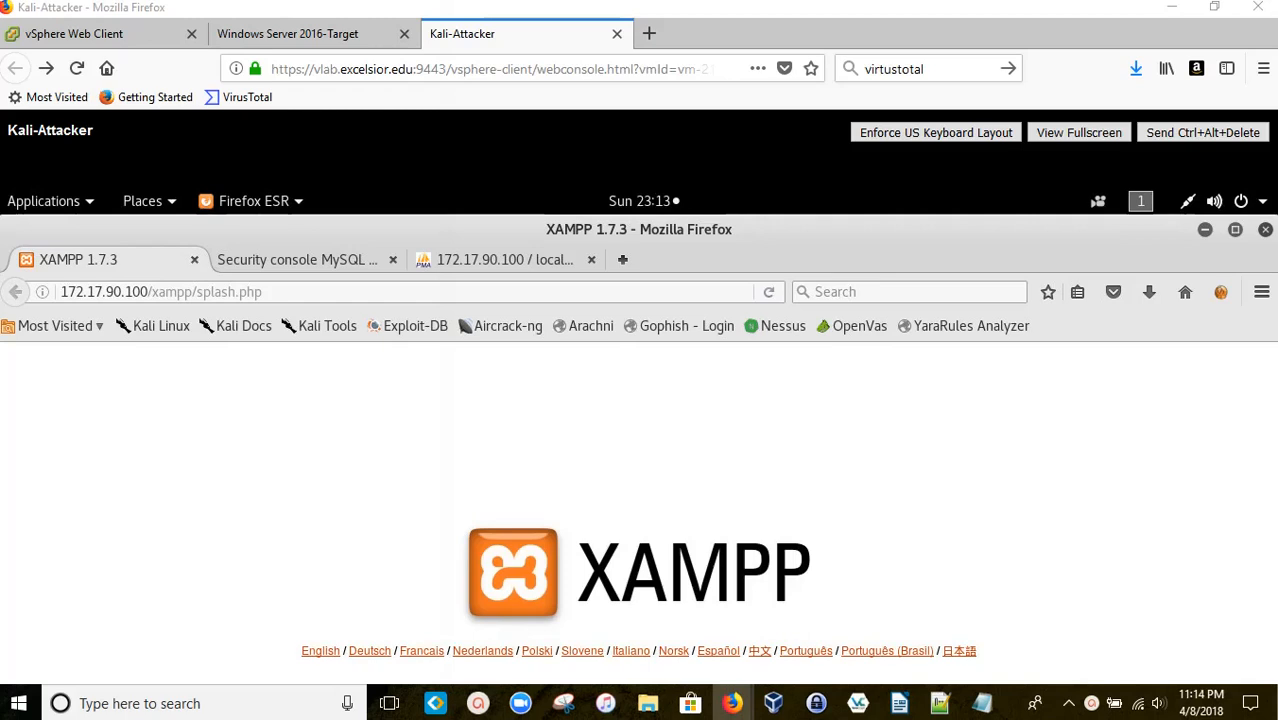
Step: Confirm the Kali browser's URL targets the Windows Server's IPv4 address ending in .100
left_click(538, 218)
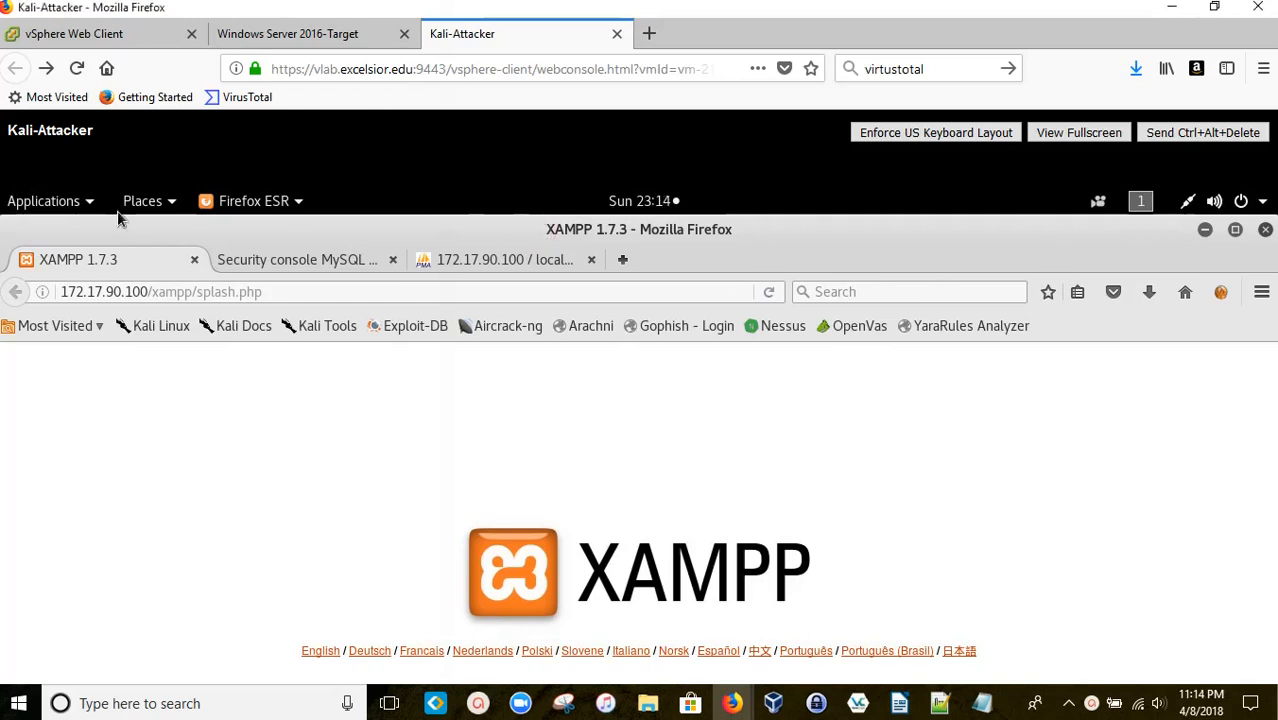
left_click(128, 291)
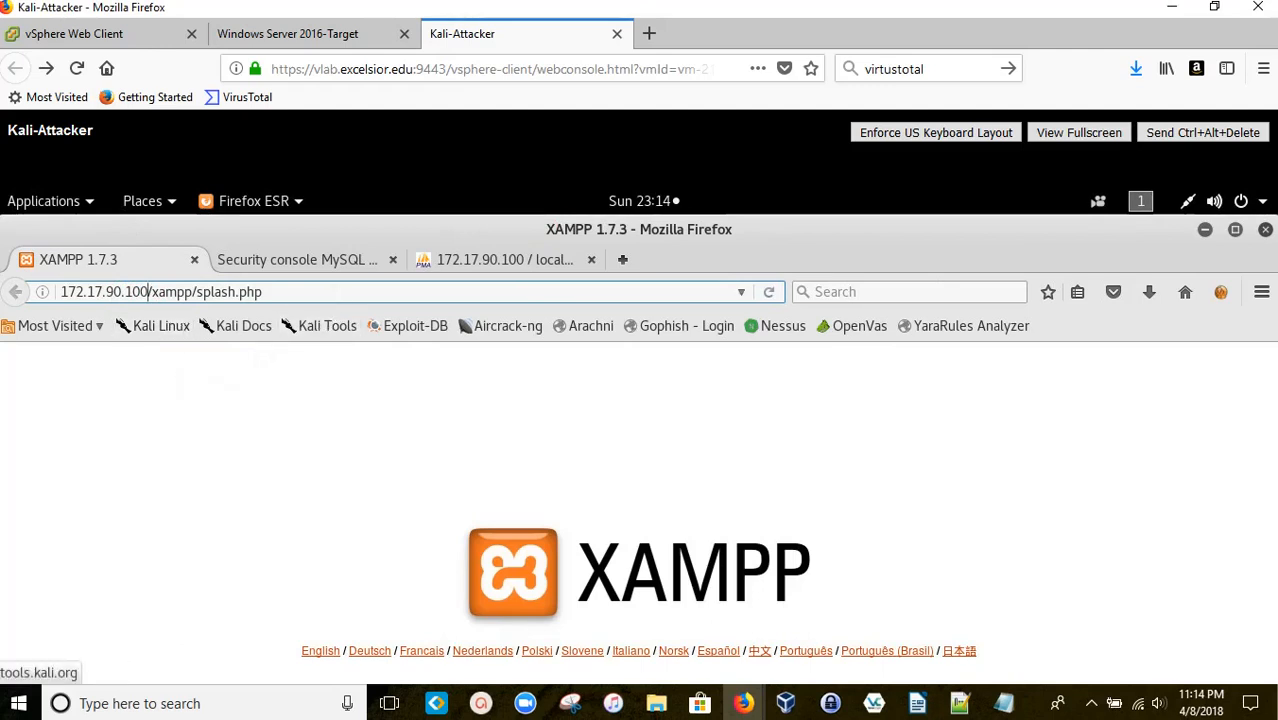
left_click(497, 470)
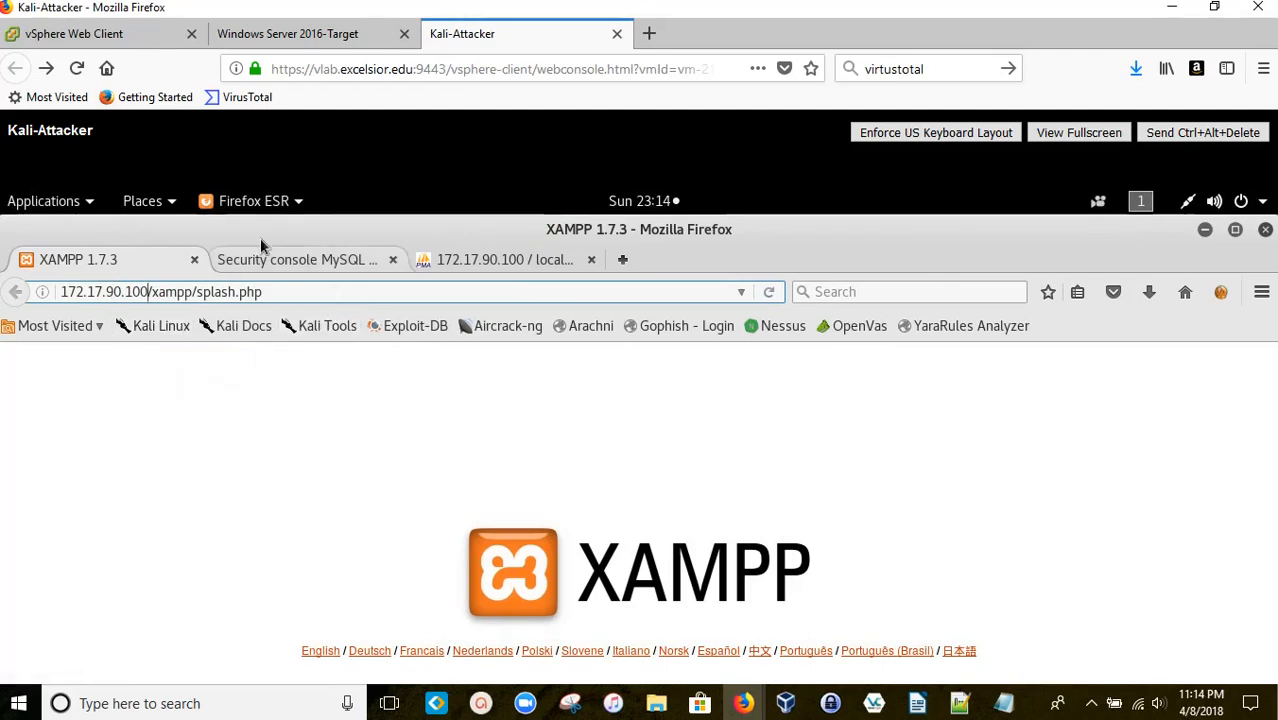
left_click(284, 37)
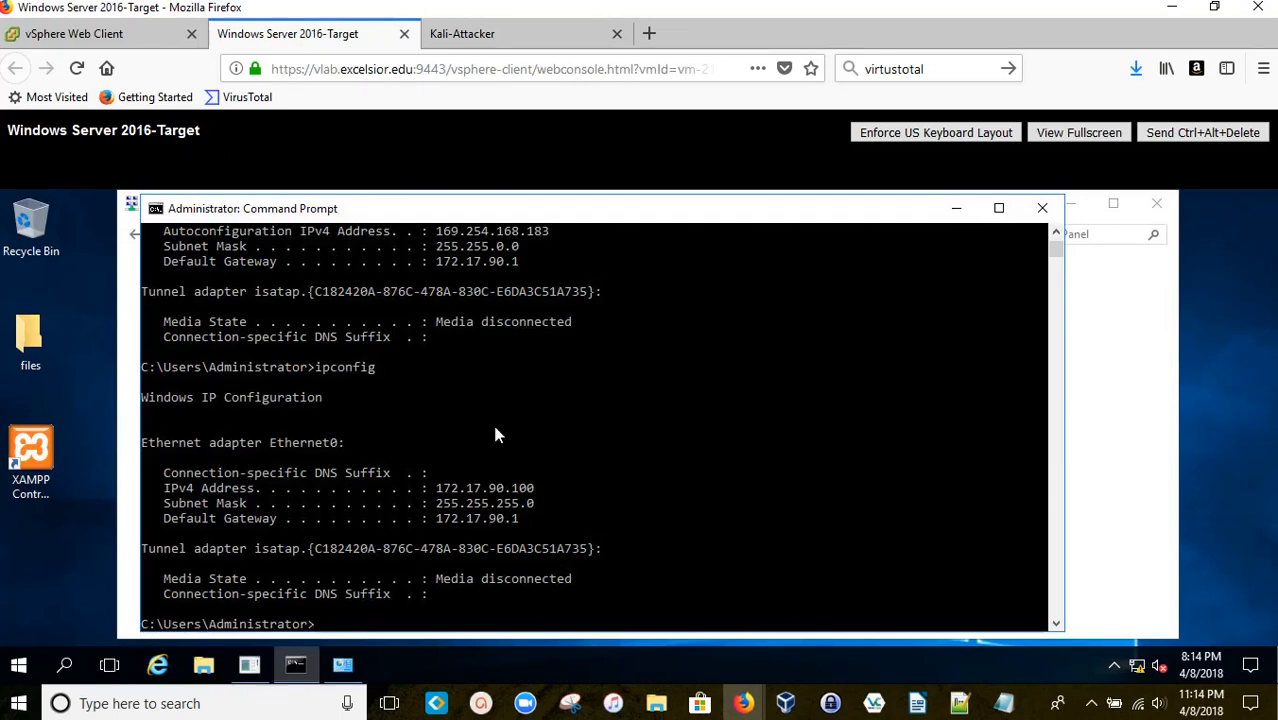
left_click_drag(505, 488, 540, 489)
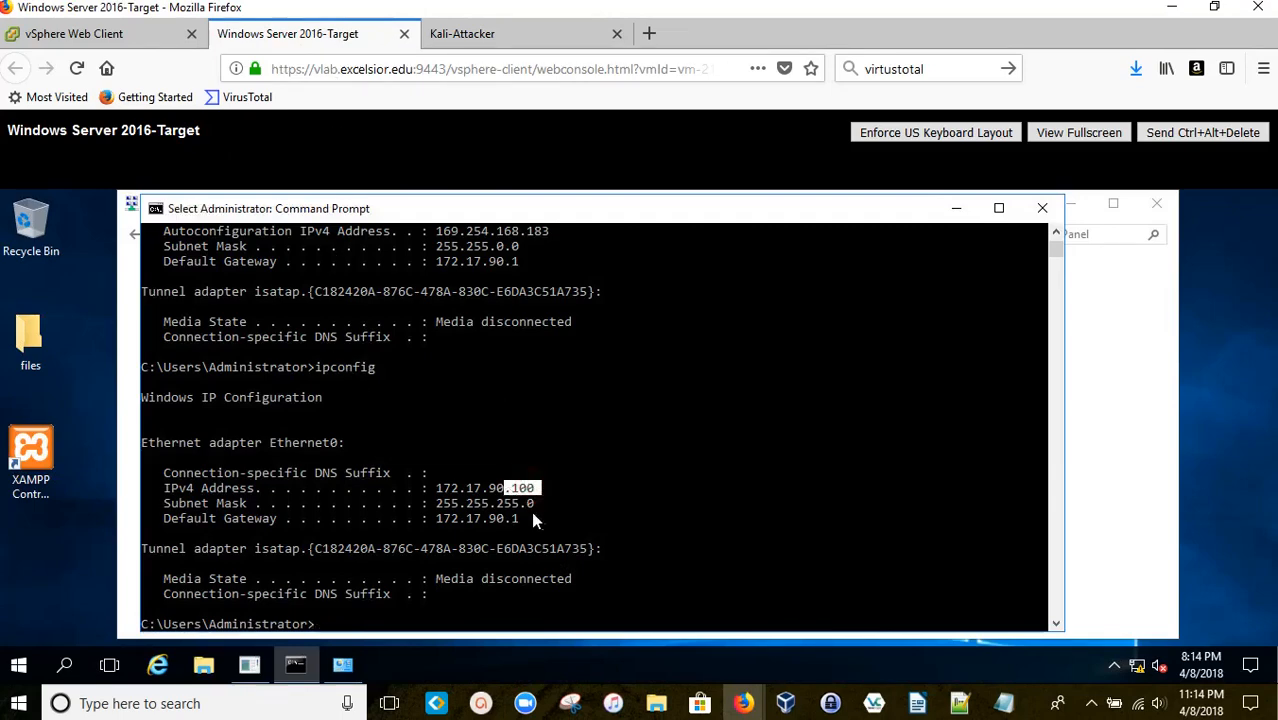
left_click(462, 33)
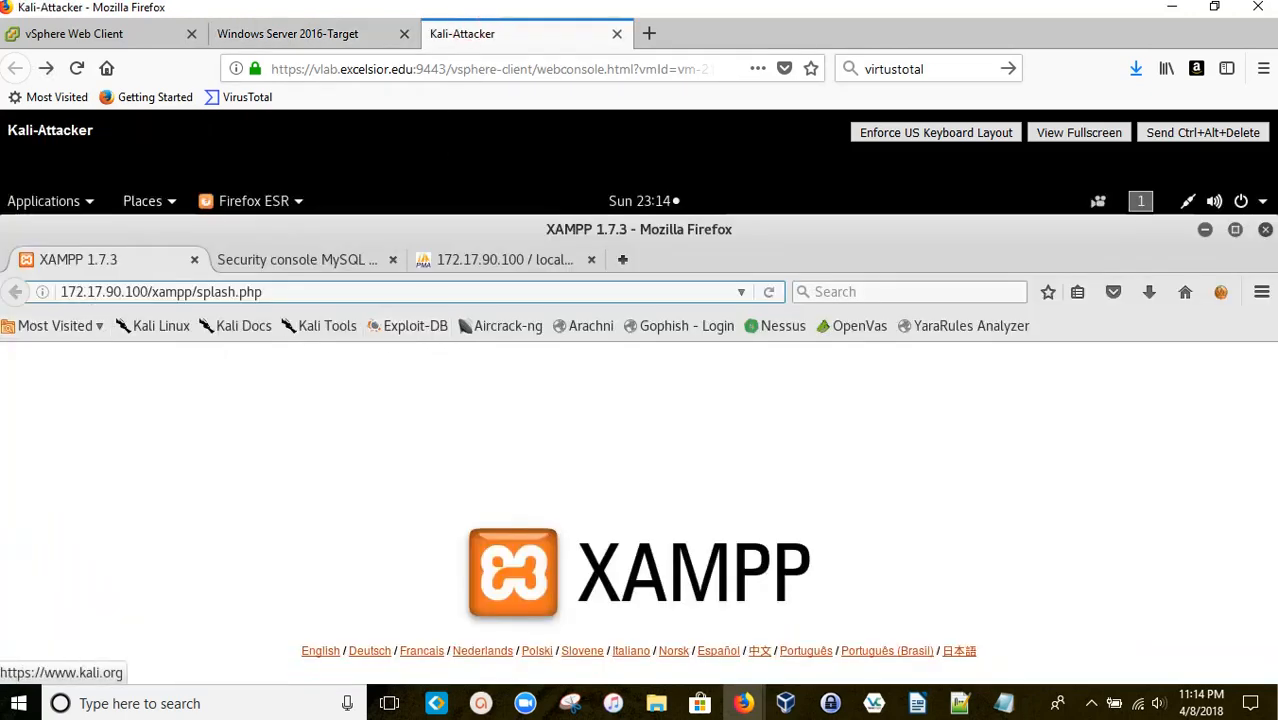
left_click(151, 291)
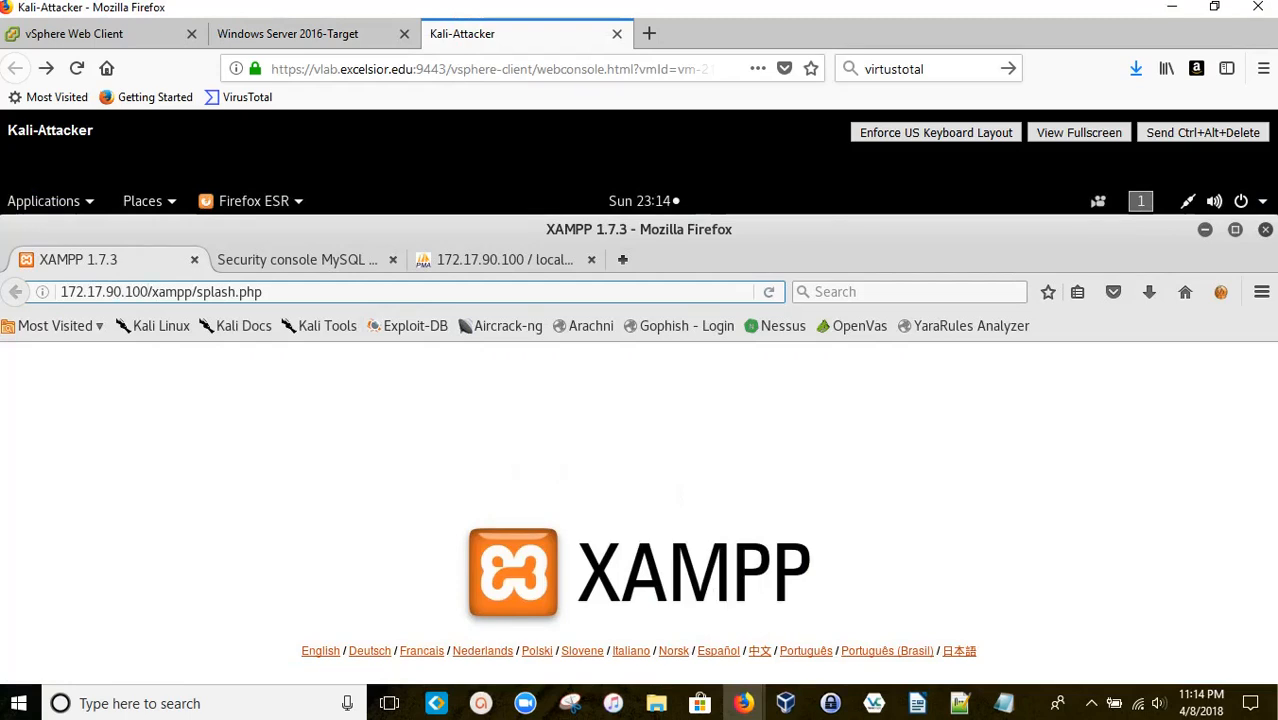
Step: Review the target's XAMPP security console page, then open phpMyAdmin at 172.17.90.100 listing its databases
left_click(326, 260)
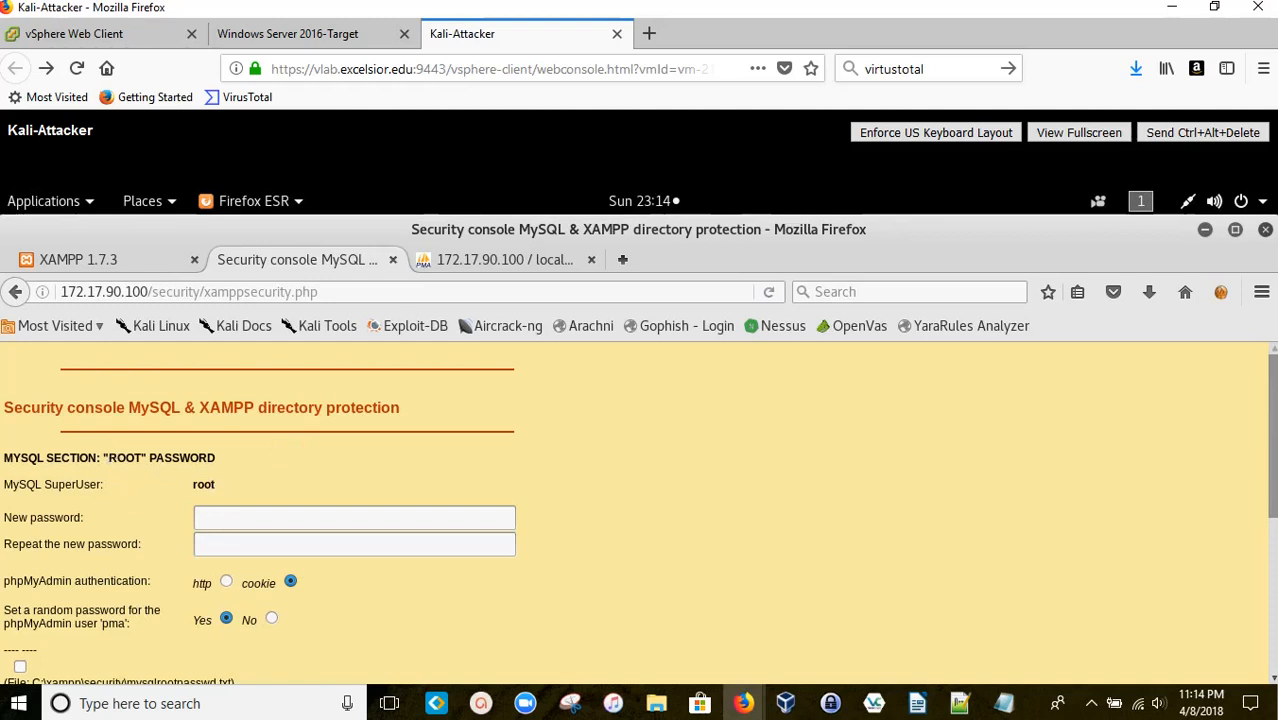
scroll(324, 490, "down", 3)
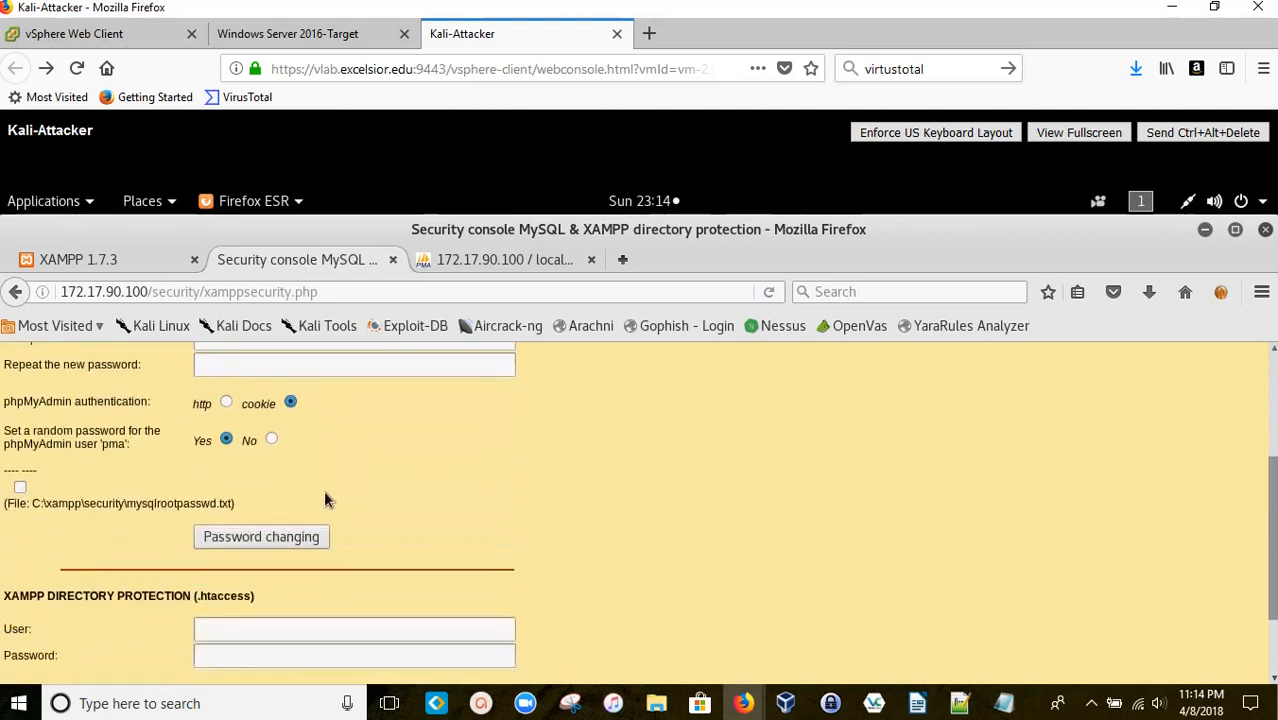
scroll(300, 495, "down", 2)
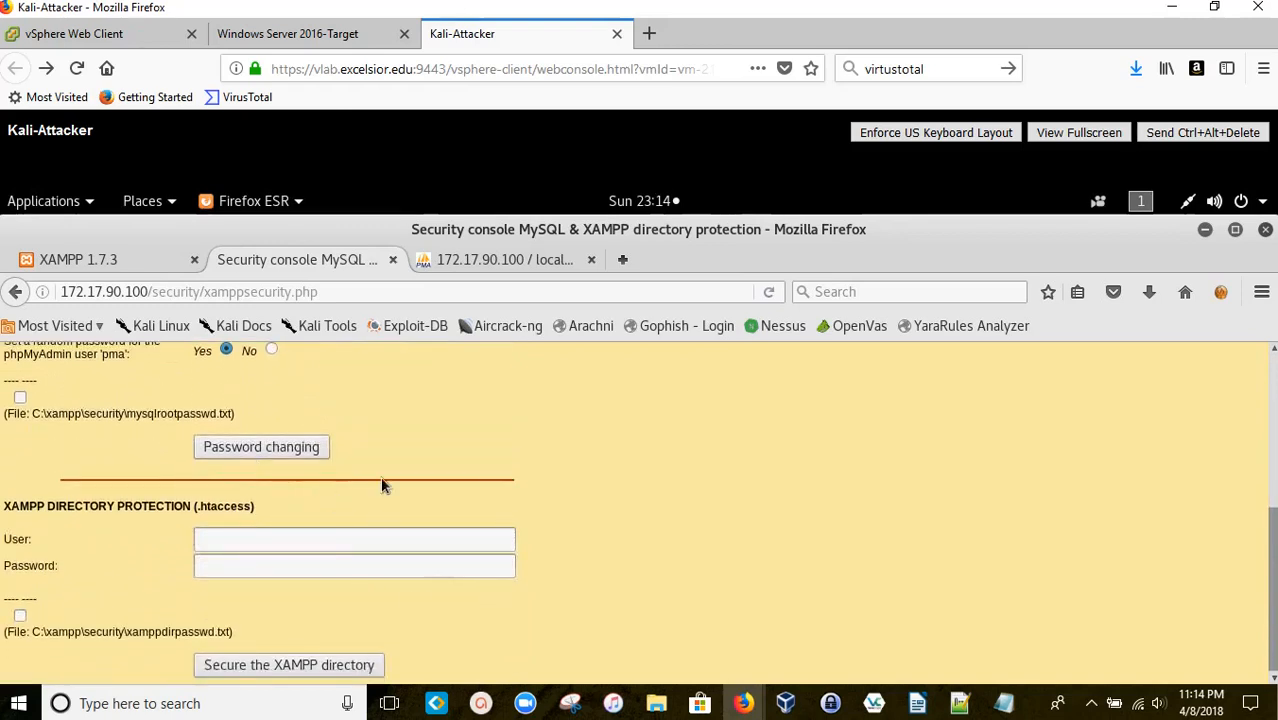
left_click(502, 260)
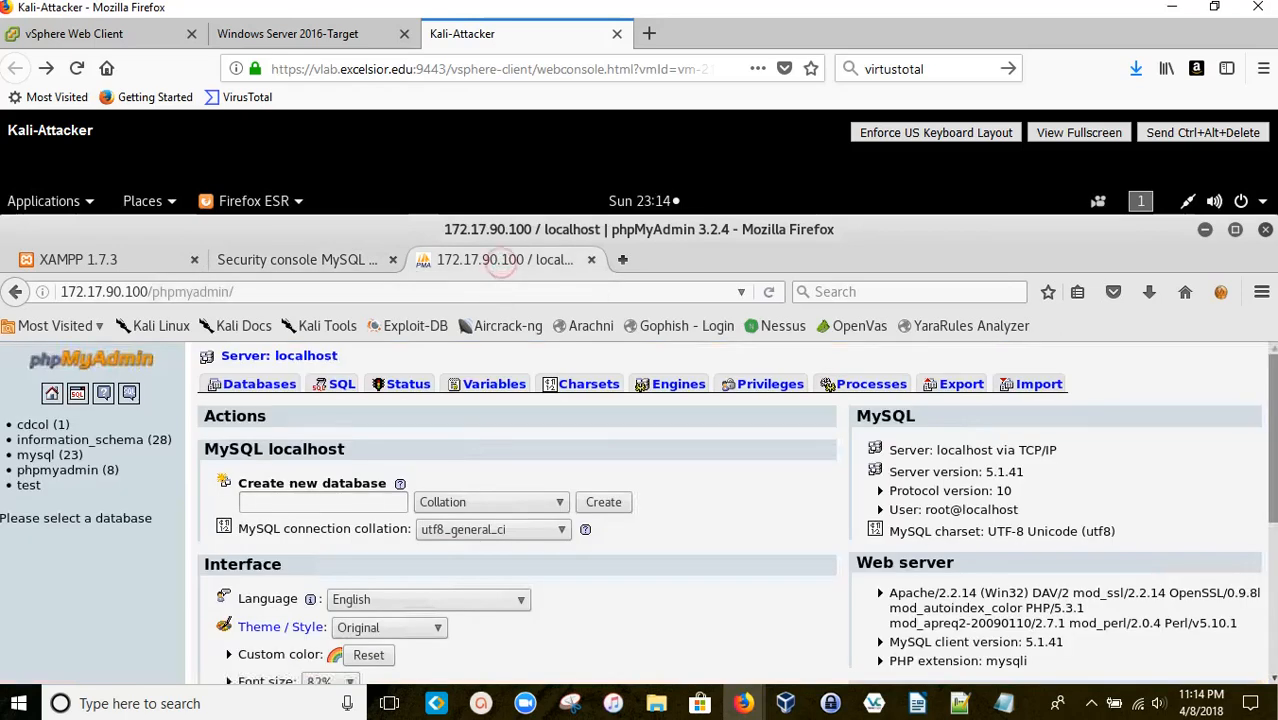
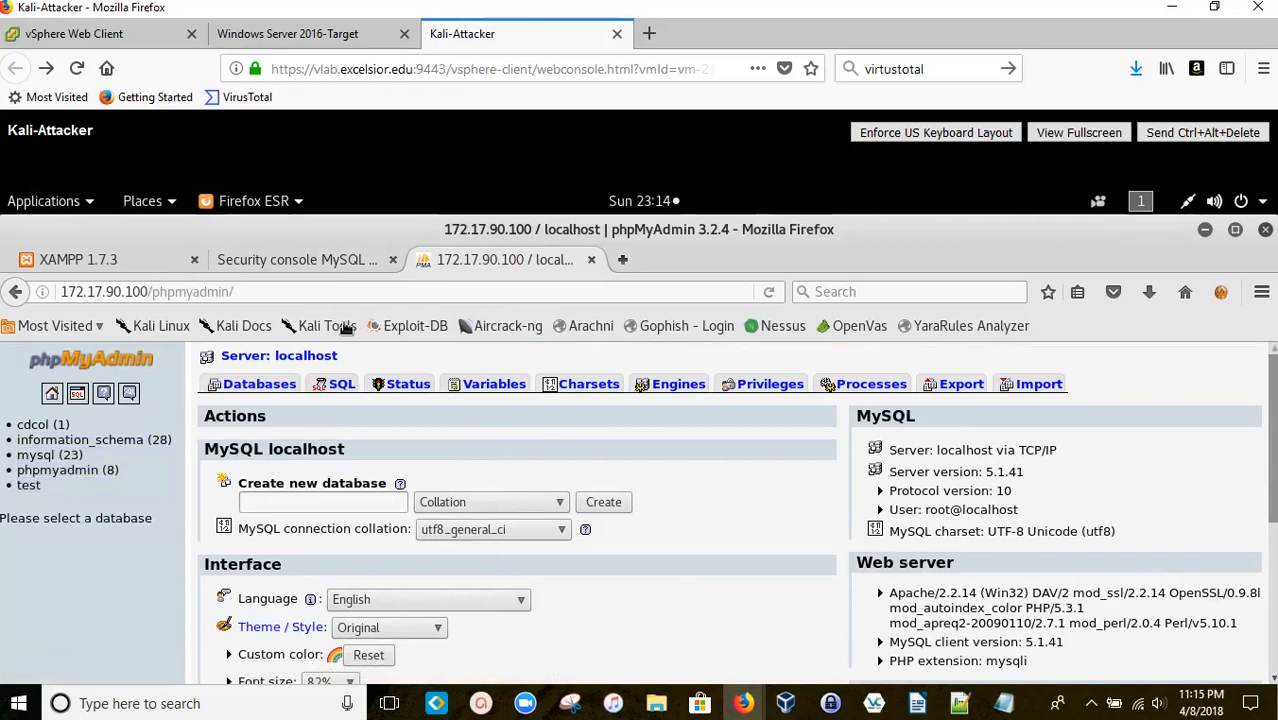
Step: Go to the XAMPP 1.7.3 Security console page and scroll up to the MySQL root password section
left_click(132, 260)
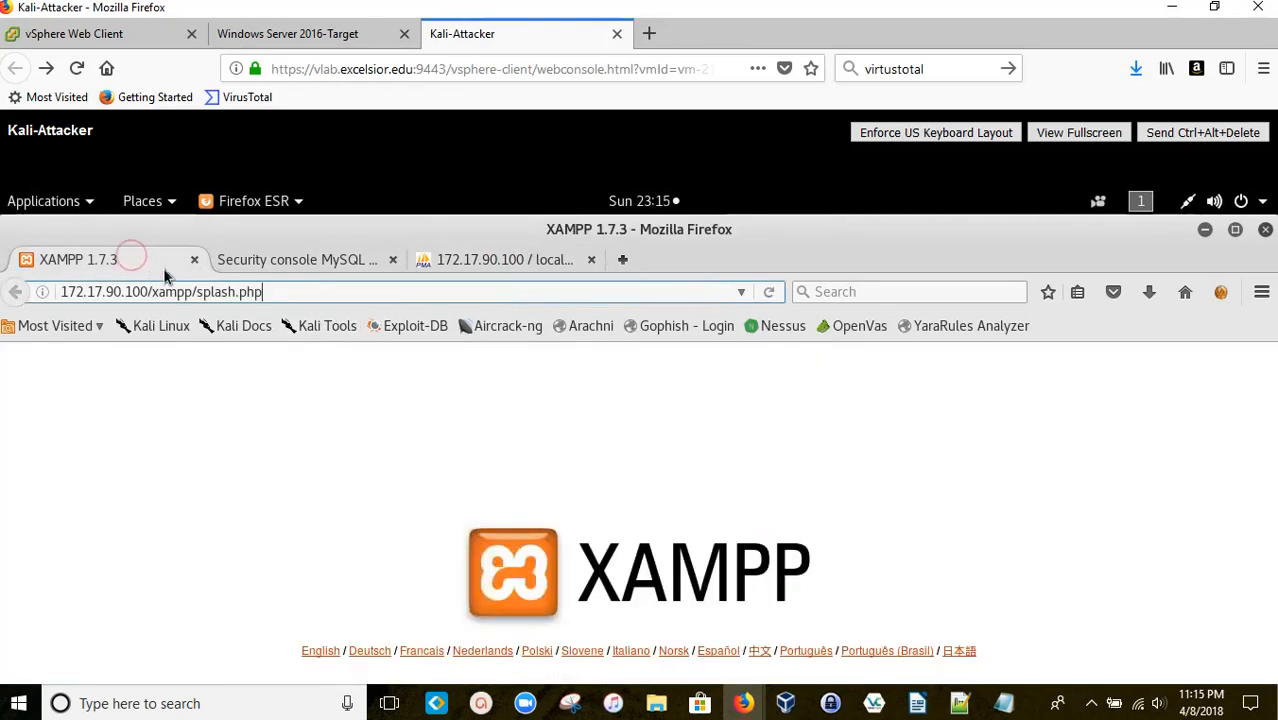
left_click(282, 262)
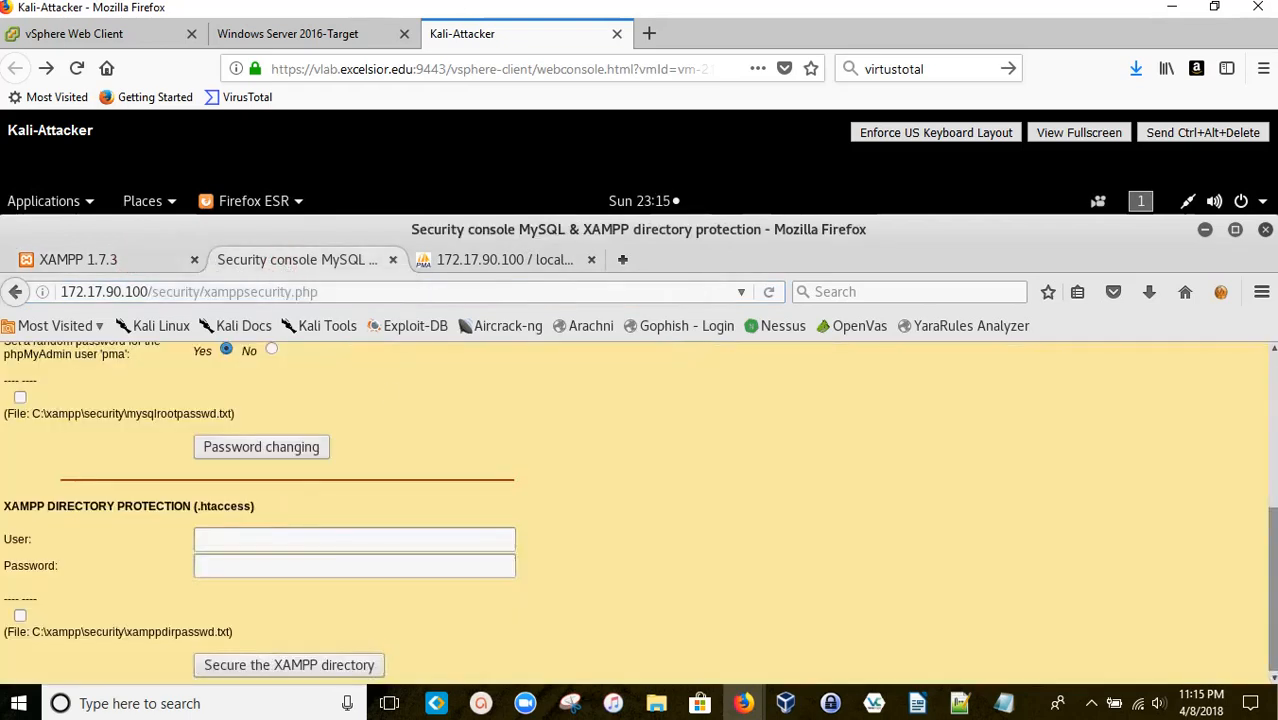
scroll(487, 451, "up", 3)
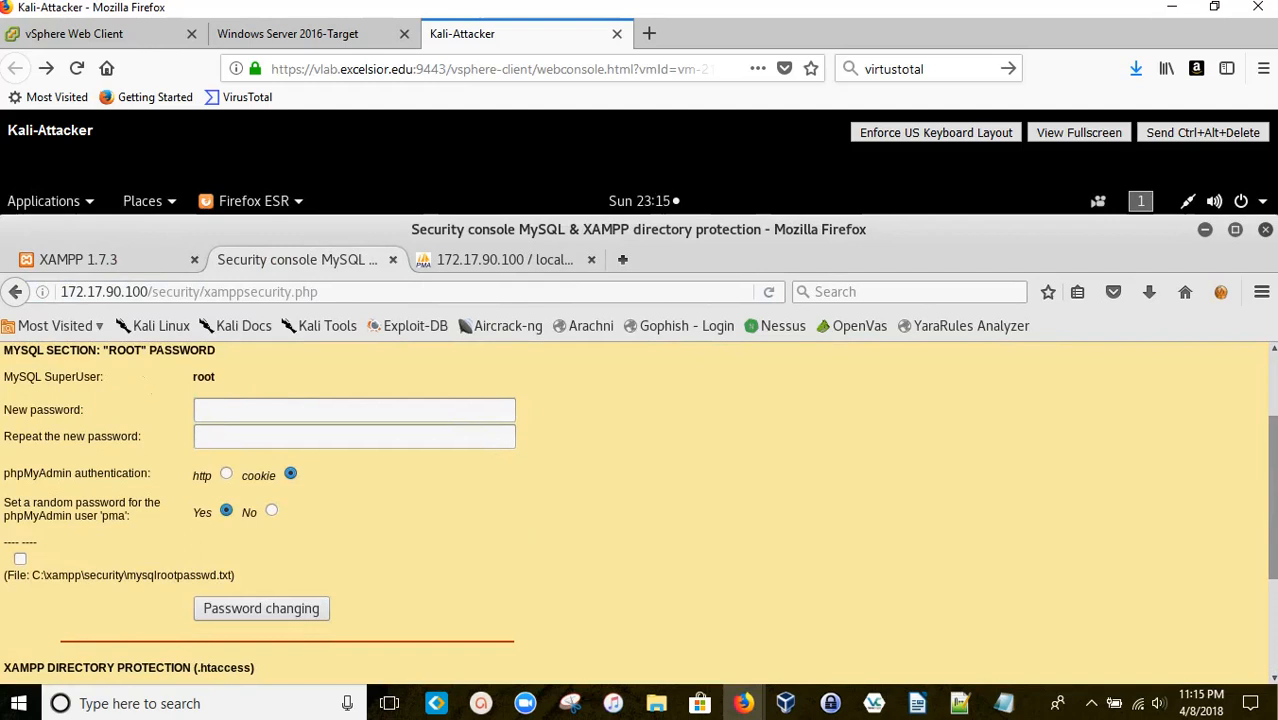
Step: Enter a ten-character MySQL root password in both password fields and submit the change
left_click(217, 407)
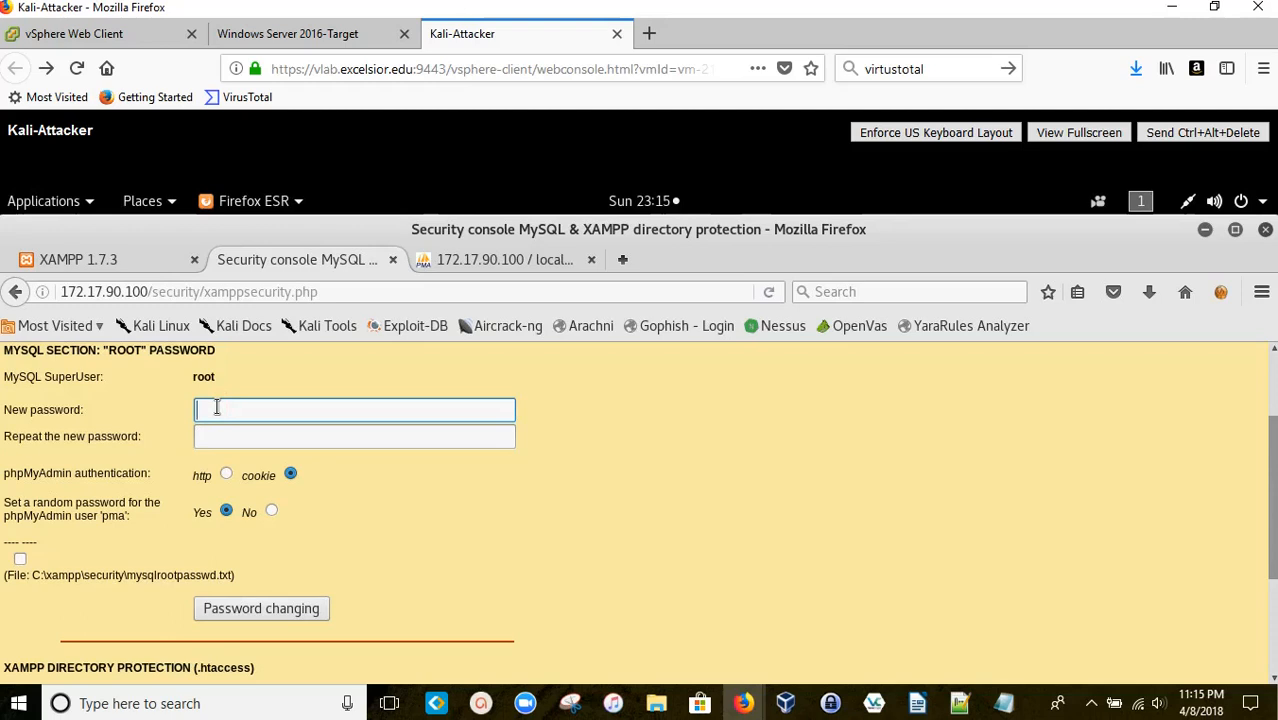
type("pas")
key("BackSpace")
key("BackSpace")
key("BackSpace")
type("pass")
key("Tab")
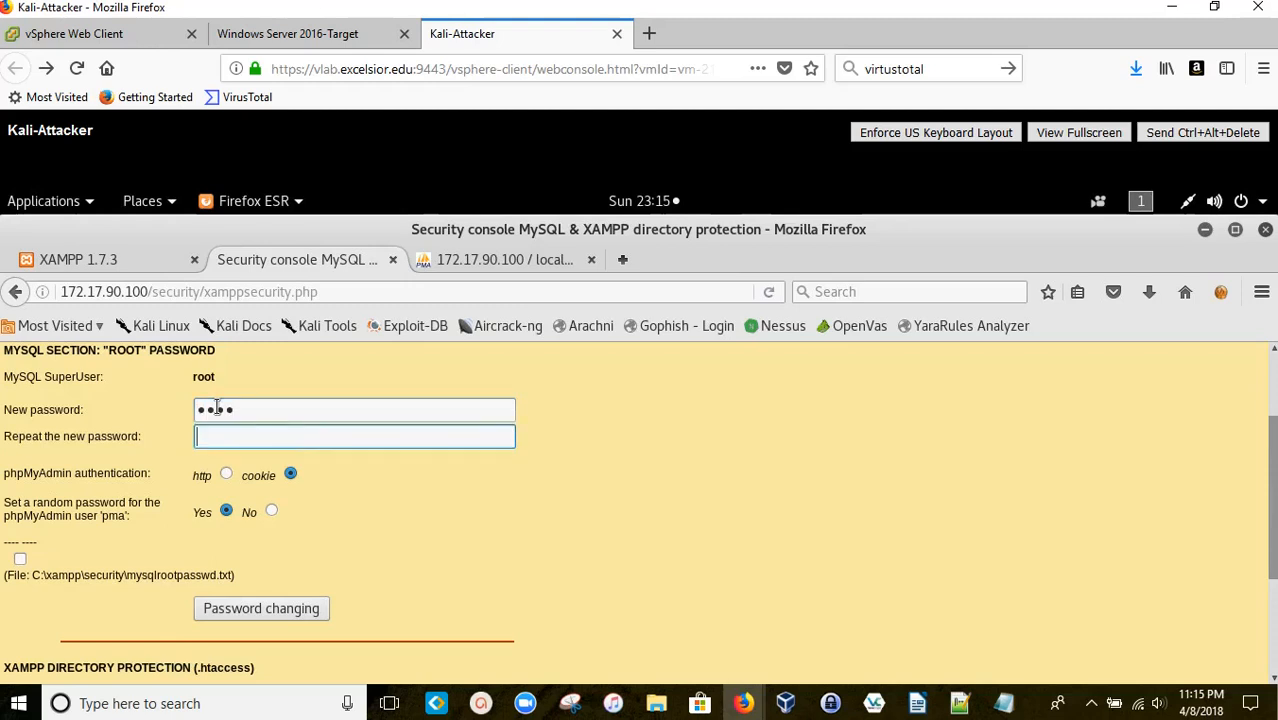
type("pass")
double_click(239, 407)
type("pass")
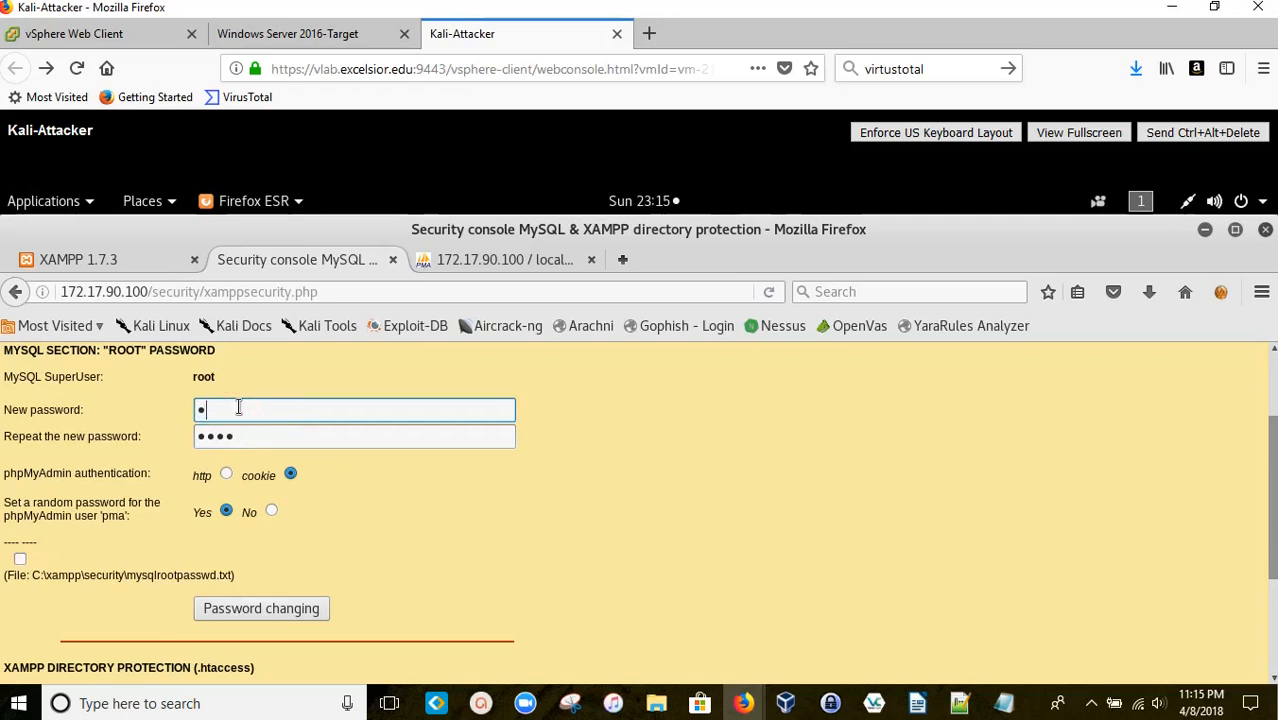
type("word12")
key("Tab")
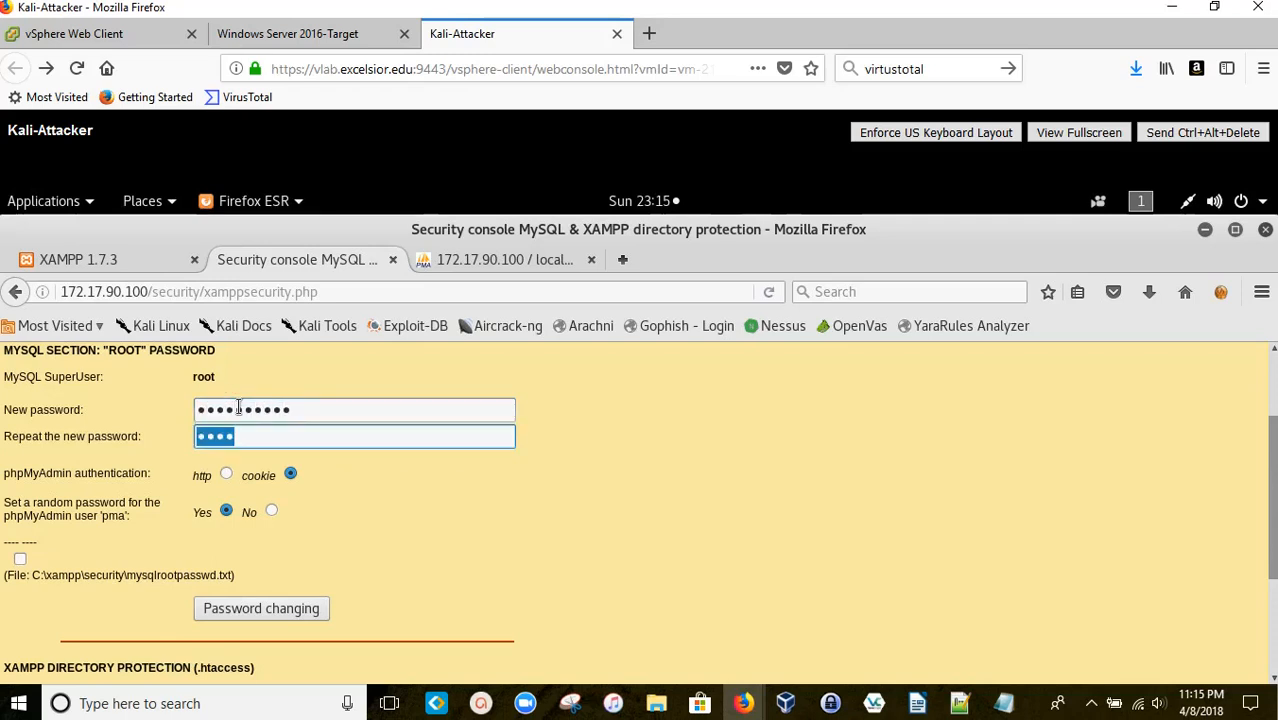
type("password12")
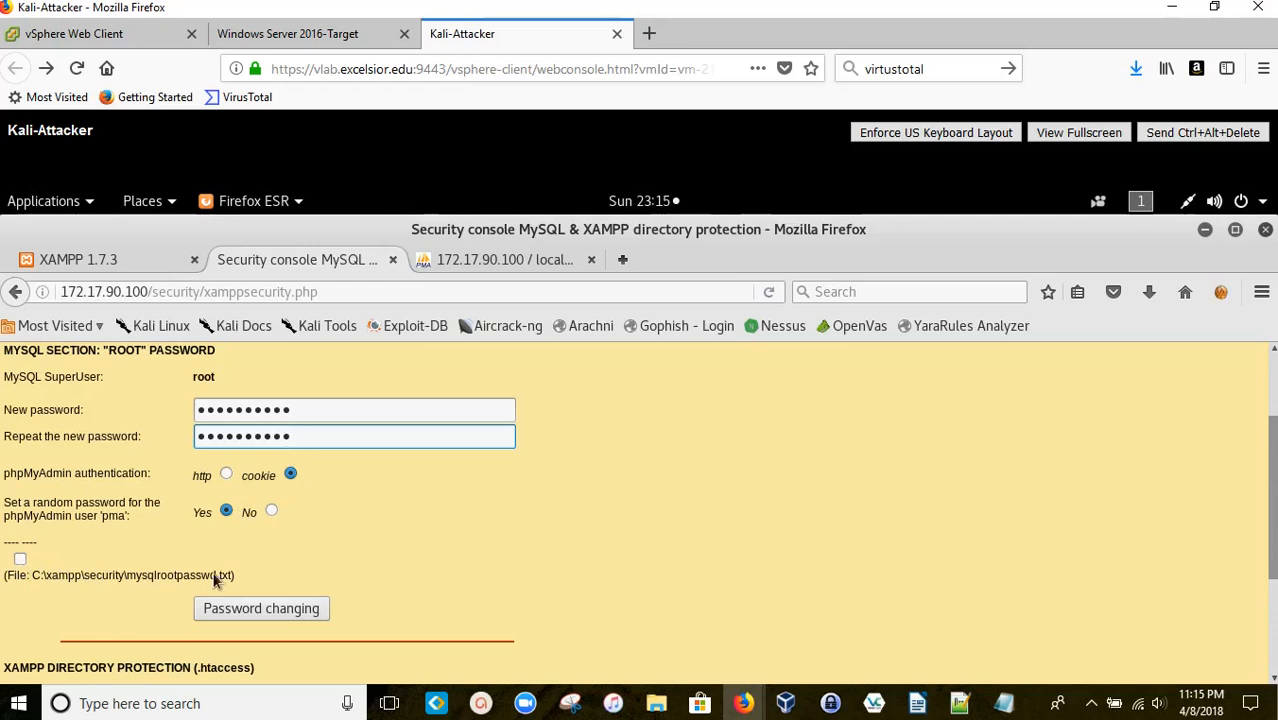
left_click(273, 612)
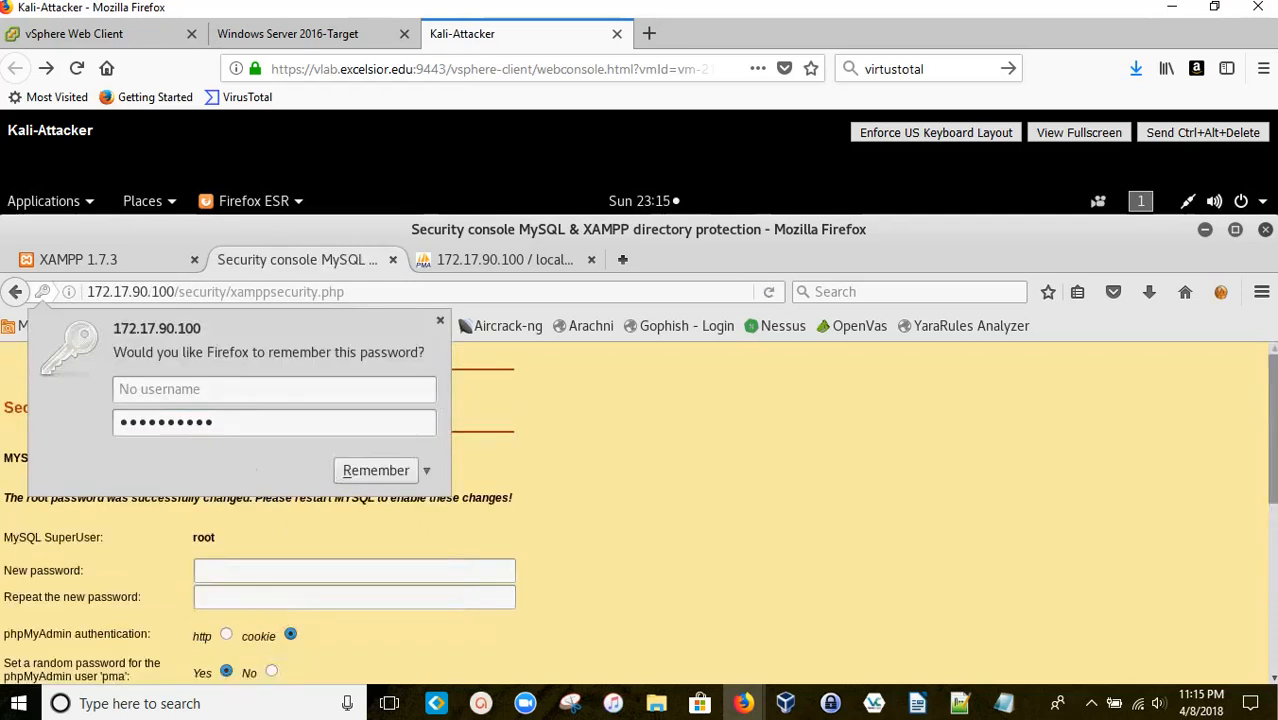
Step: Add root as the username in Firefox's save-password prompt and remember the login
left_click(207, 391)
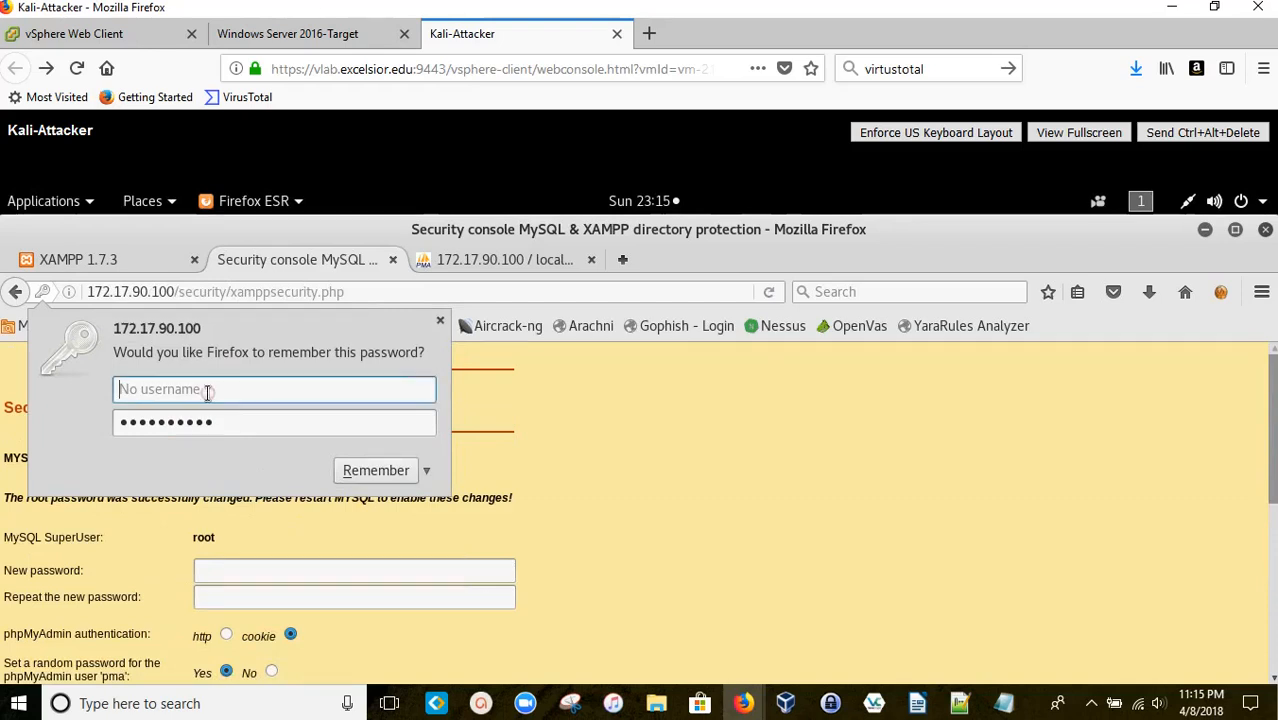
type("root")
left_click(427, 469)
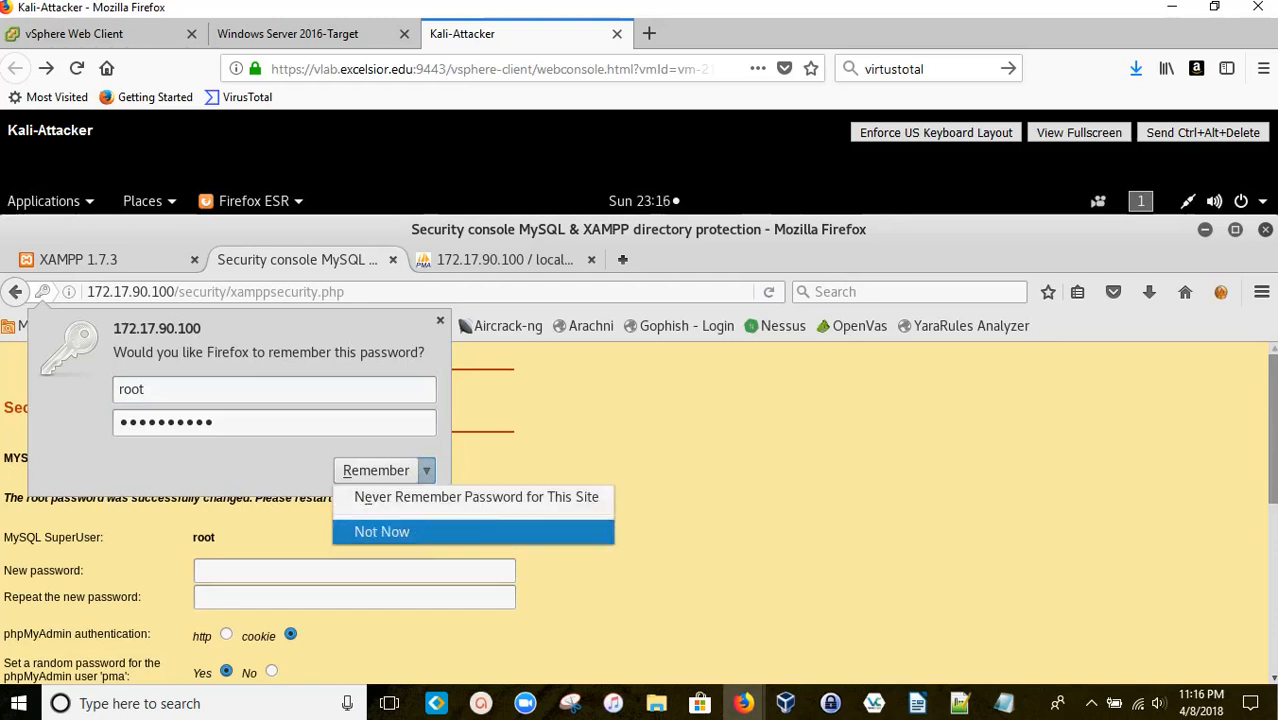
left_click(392, 473)
left_click(390, 470)
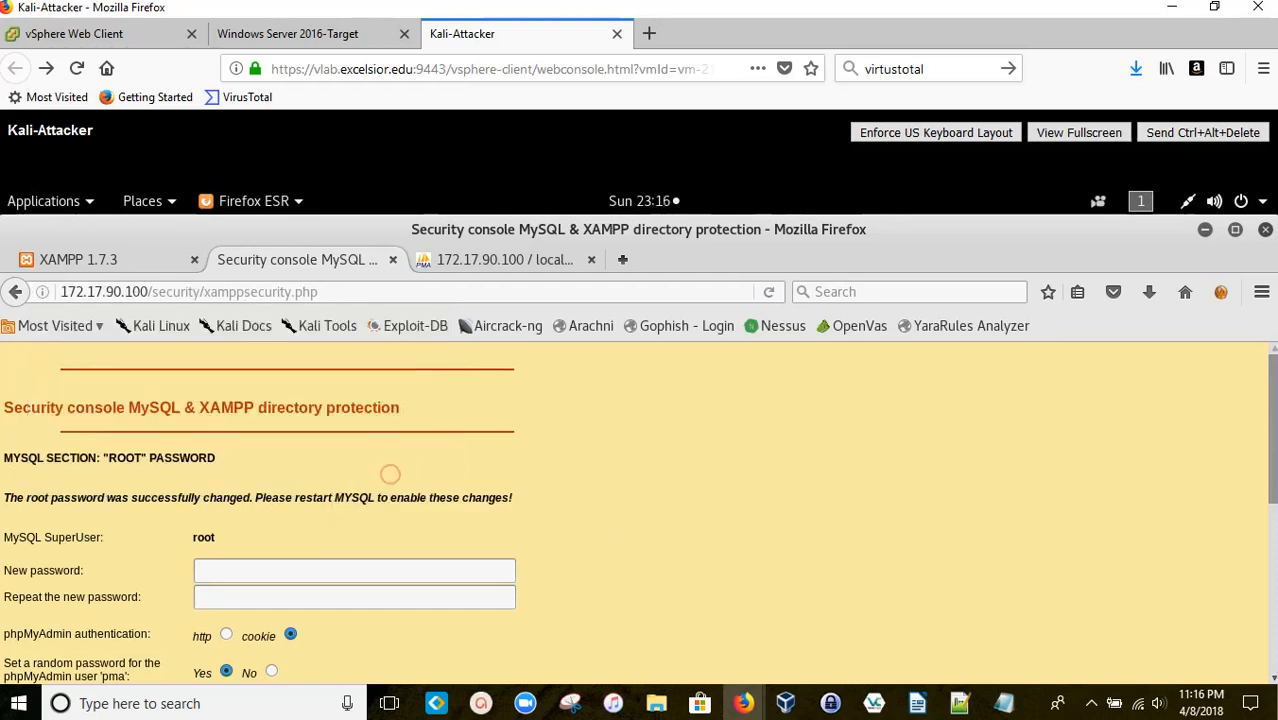
Step: Fill the XAMPP directory protection form with a user name and ten-character password, then secure the directory
scroll(505, 452, "down", 3)
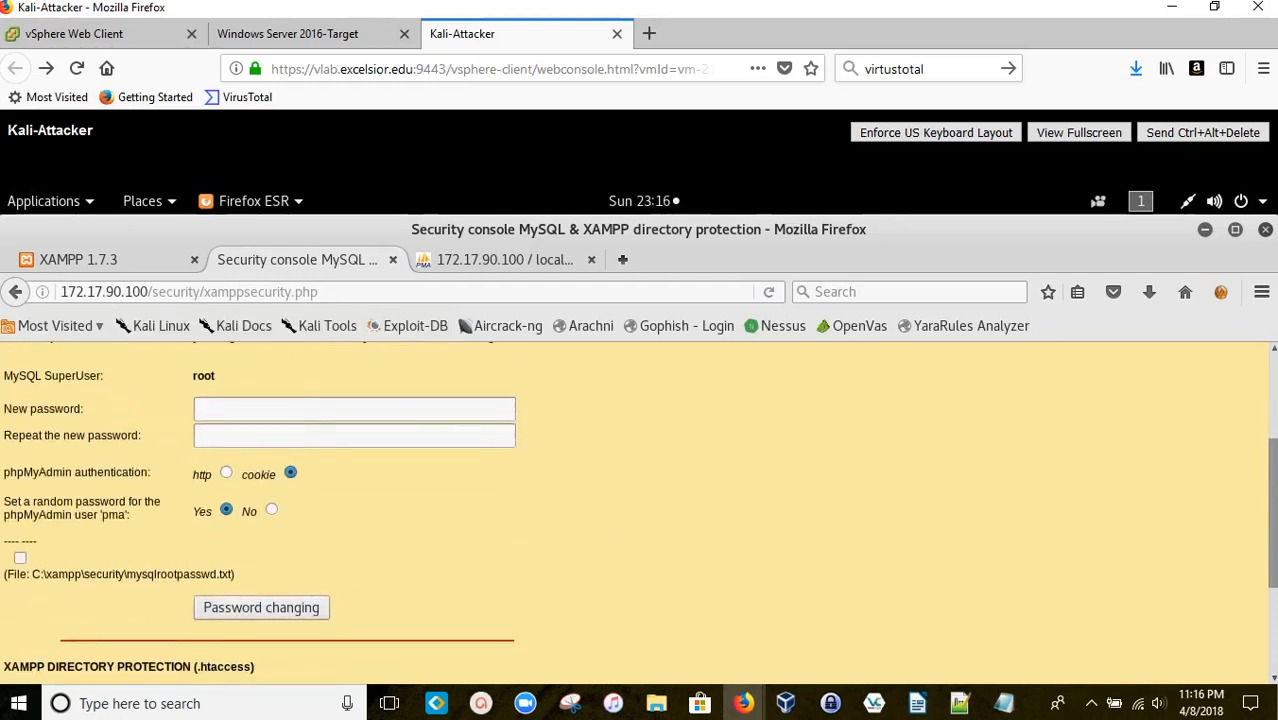
scroll(494, 460, "down", 3)
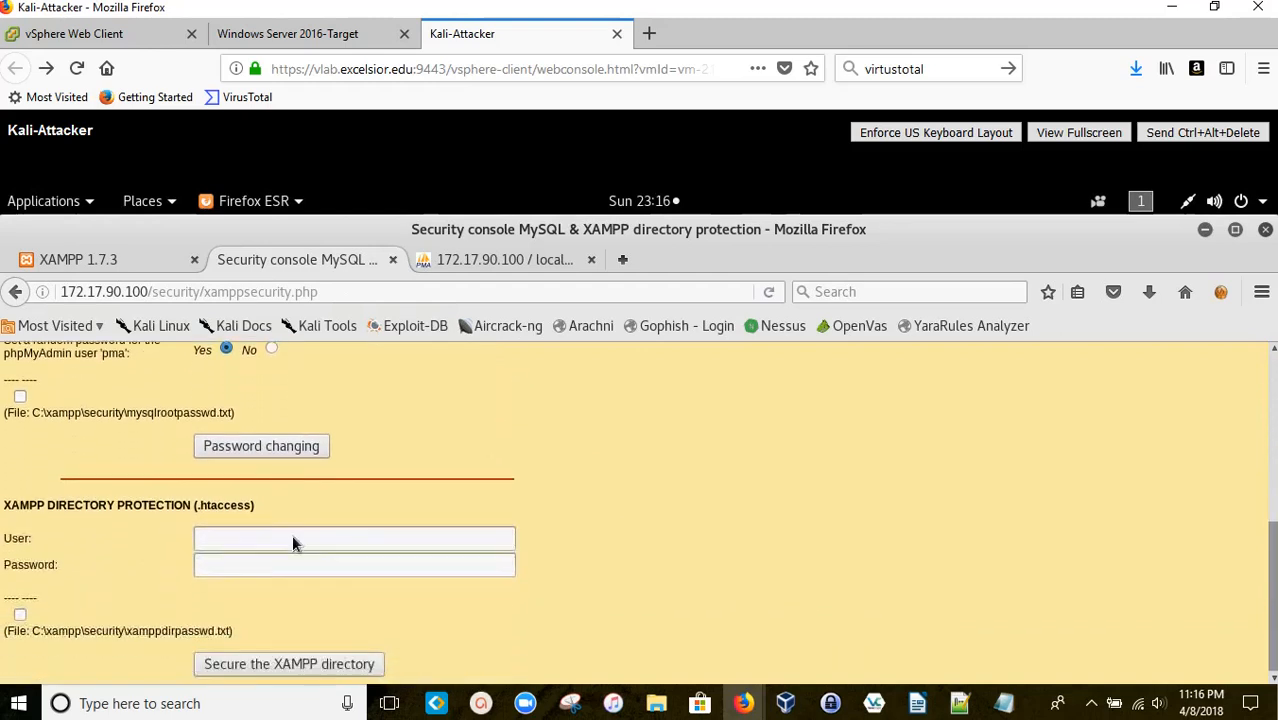
left_click(292, 536)
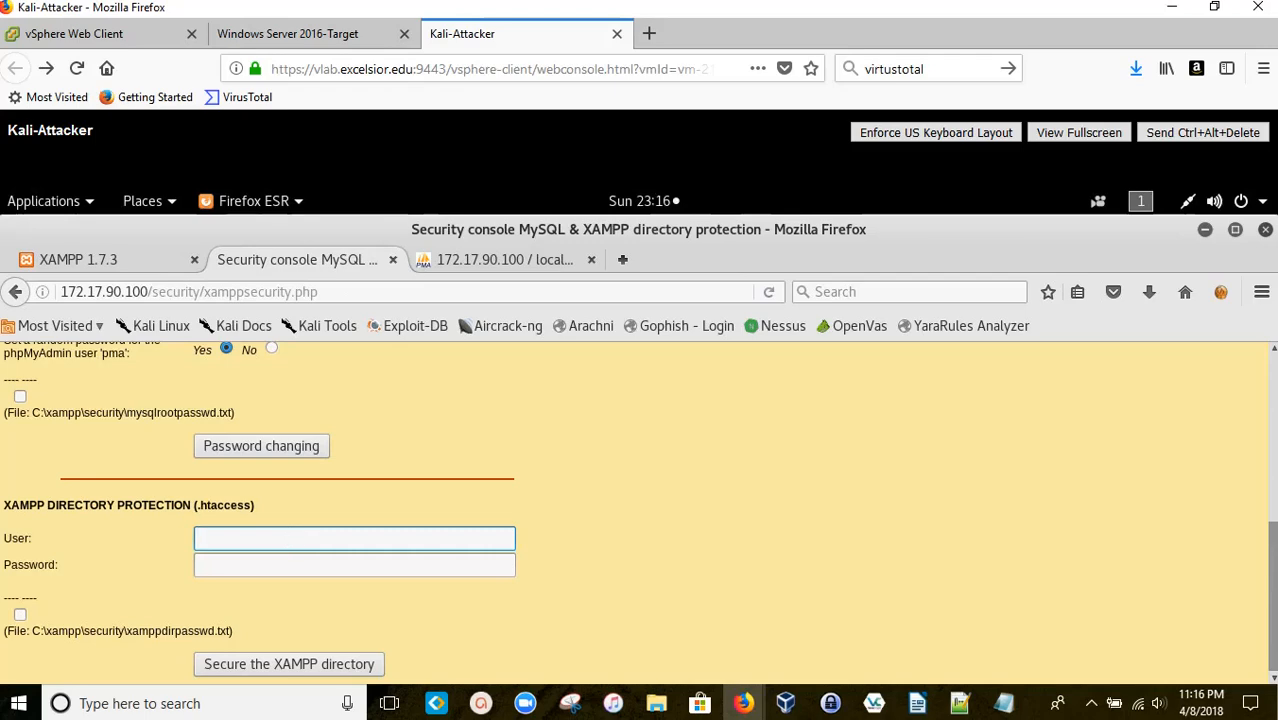
left_click(68, 266)
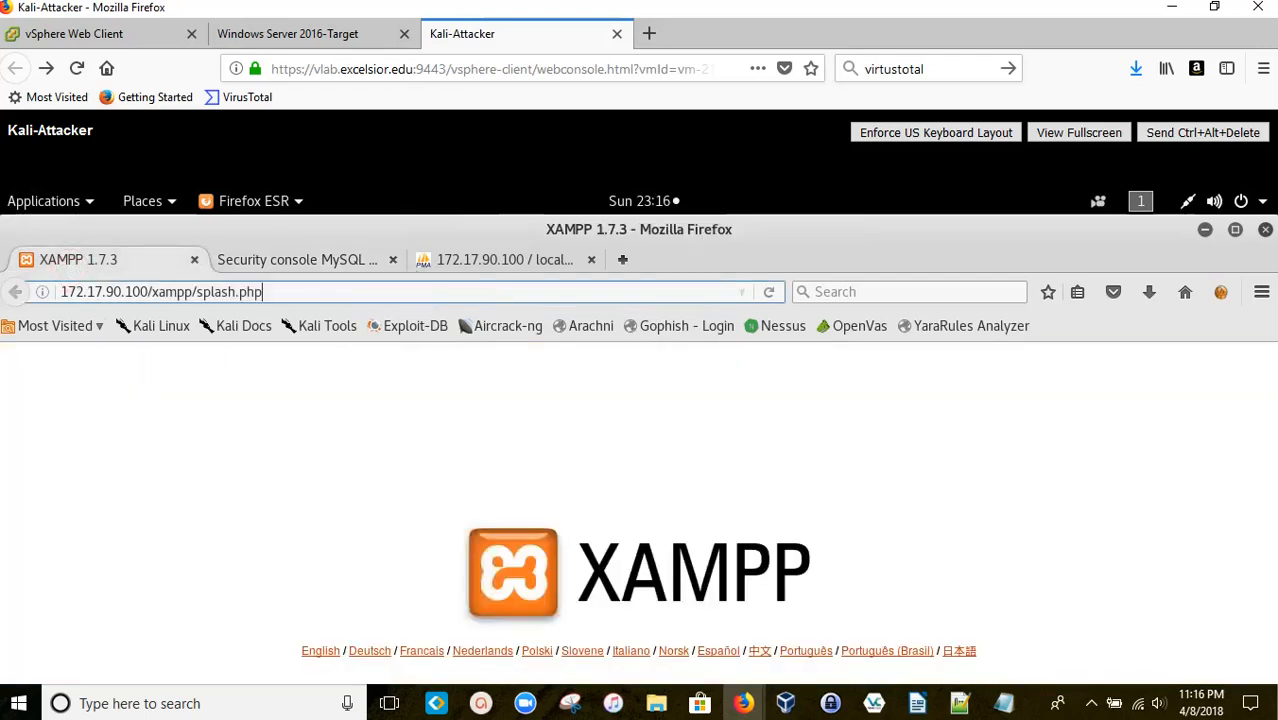
left_click(466, 260)
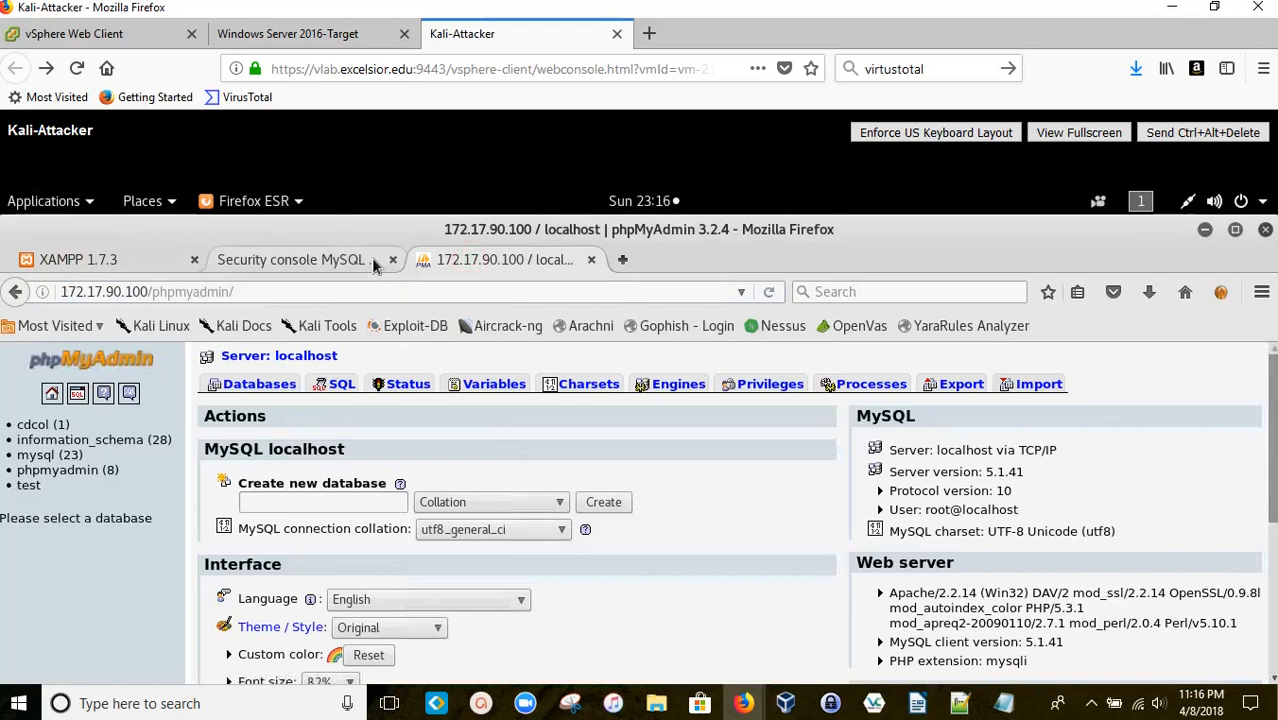
left_click(370, 260)
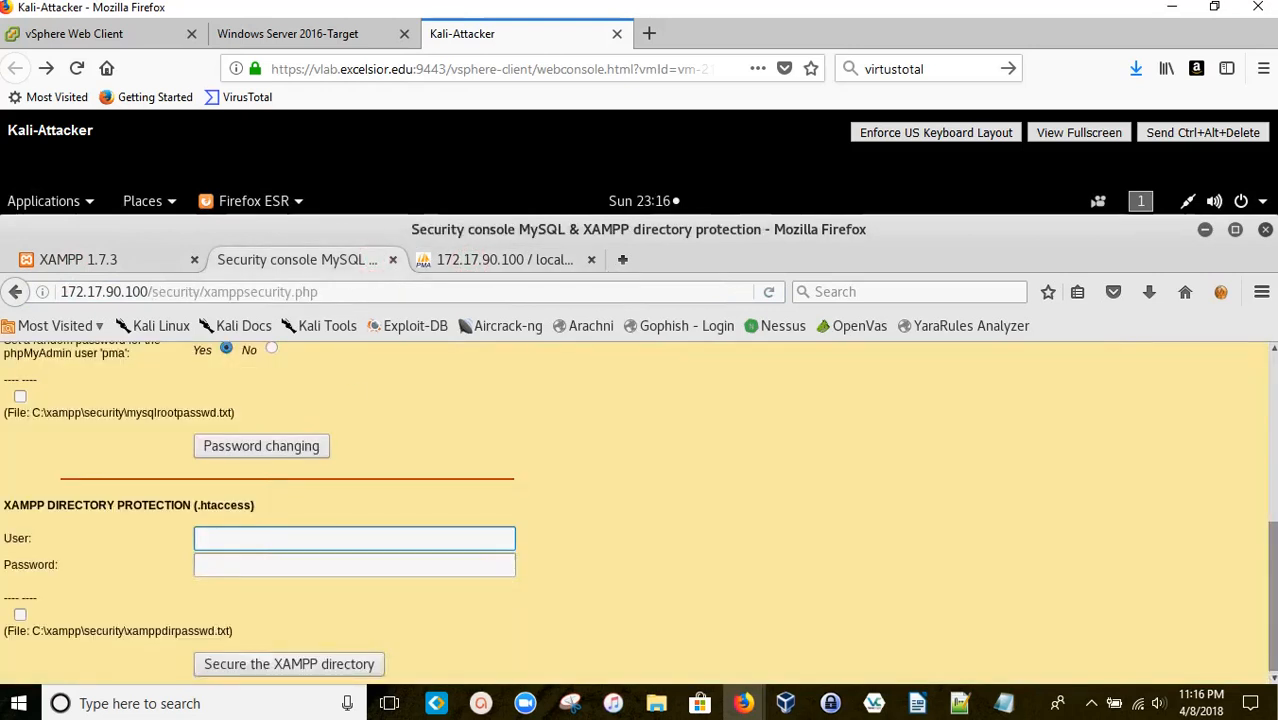
type("vel")
left_click(396, 567)
type("ve••••••••")
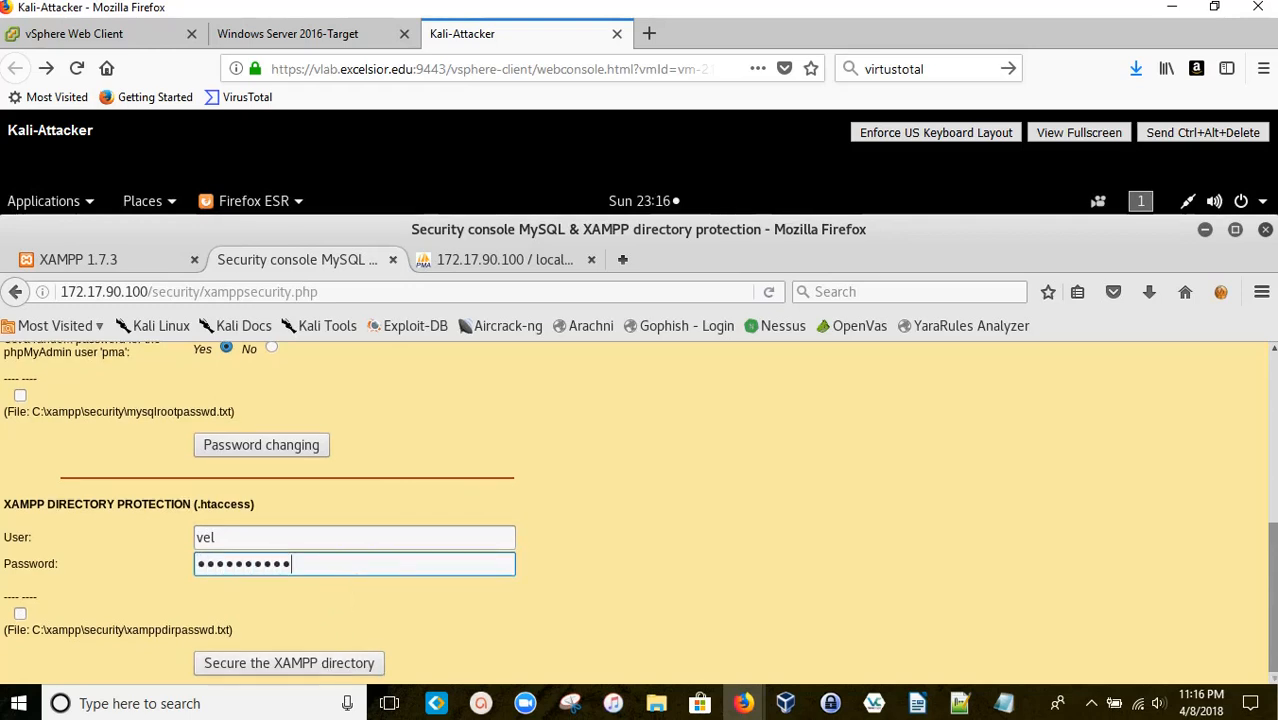
left_click(239, 672)
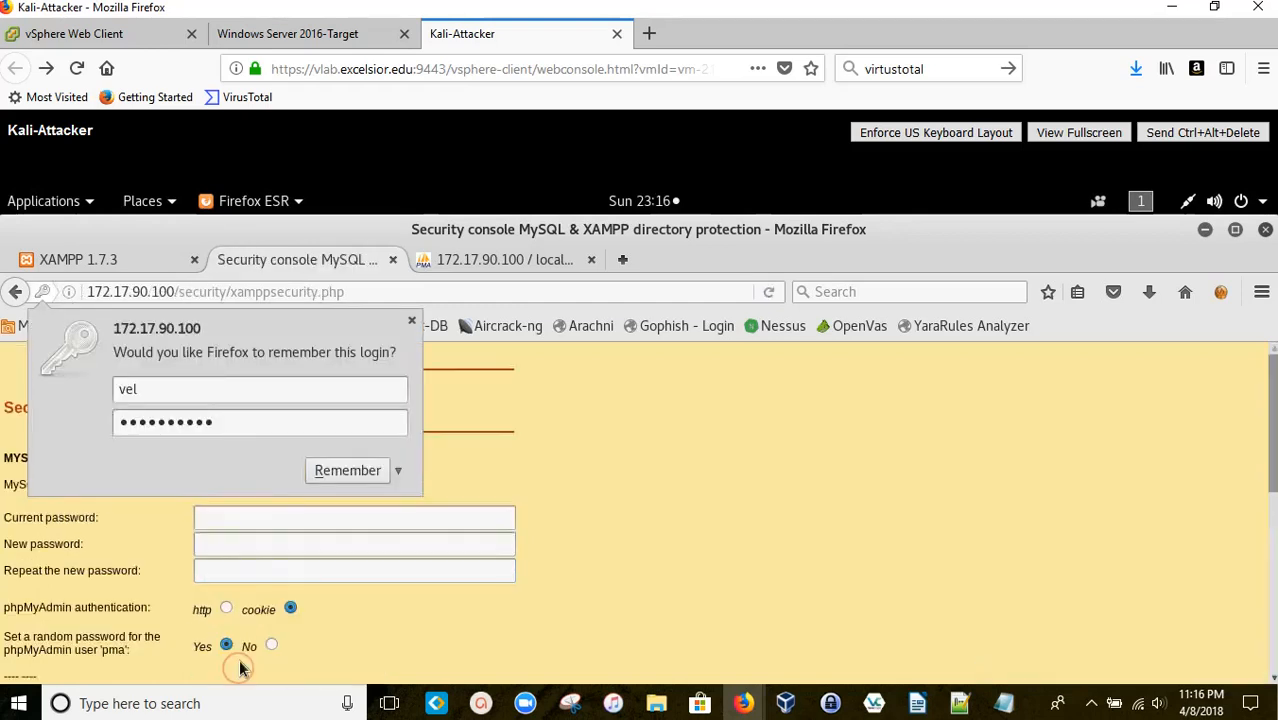
Step: Remember the directory login, then load 172.17.90.100 in a new private window
left_click(346, 476)
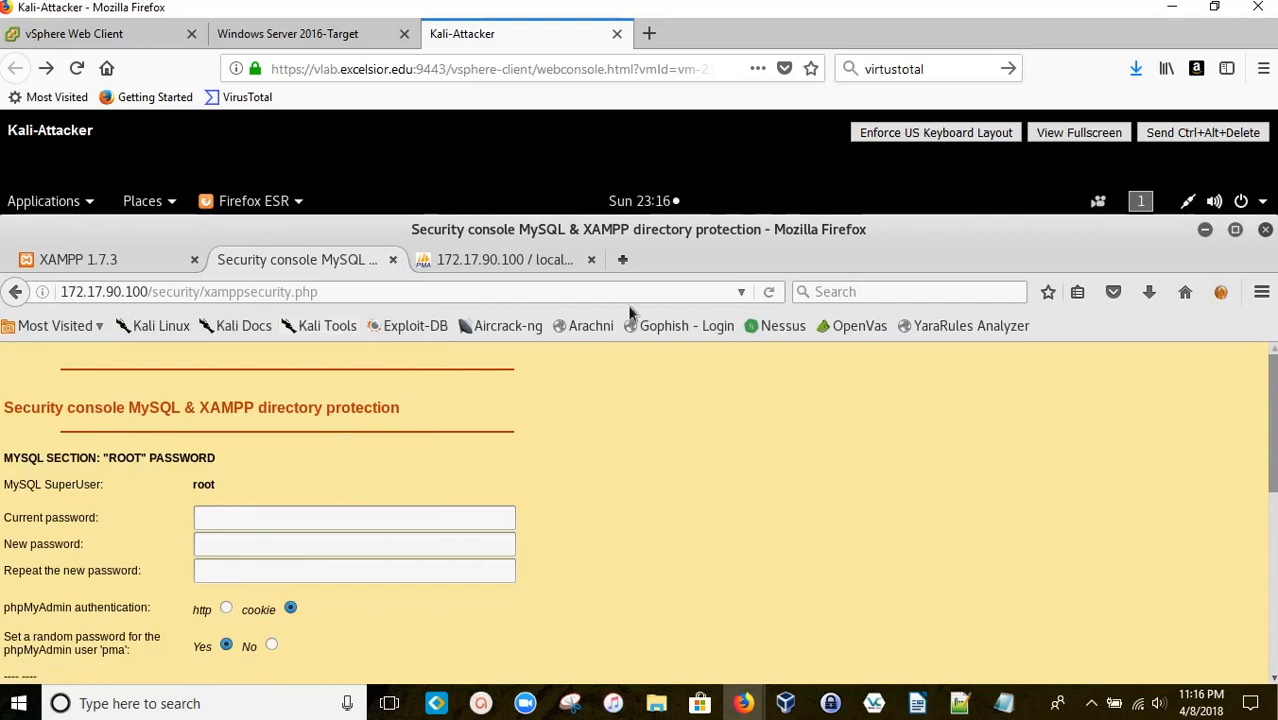
left_click(1261, 292)
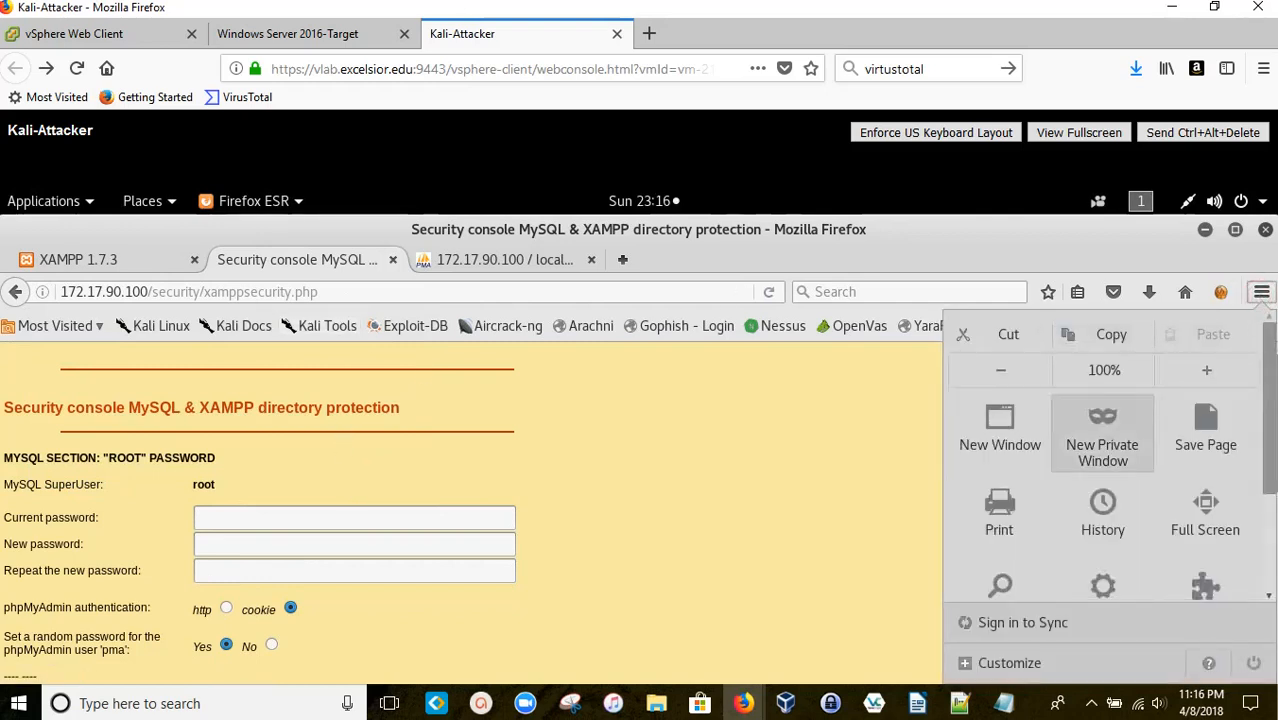
left_click(1100, 430)
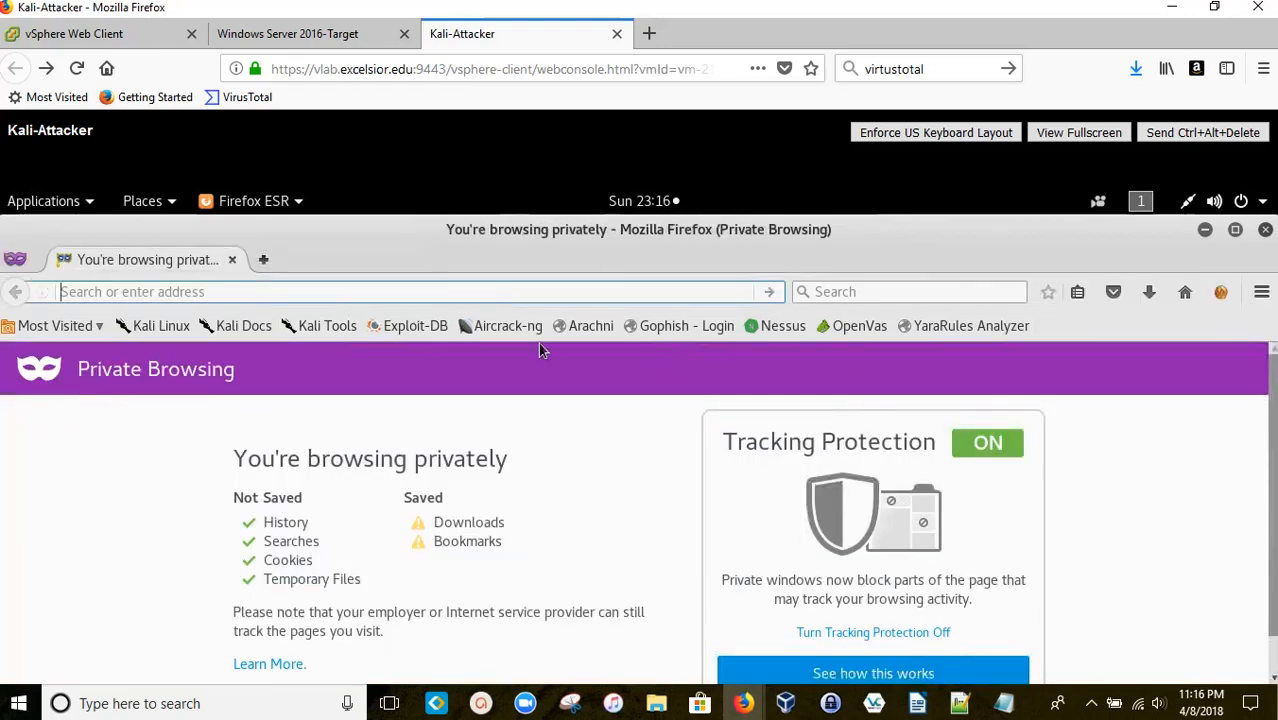
type("72.17.90.101/")
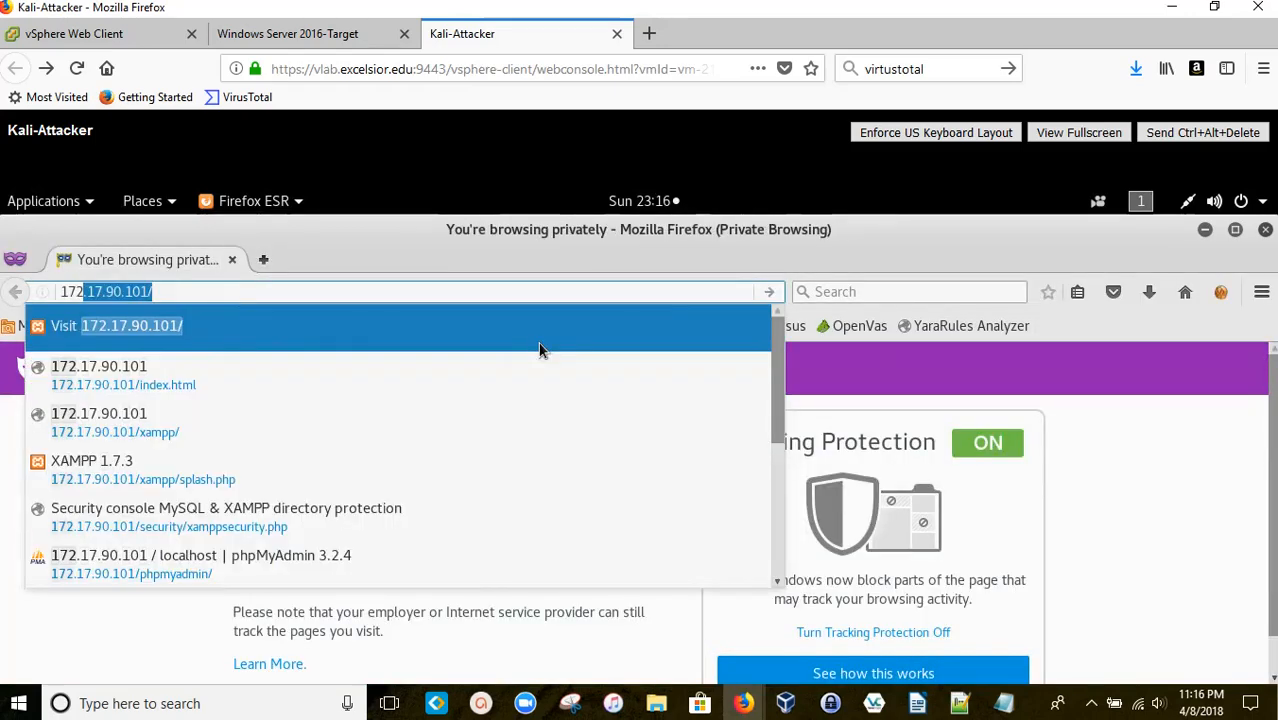
key("Right")
key("BackSpace")
key("BackSpace")
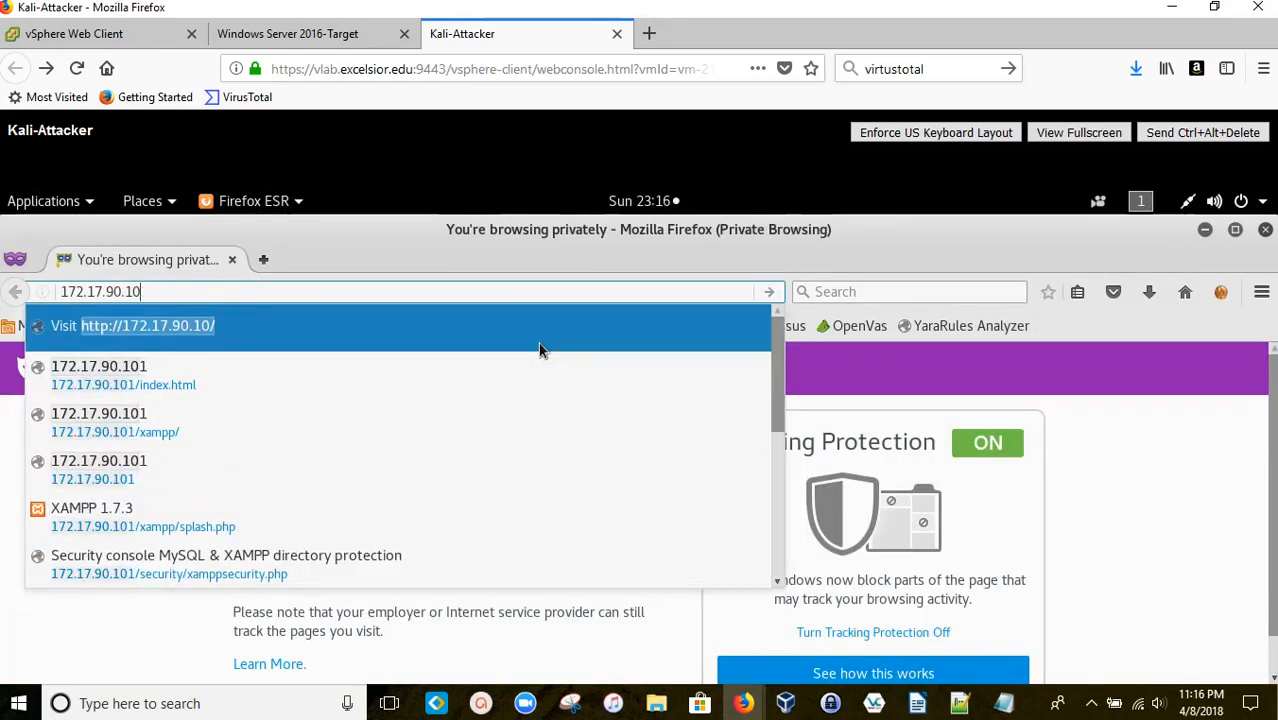
type("0")
key("Return")
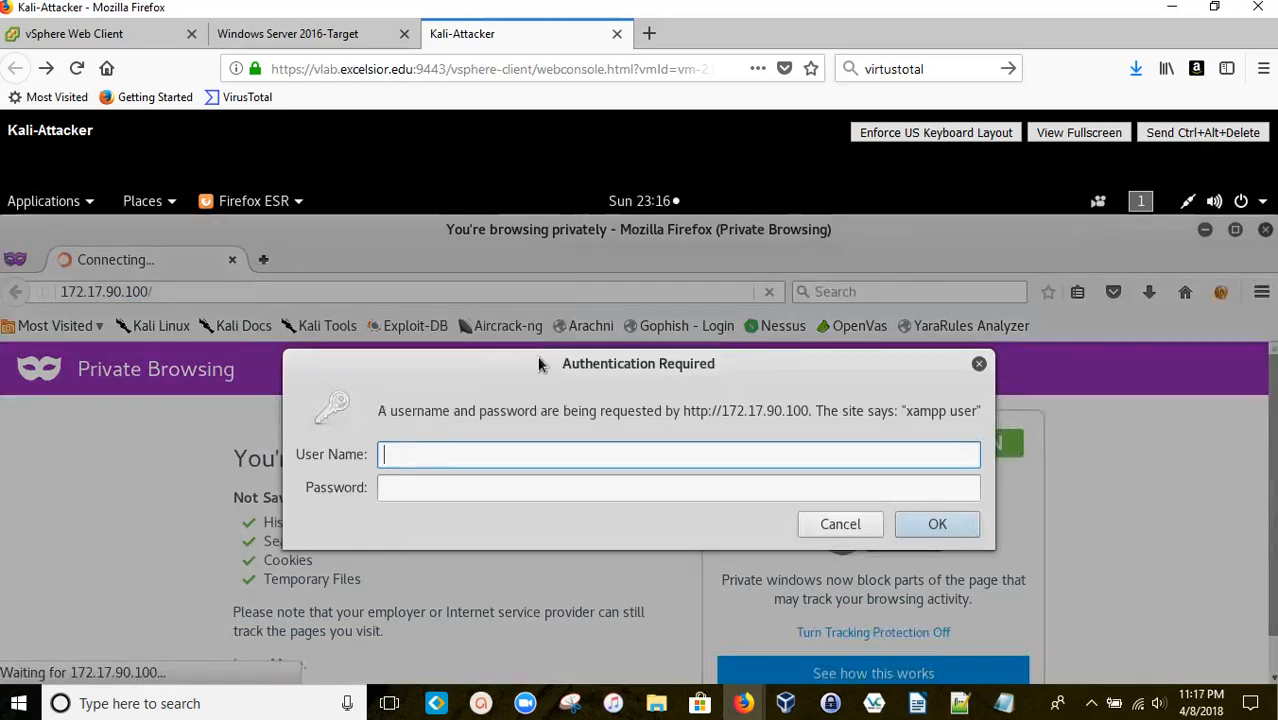
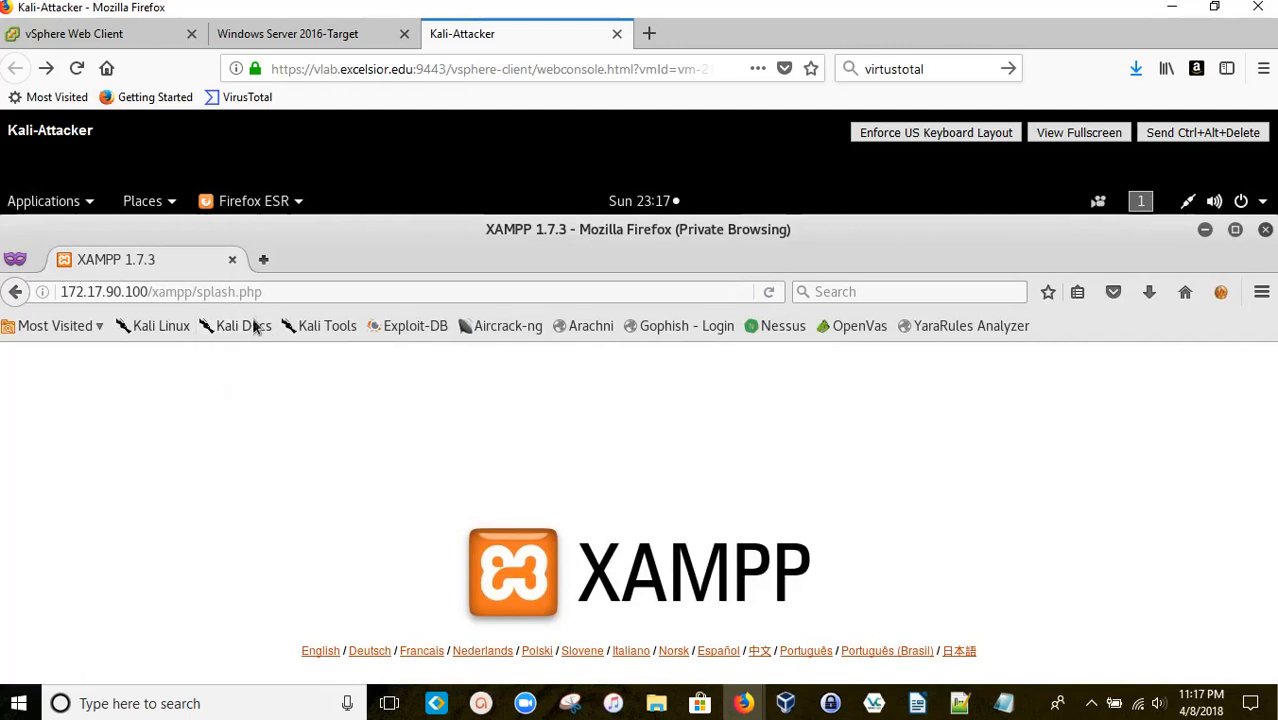
Step: Trim the private window's address from splash.php back to 172.17.90.100/xampp/
left_click(285, 291)
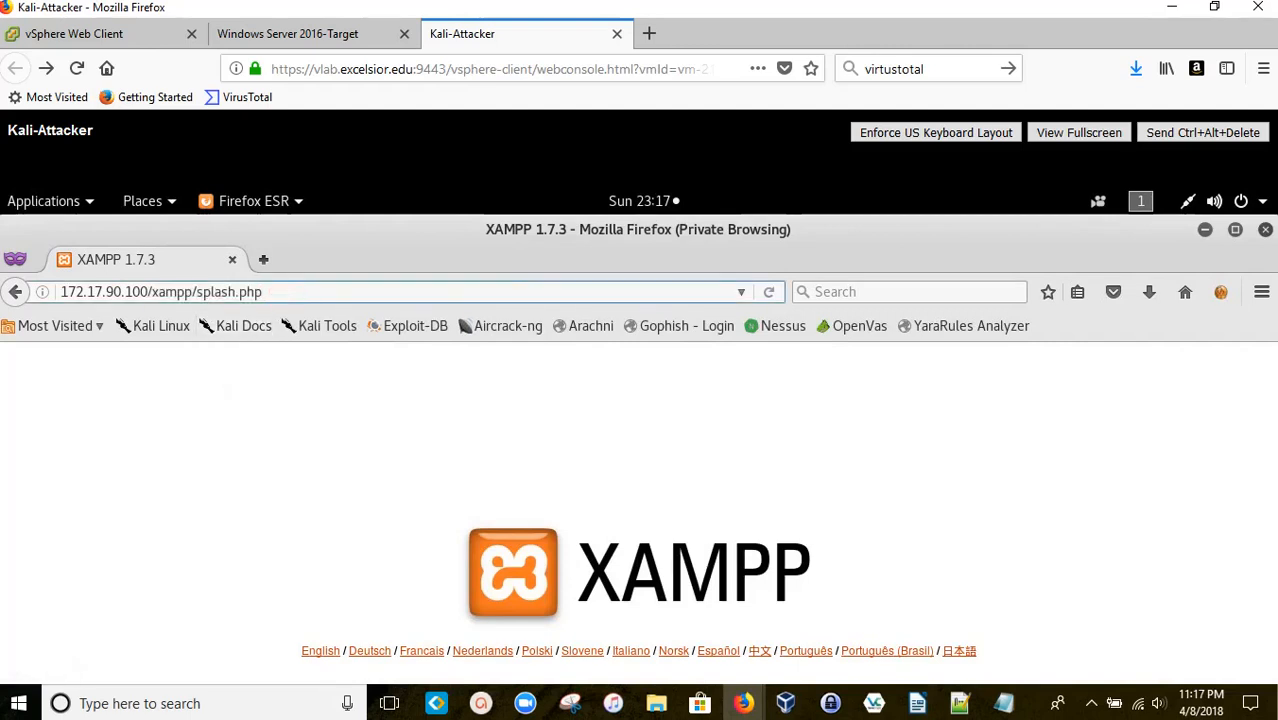
key("BackSpace")
key("BackSpace")
key("BackSpace")
key("BackSpace")
key("BackSpace")
key("BackSpace")
key("BackSpace")
key("BackSpace")
key("BackSpace")
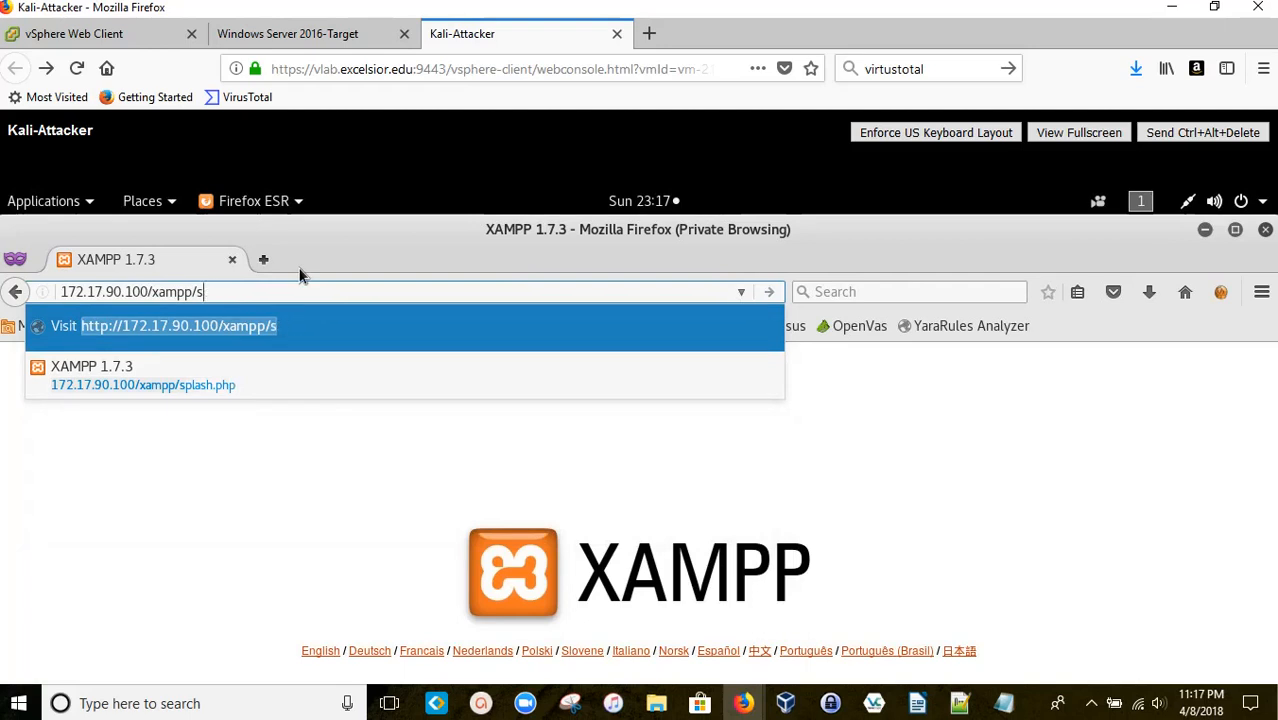
key("BackSpace")
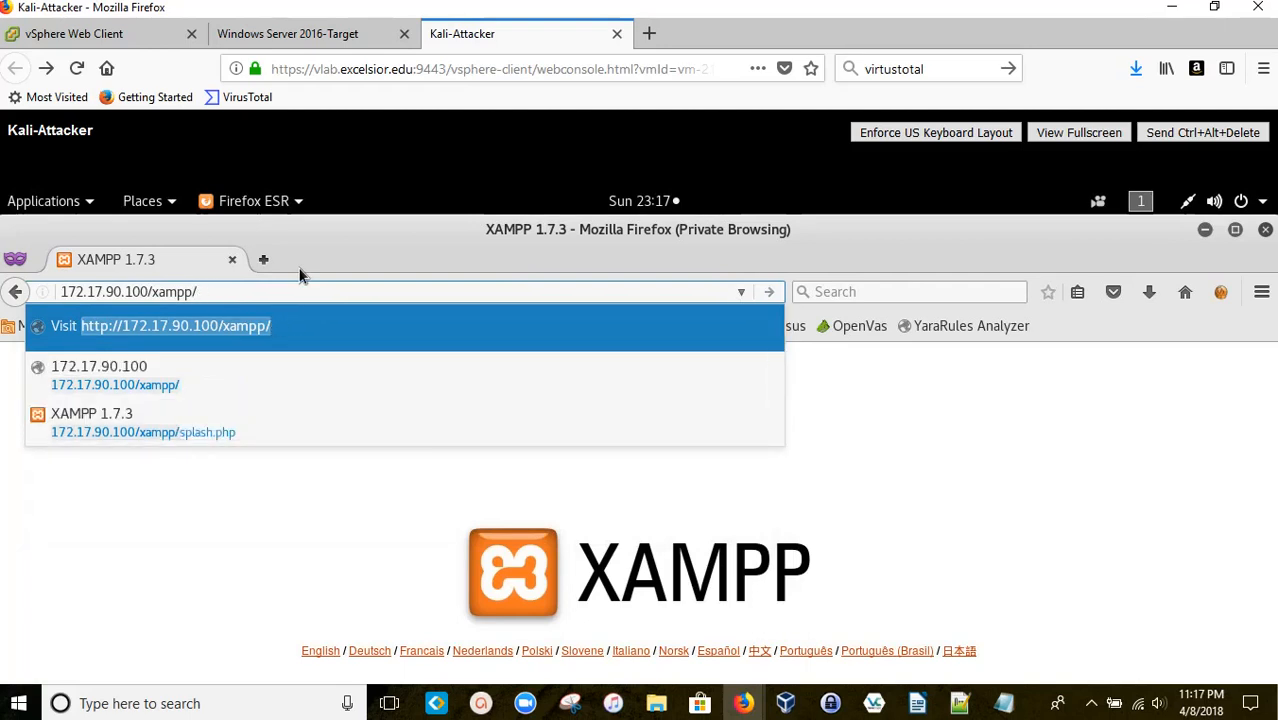
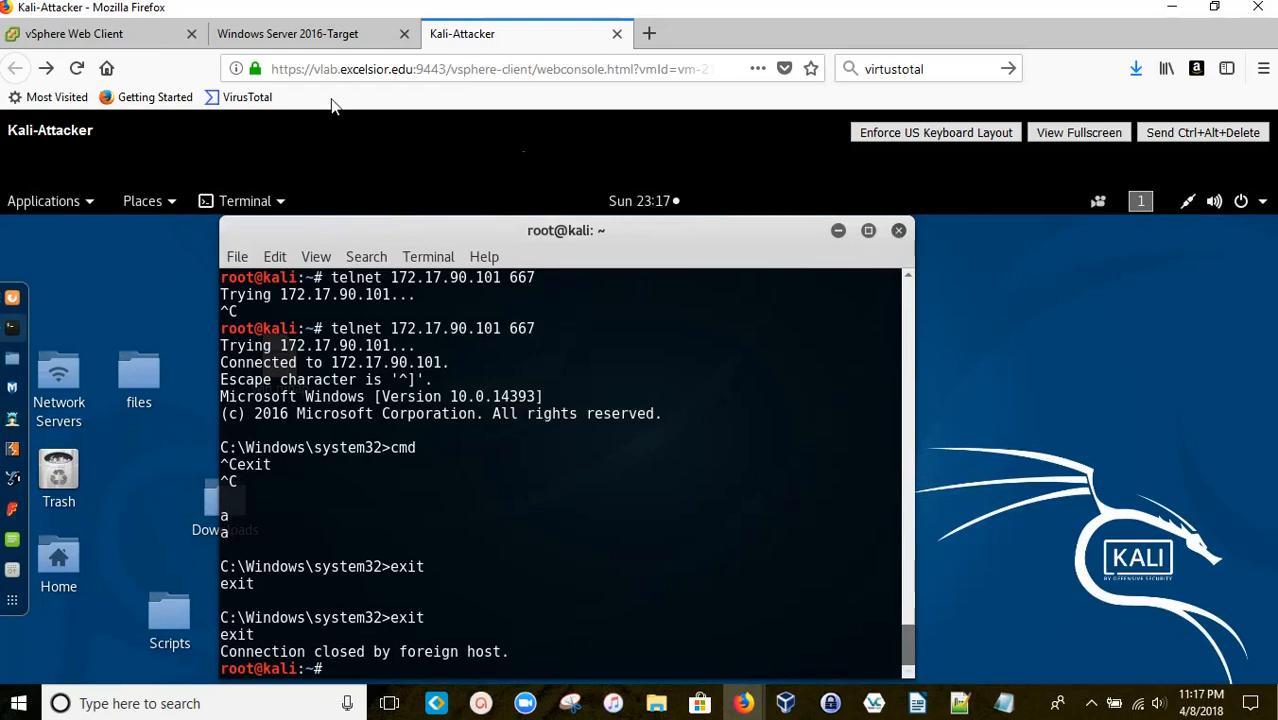
Step: On the Windows Server 2016-Target console, close Command Prompt and Network and Sharing Center, then launch File Explorer
left_click(296, 45)
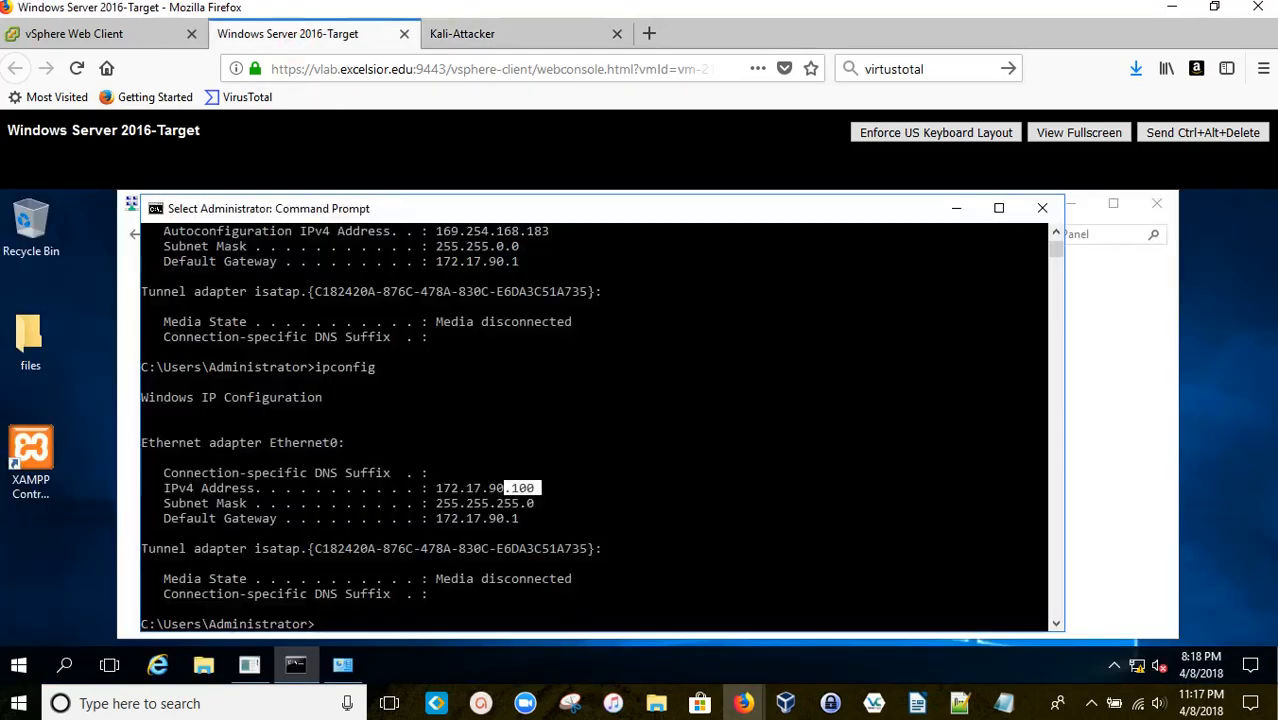
left_click(1041, 208)
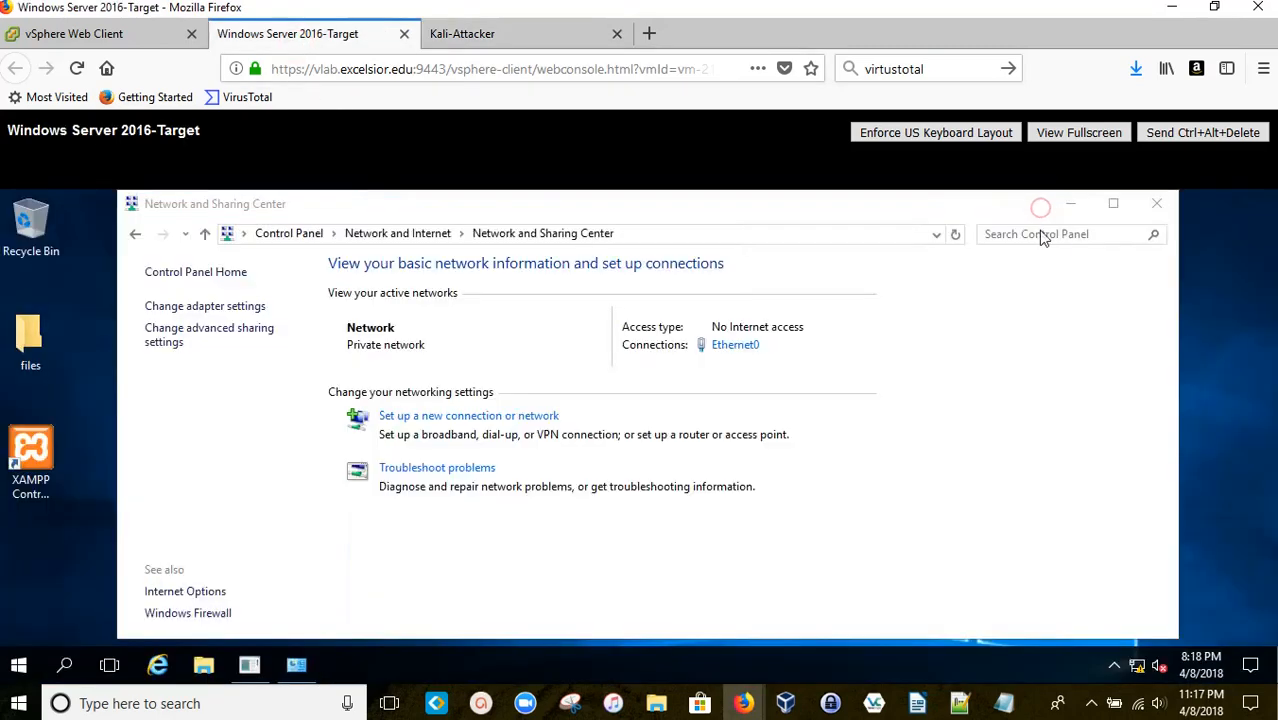
left_click(1157, 203)
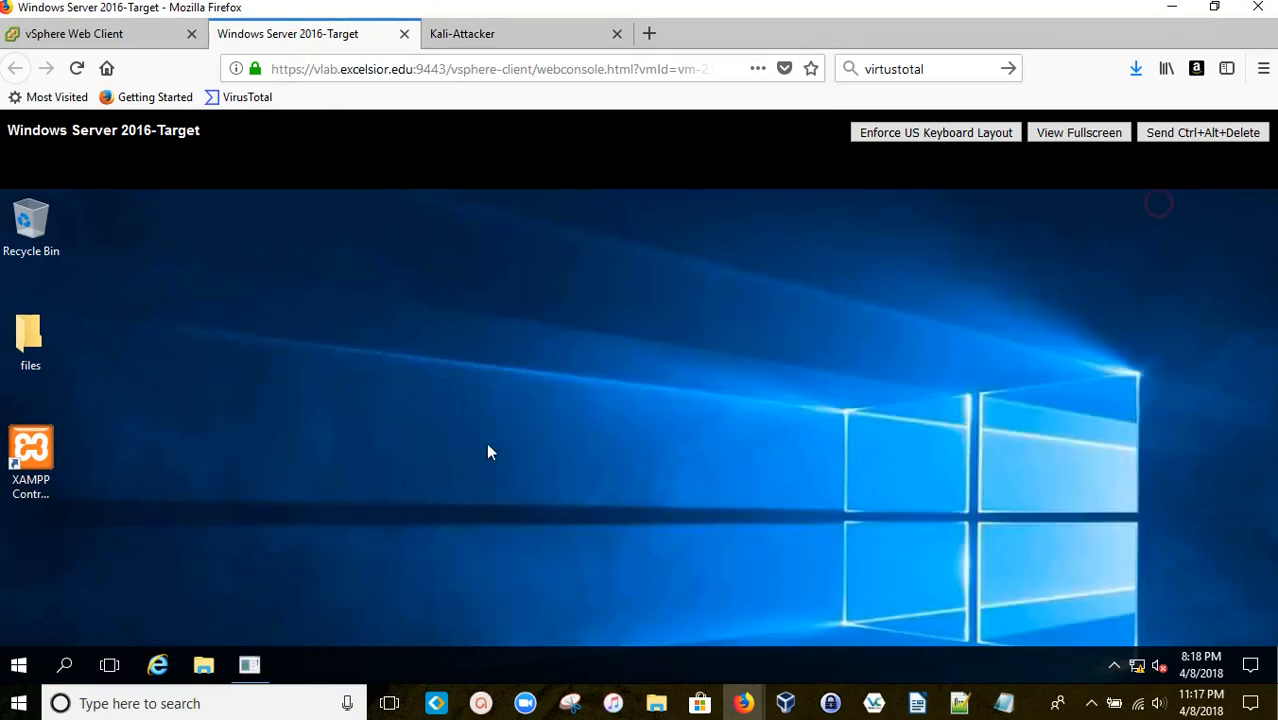
left_click(207, 665)
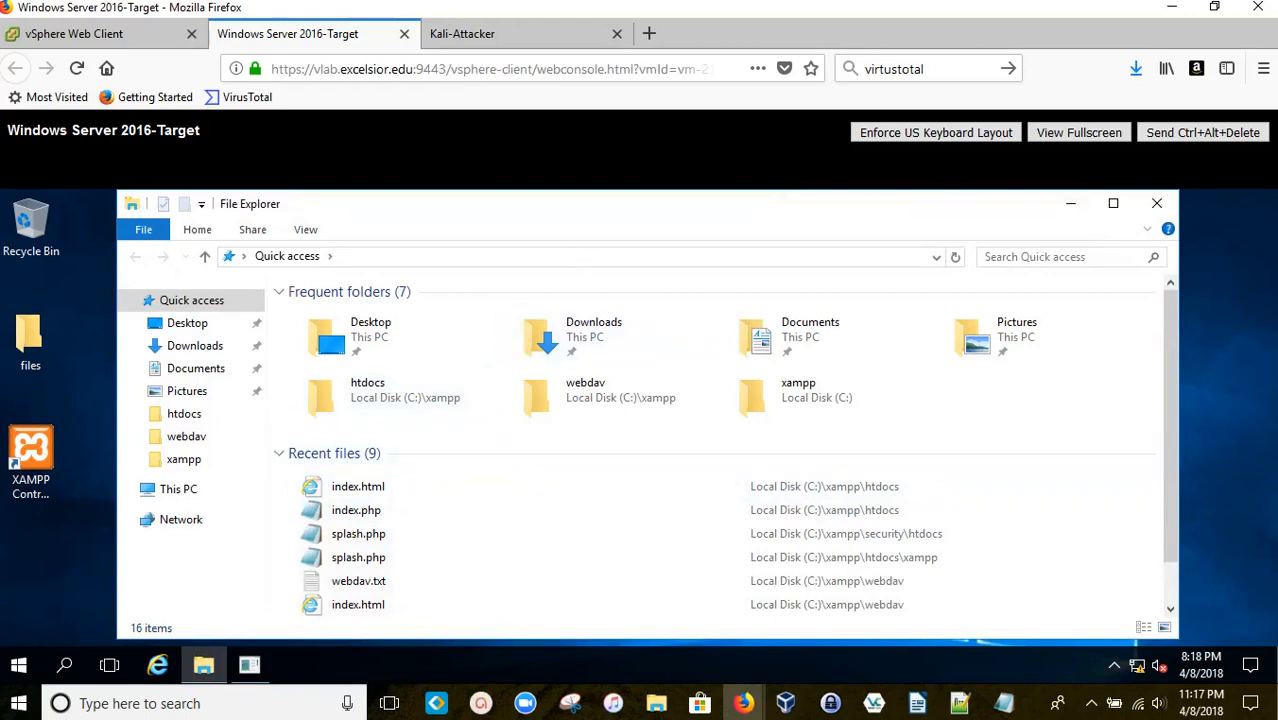
Step: Browse in File Explorer to the C:\xampp\security folder
left_click(165, 489)
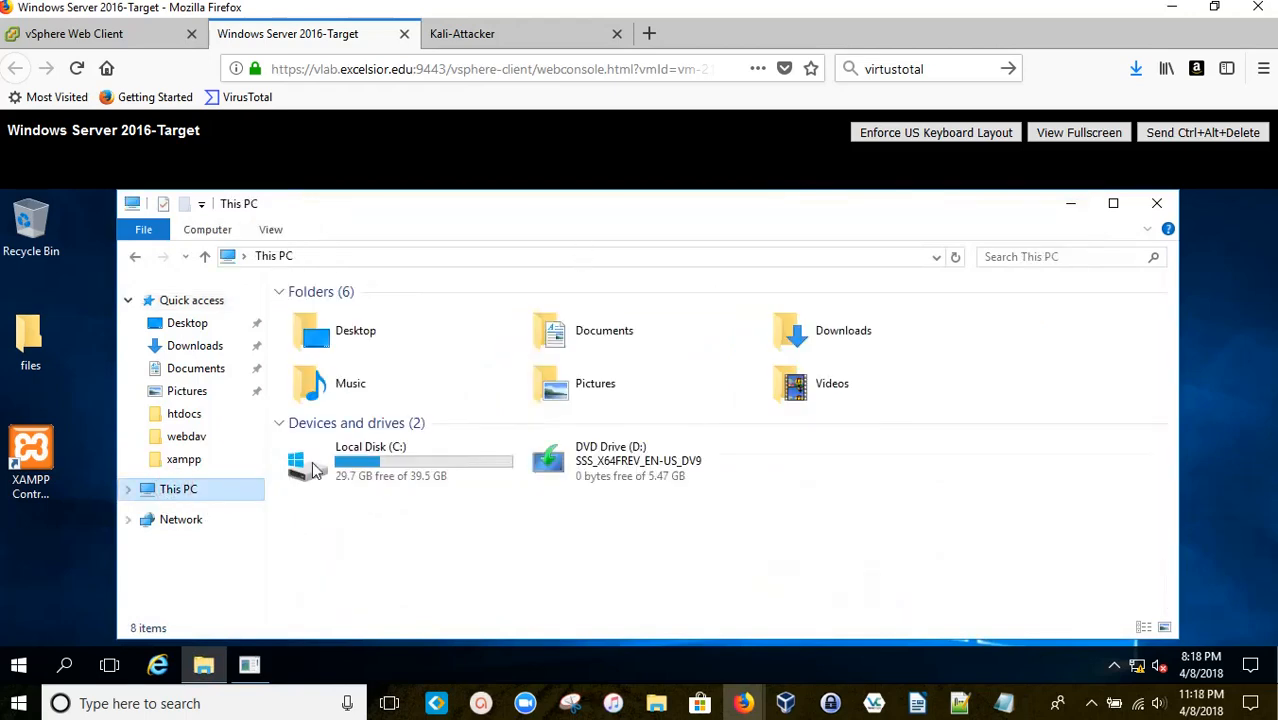
double_click(421, 452)
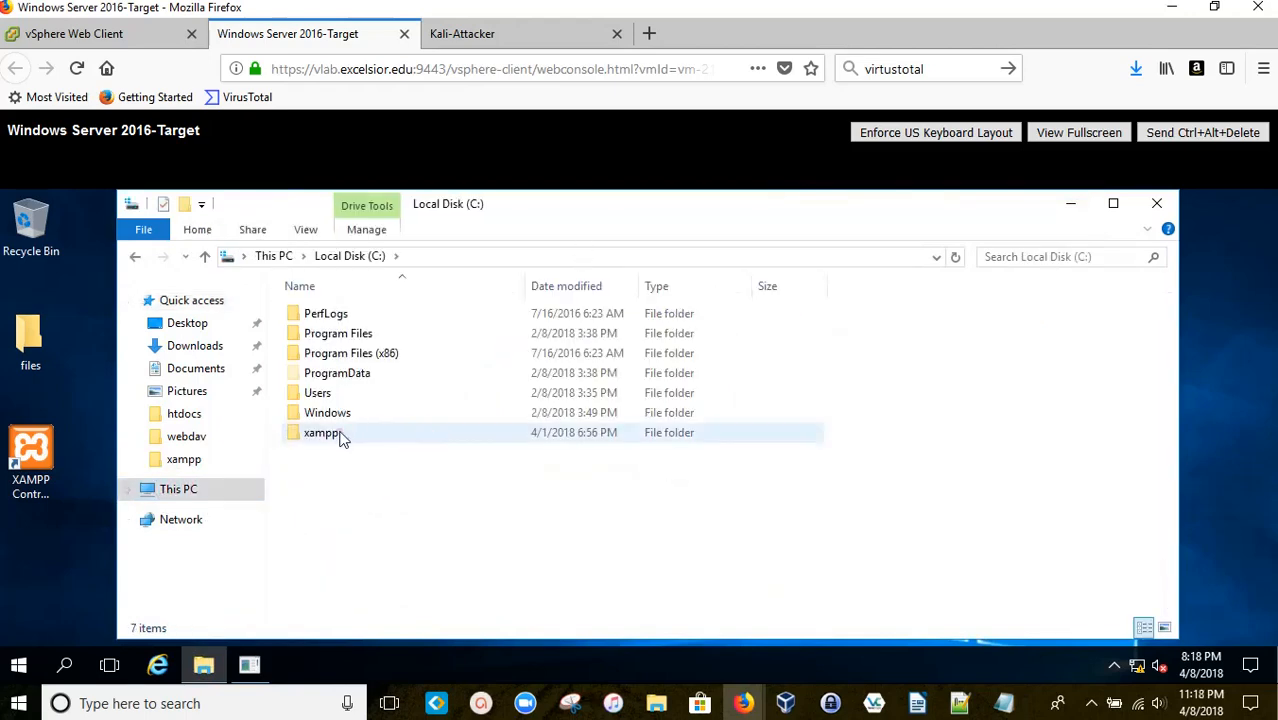
double_click(340, 437)
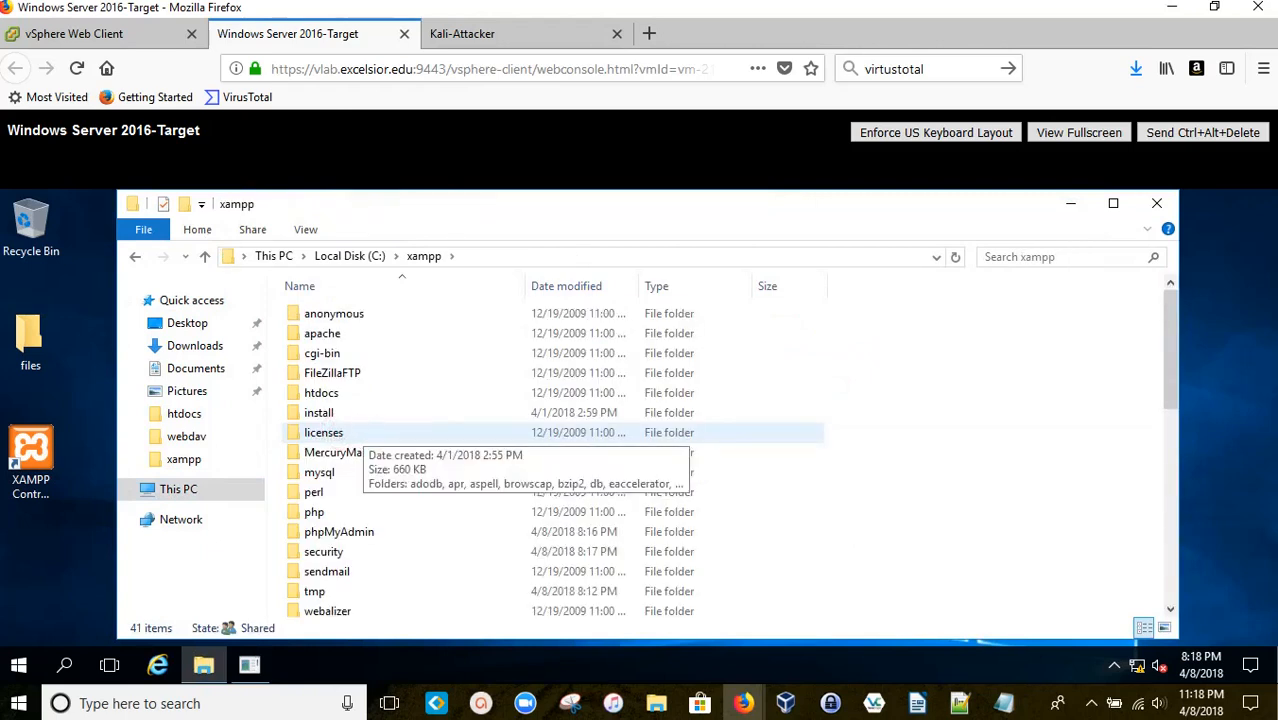
left_click(340, 553)
left_click(343, 556)
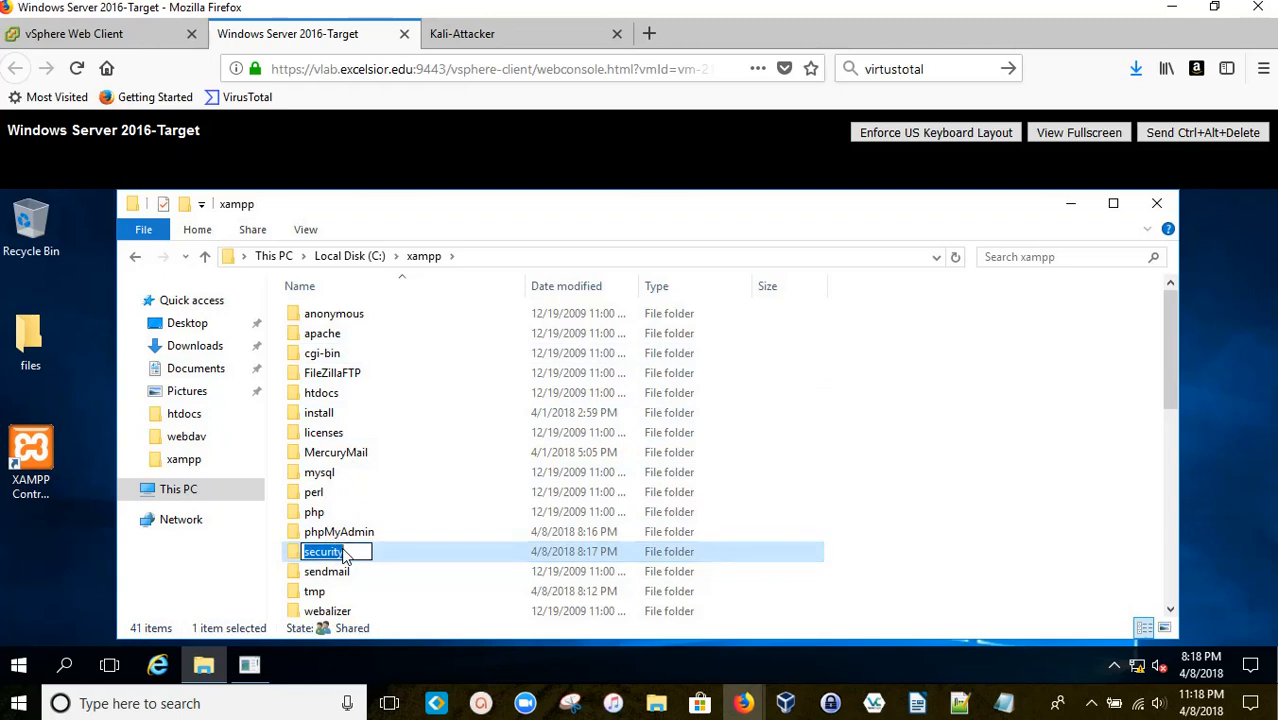
left_click(385, 556)
double_click(385, 556)
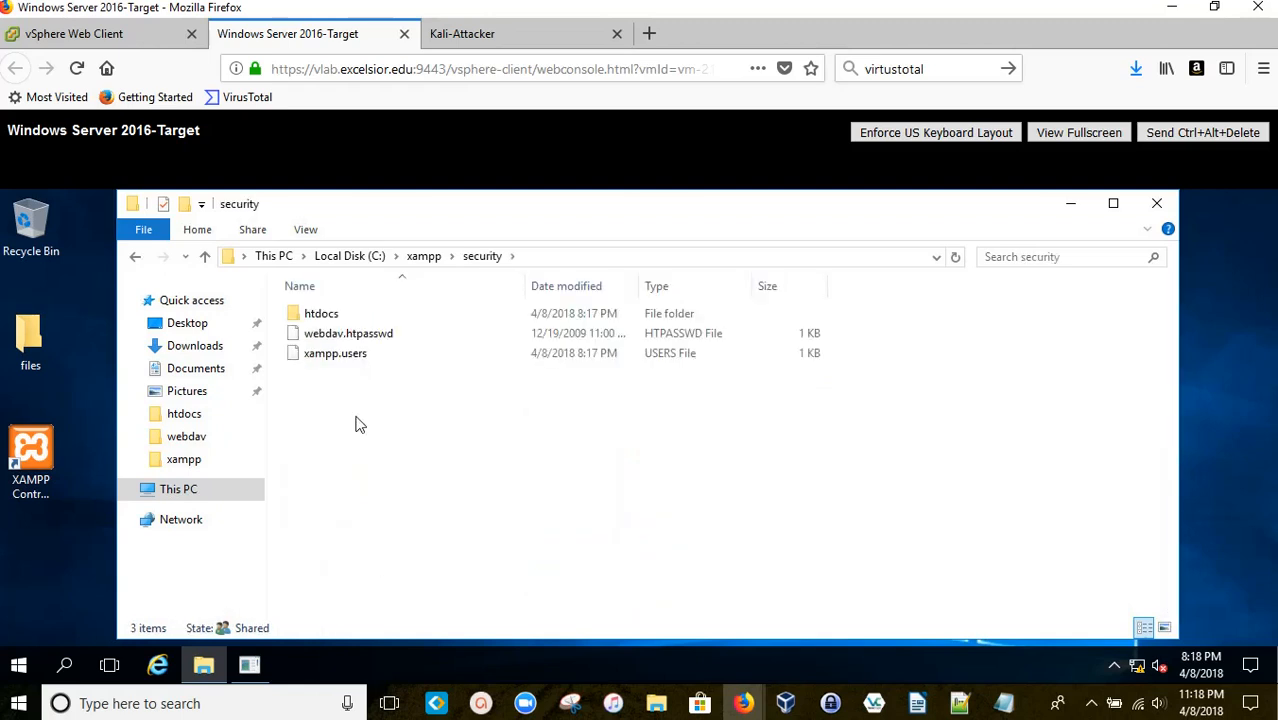
Step: Open webdav.htpasswd with Notepad via Open with
left_click(345, 334)
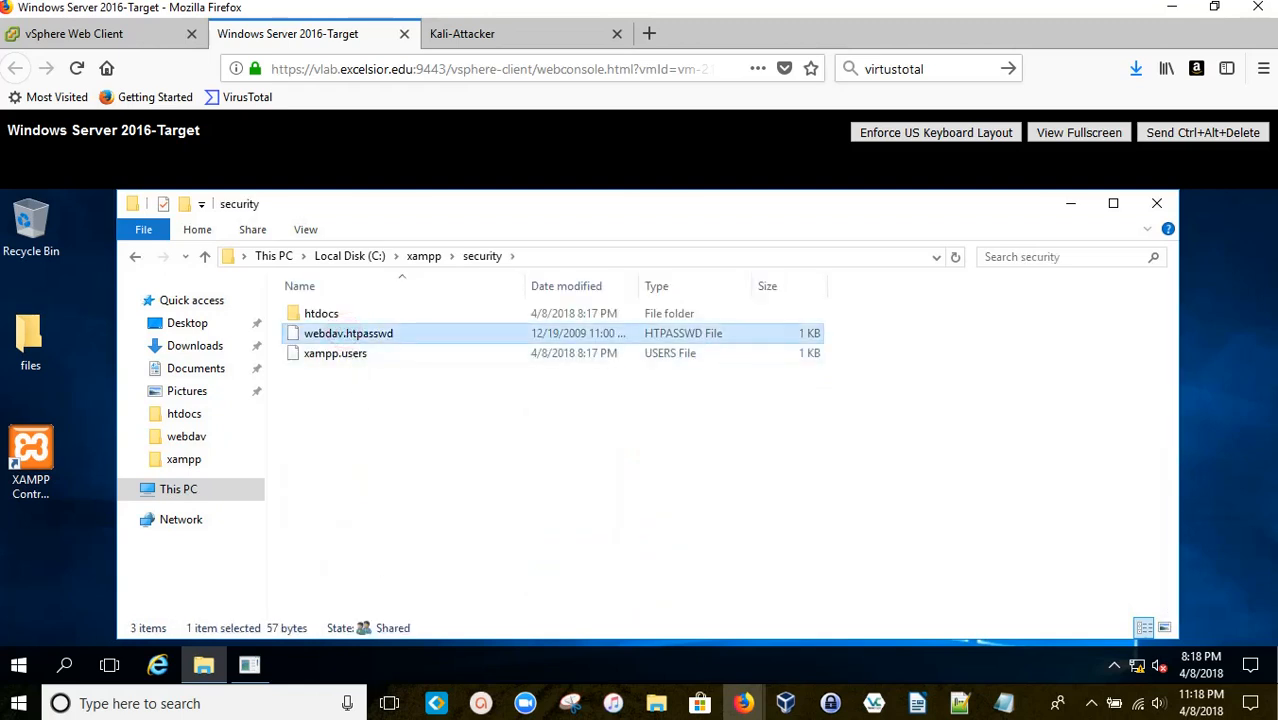
right_click(348, 340)
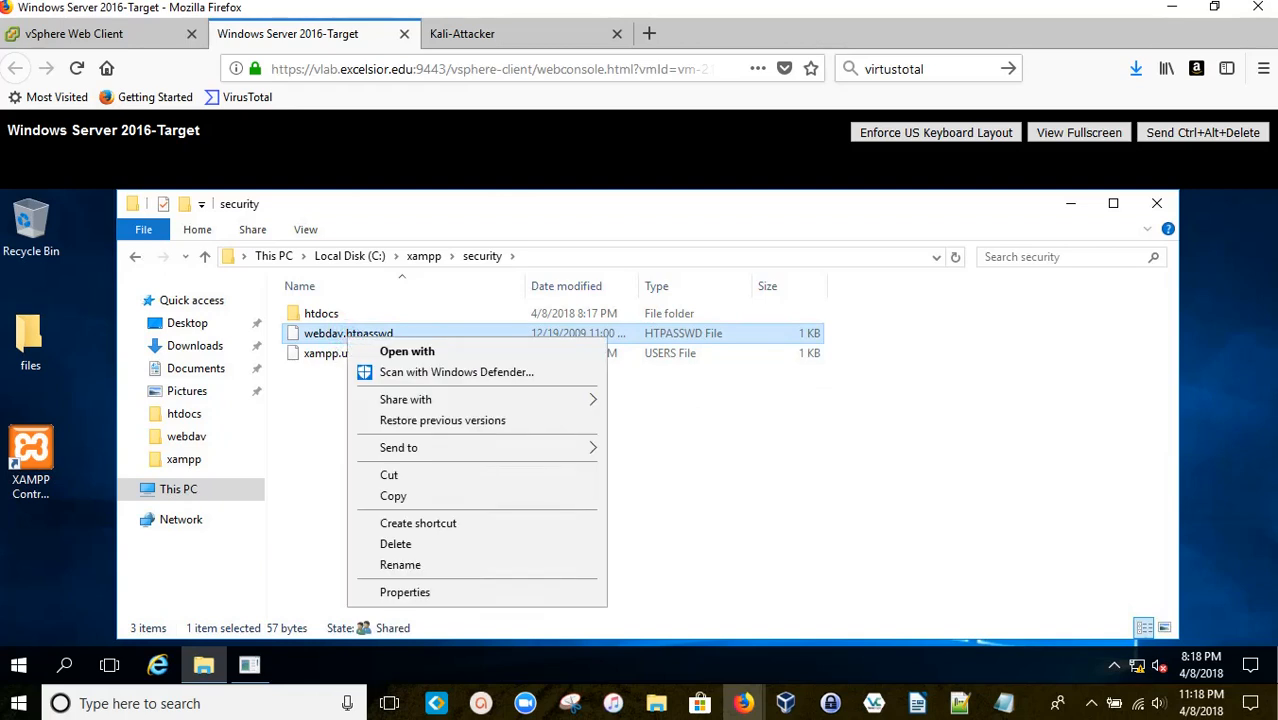
left_click(408, 352)
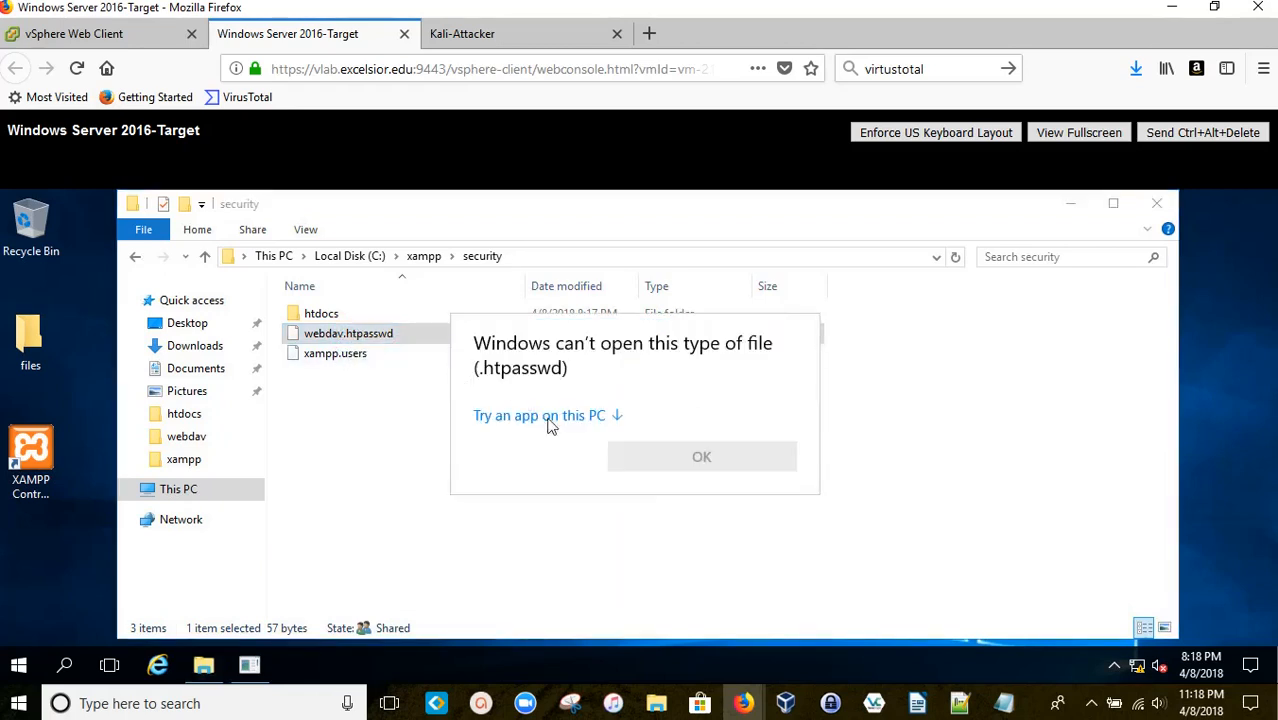
left_click(539, 417)
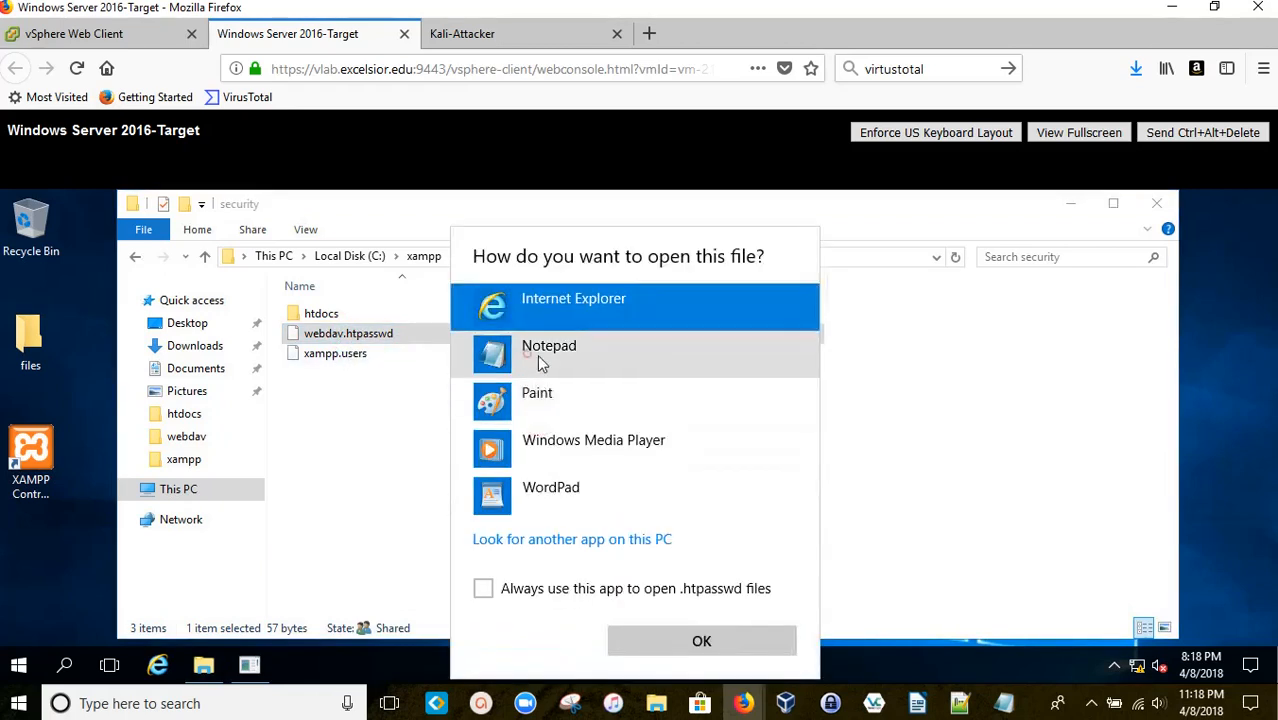
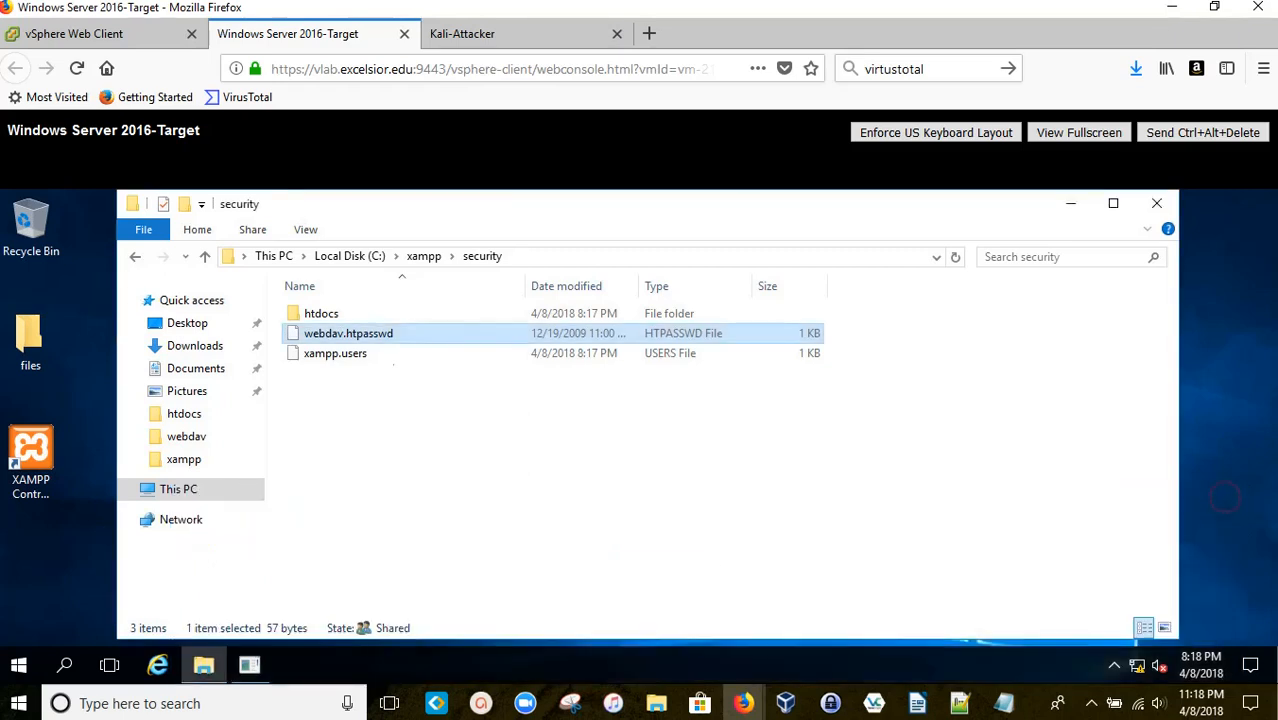
Step: Copy-paste webdav.htpasswd to create the webdav - Copy.htpasswd backup, then return to C:\xampp
right_click(340, 336)
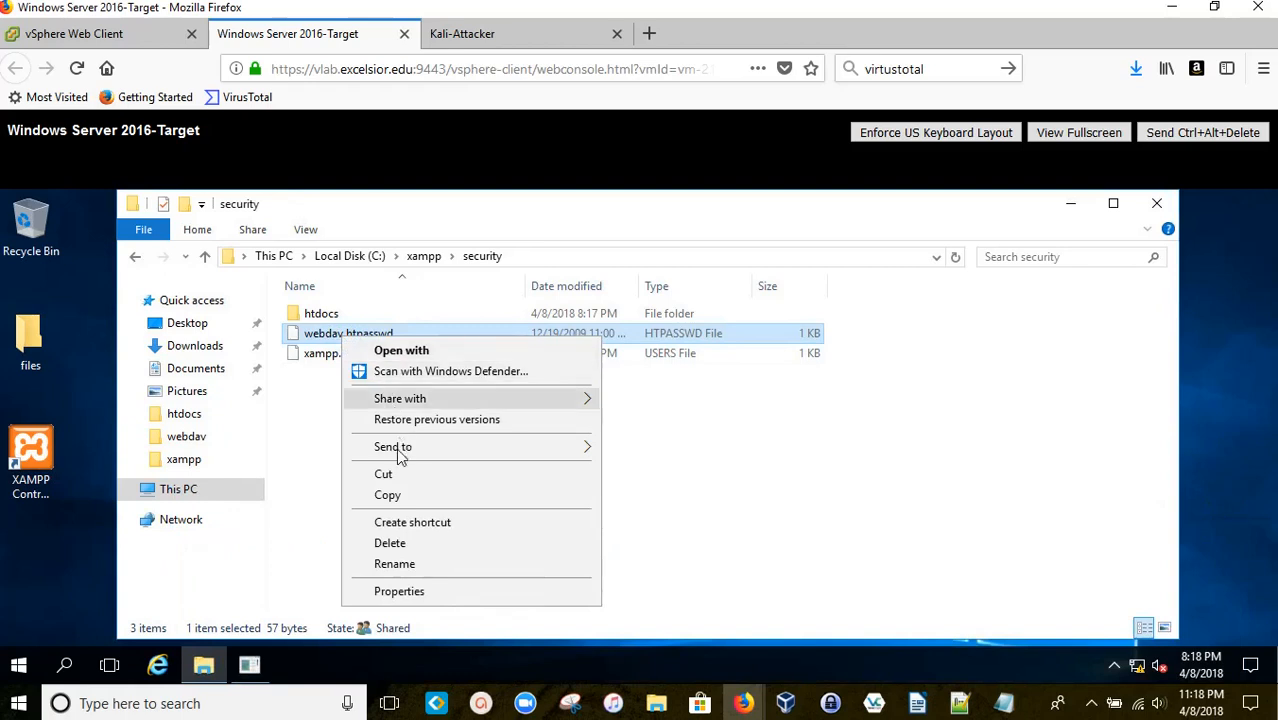
left_click(320, 490)
left_click(322, 336)
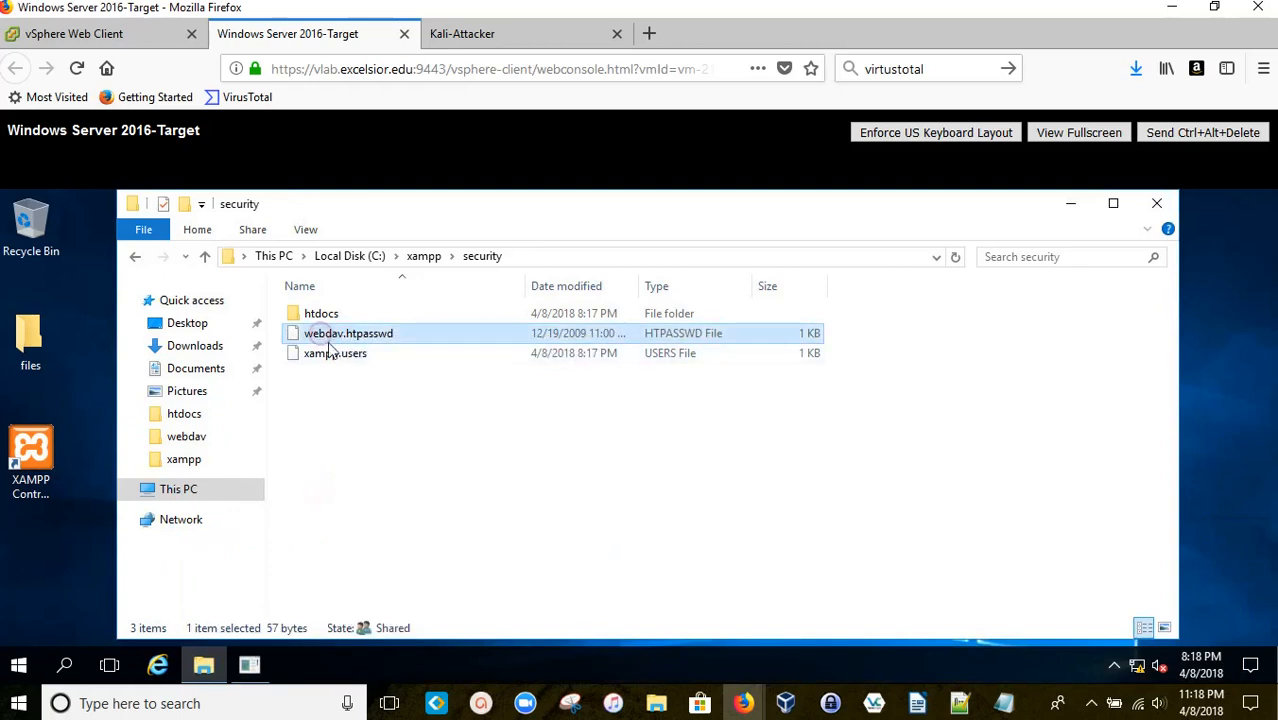
key("ctrl+c")
key("ctrl+v")
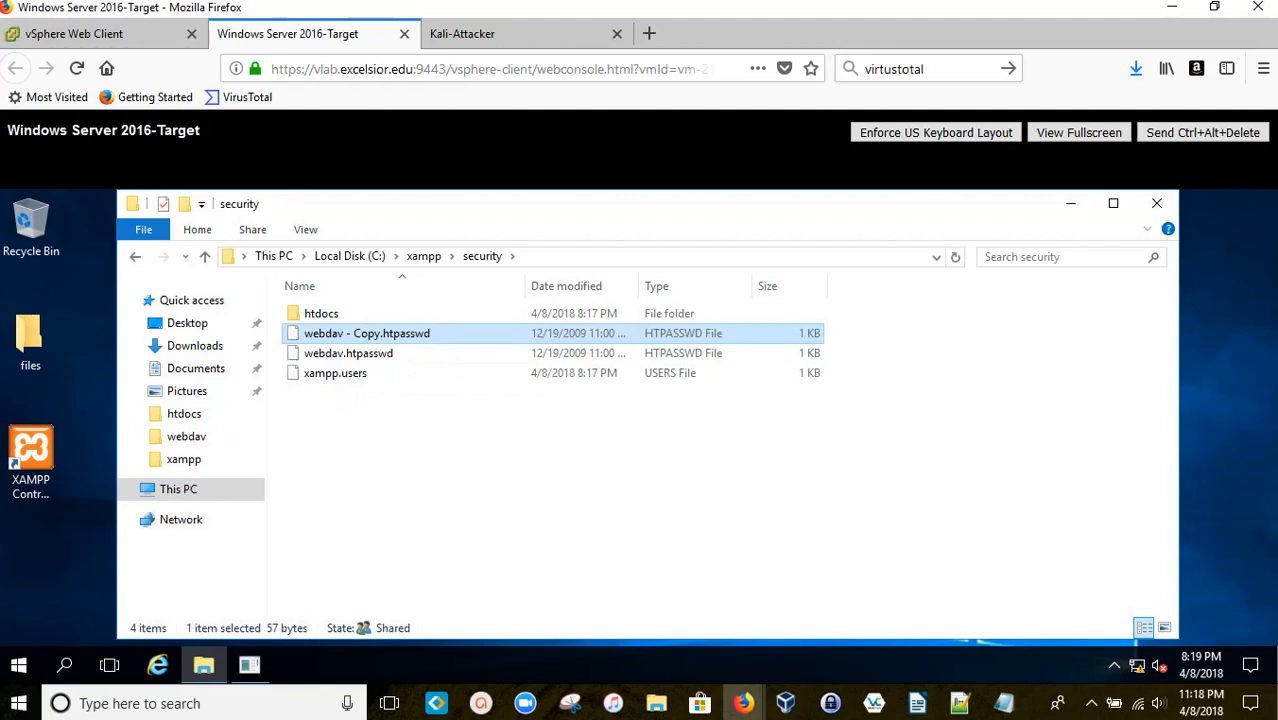
left_click(370, 356)
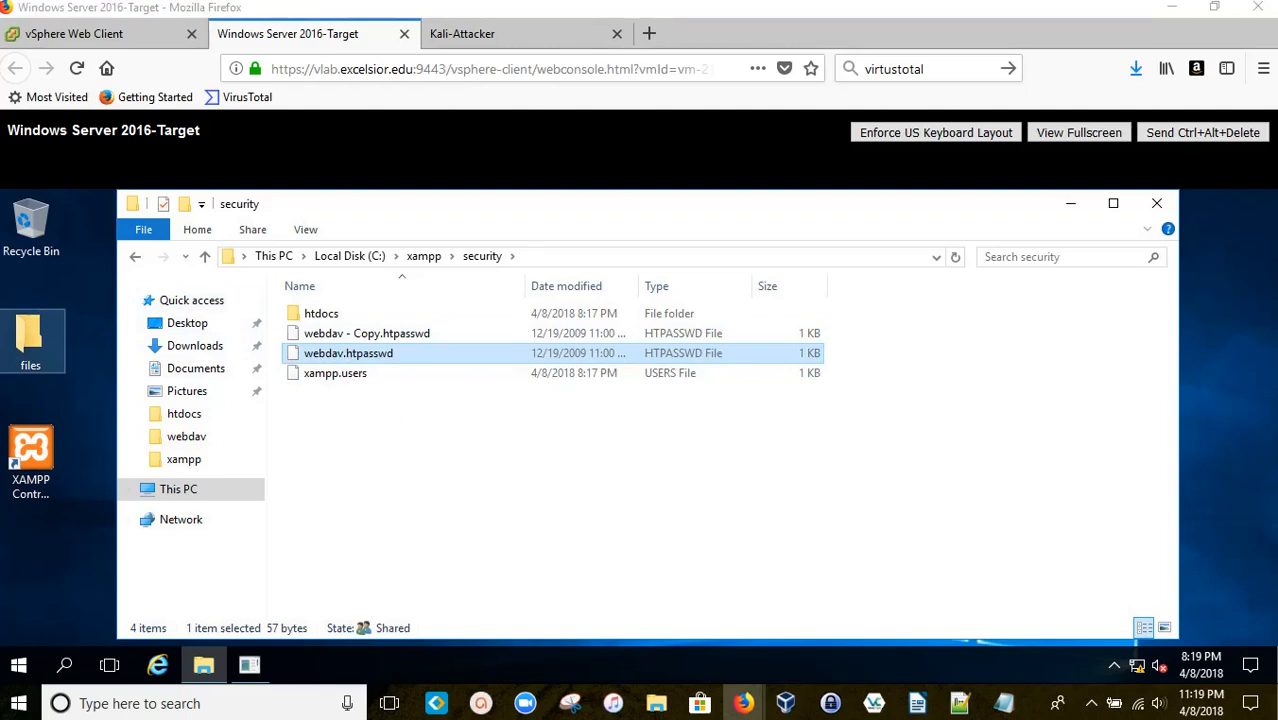
left_click(135, 256)
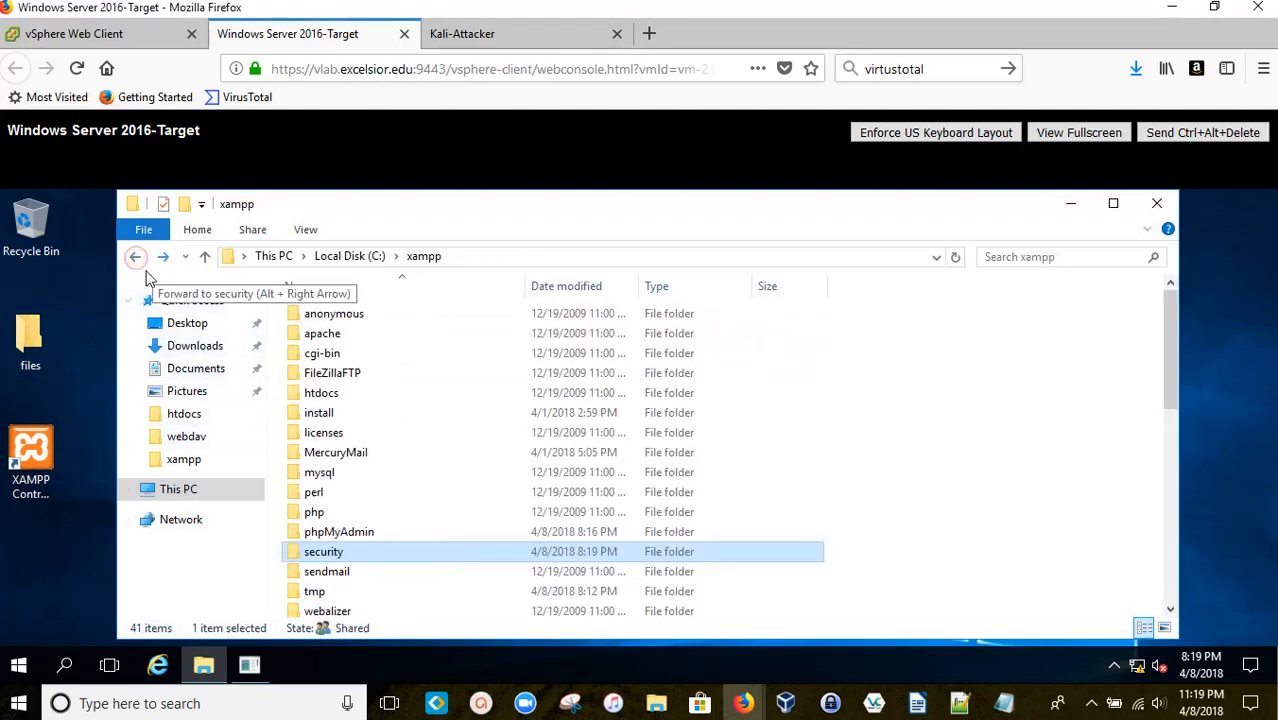
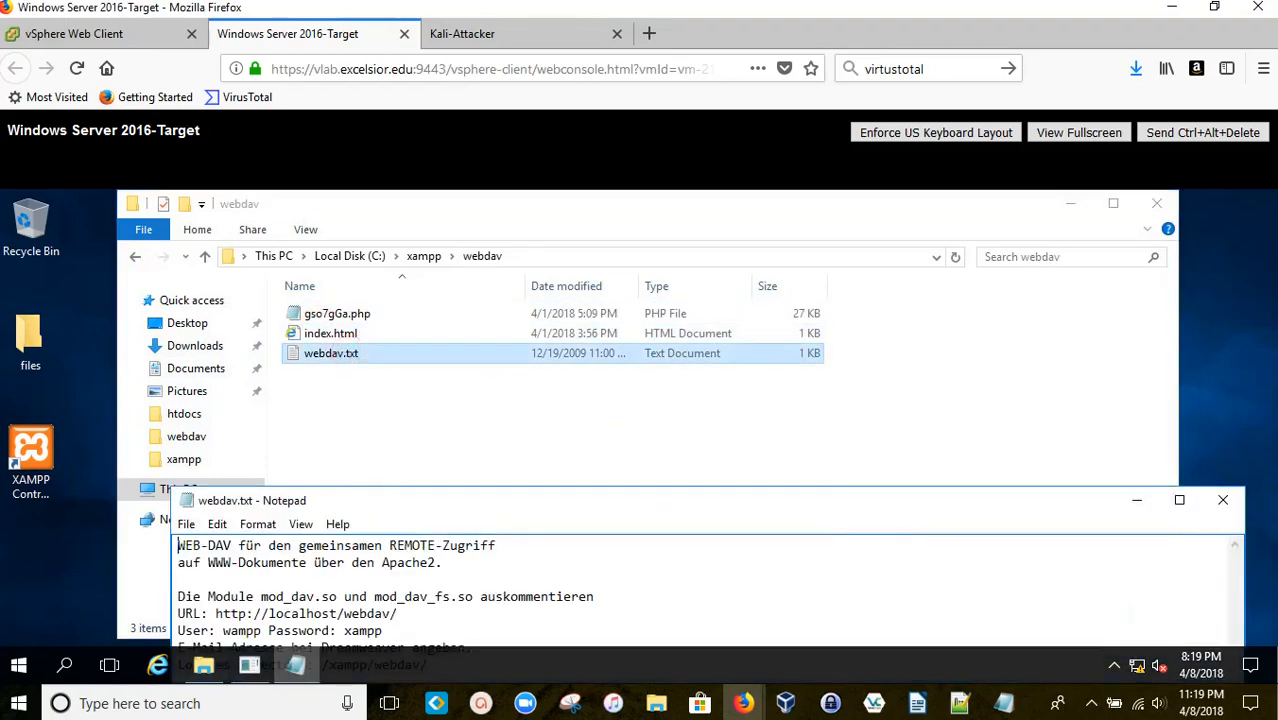
Step: Move the webdav.txt Notepad window up and highlight its URL, user, password and directory lines
left_click_drag(394, 497, 458, 403)
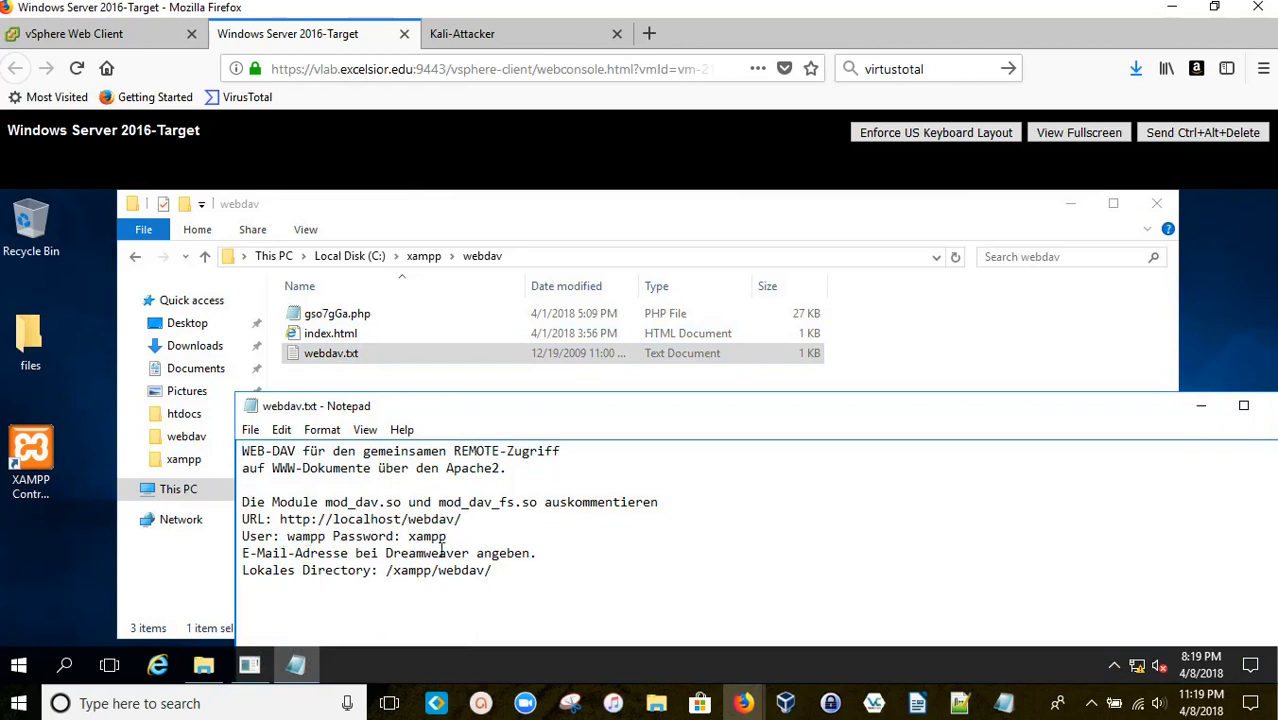
left_click_drag(492, 570, 242, 502)
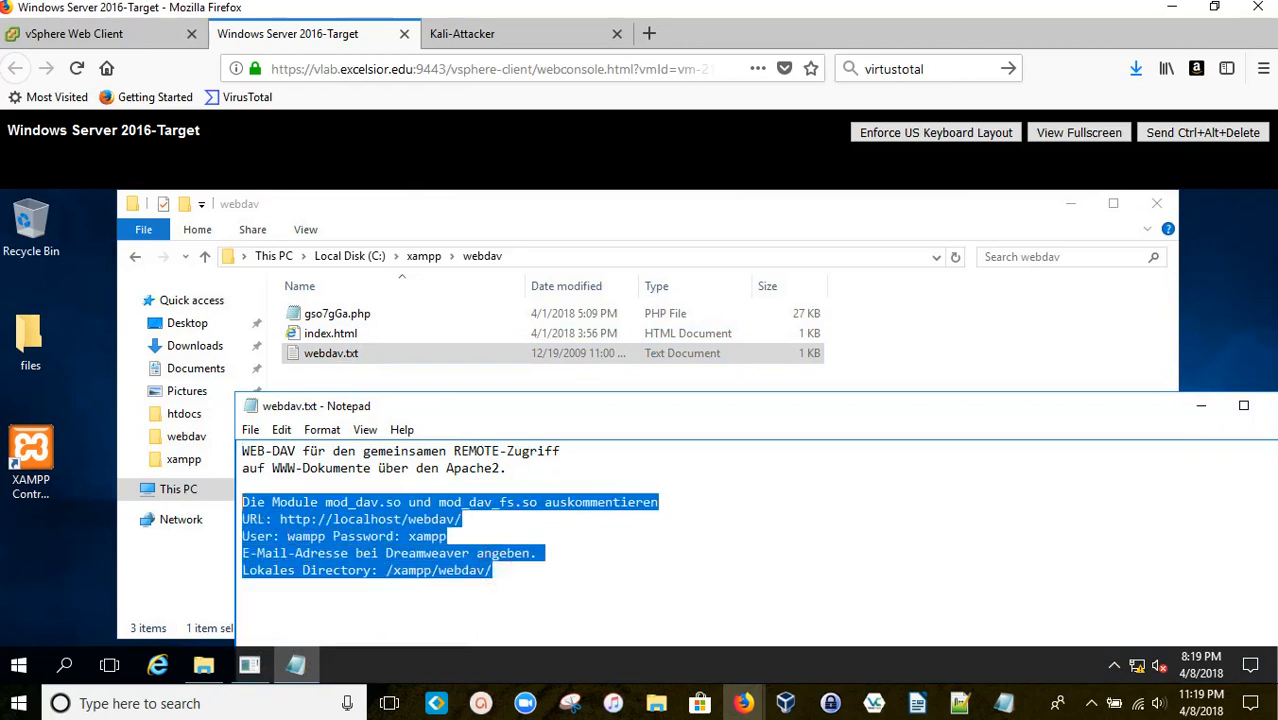
left_click(567, 510)
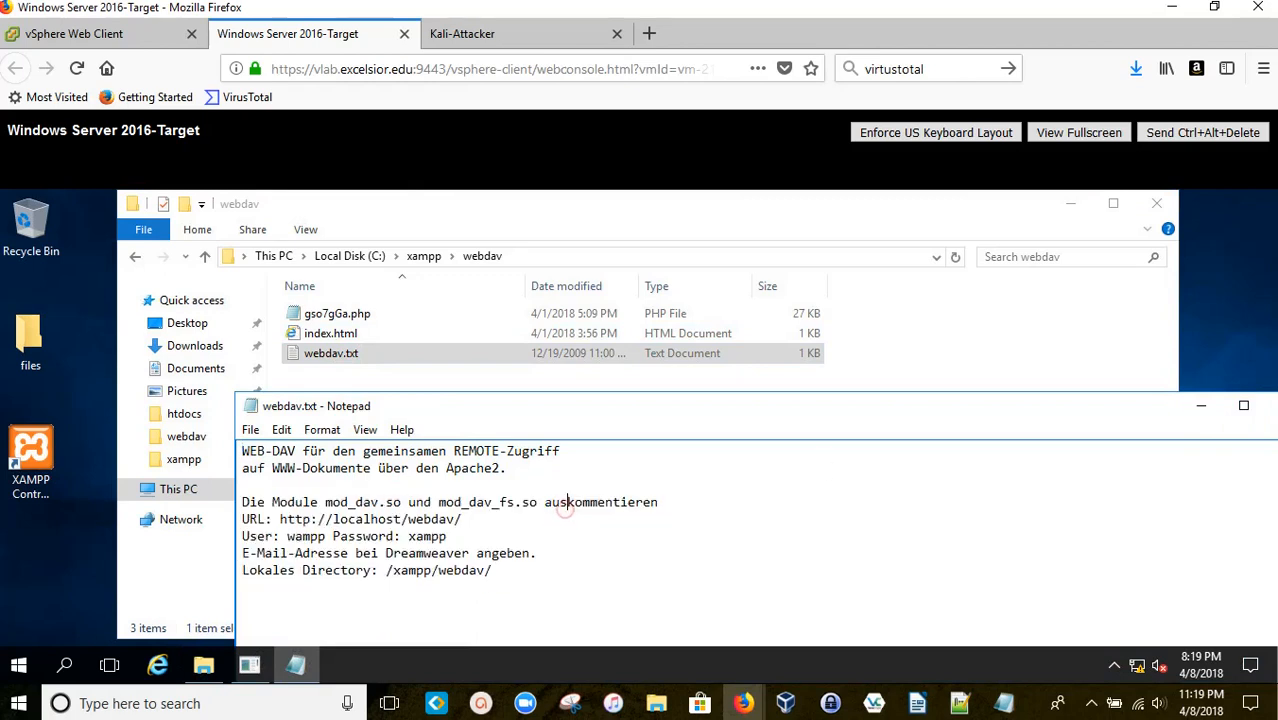
left_click_drag(490, 572, 227, 519)
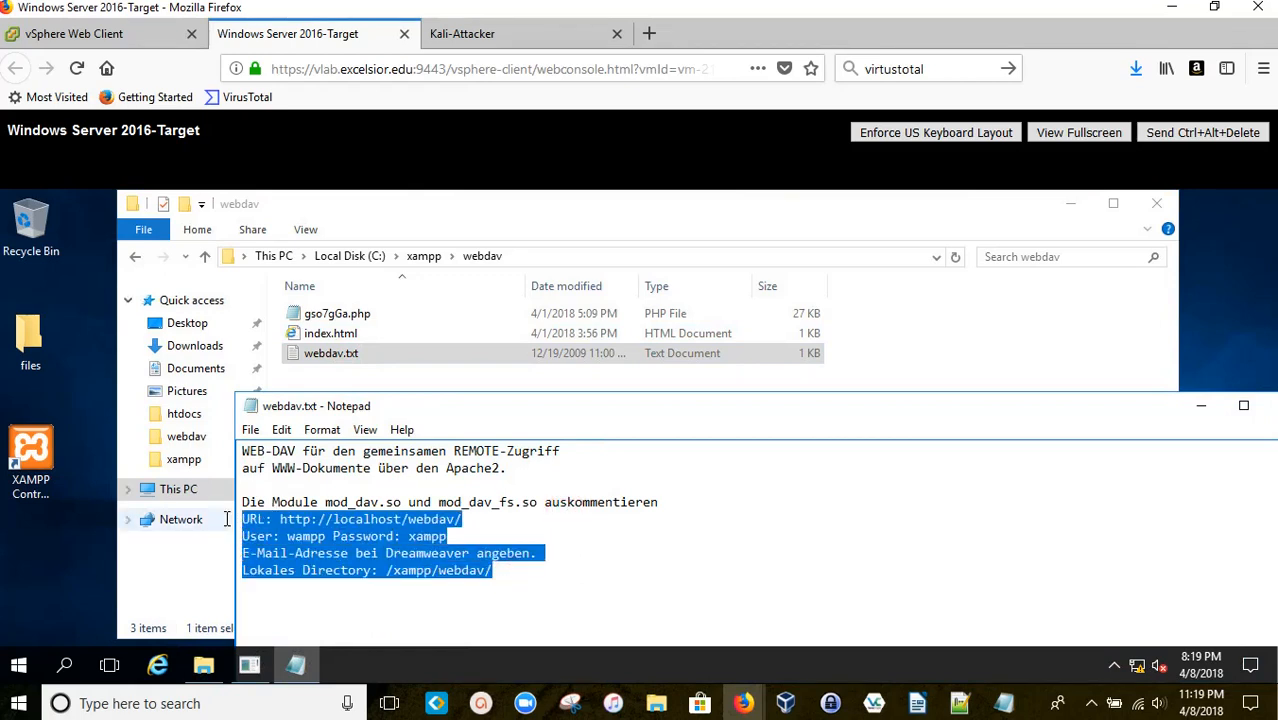
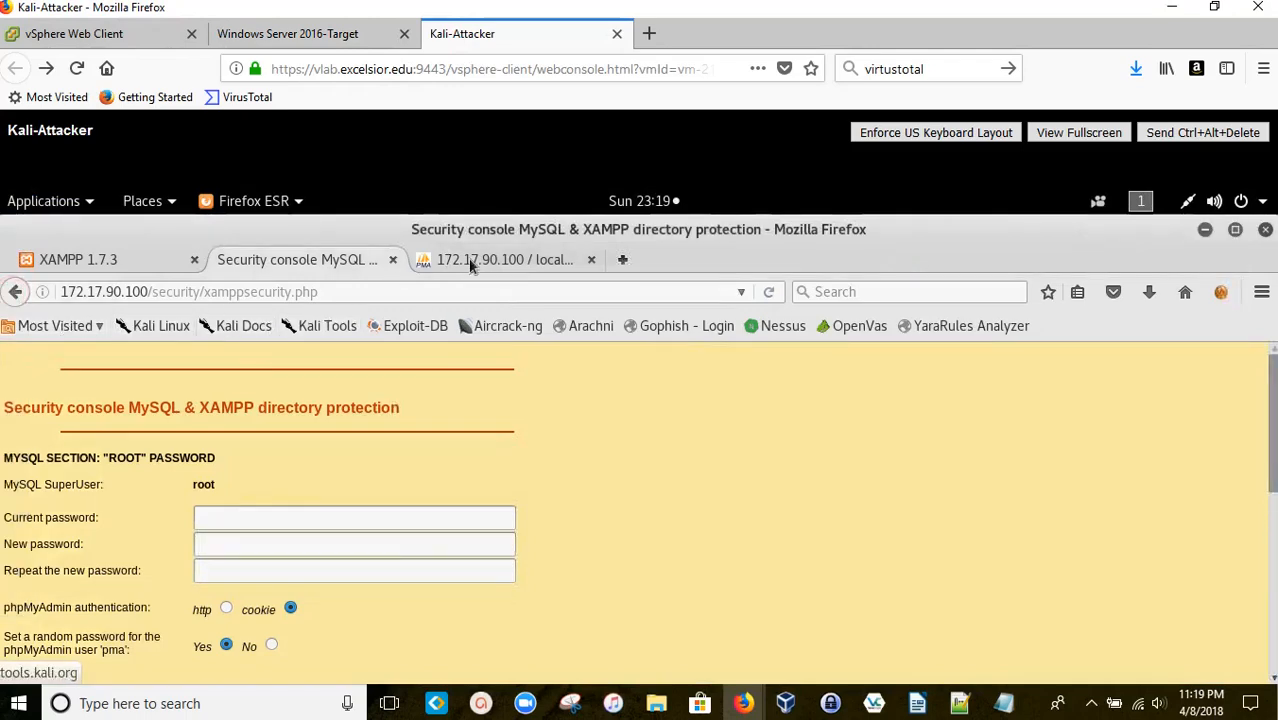
Step: From the phpMyAdmin tab, load 172.17.90.100/webdav in a new Firefox tab, correcting the autocompleted address
left_click(472, 262)
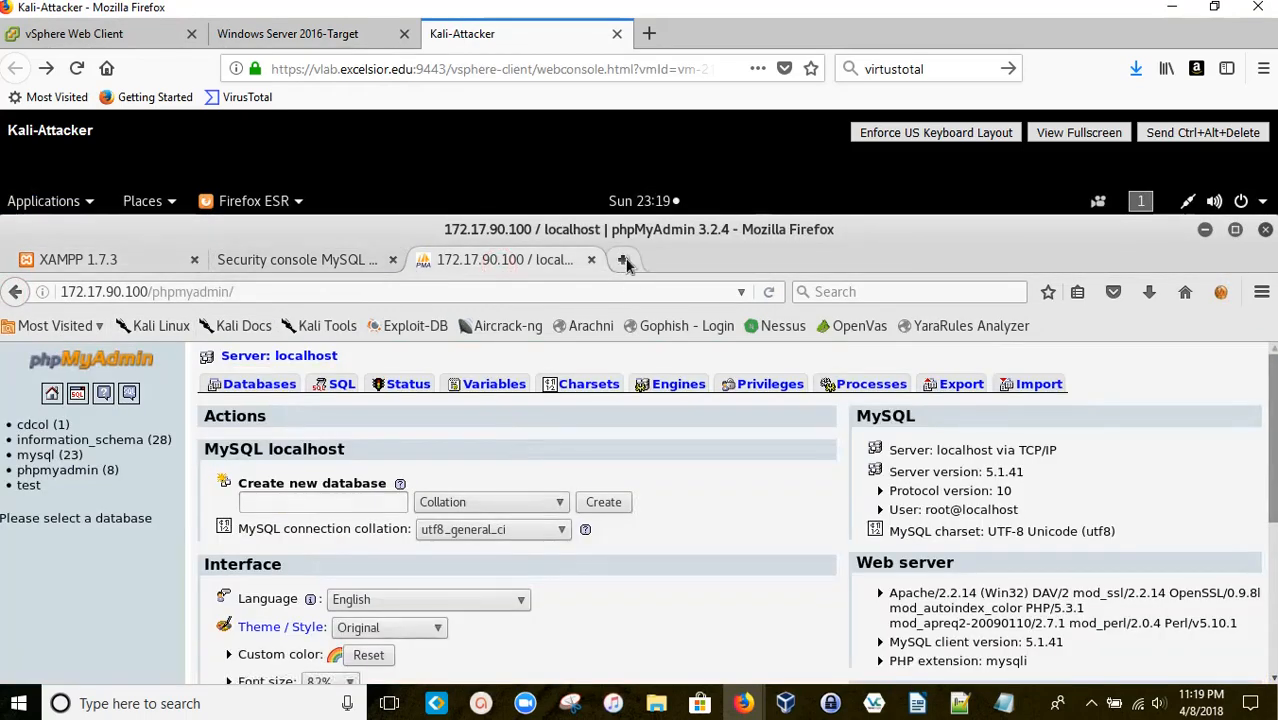
left_click(623, 260)
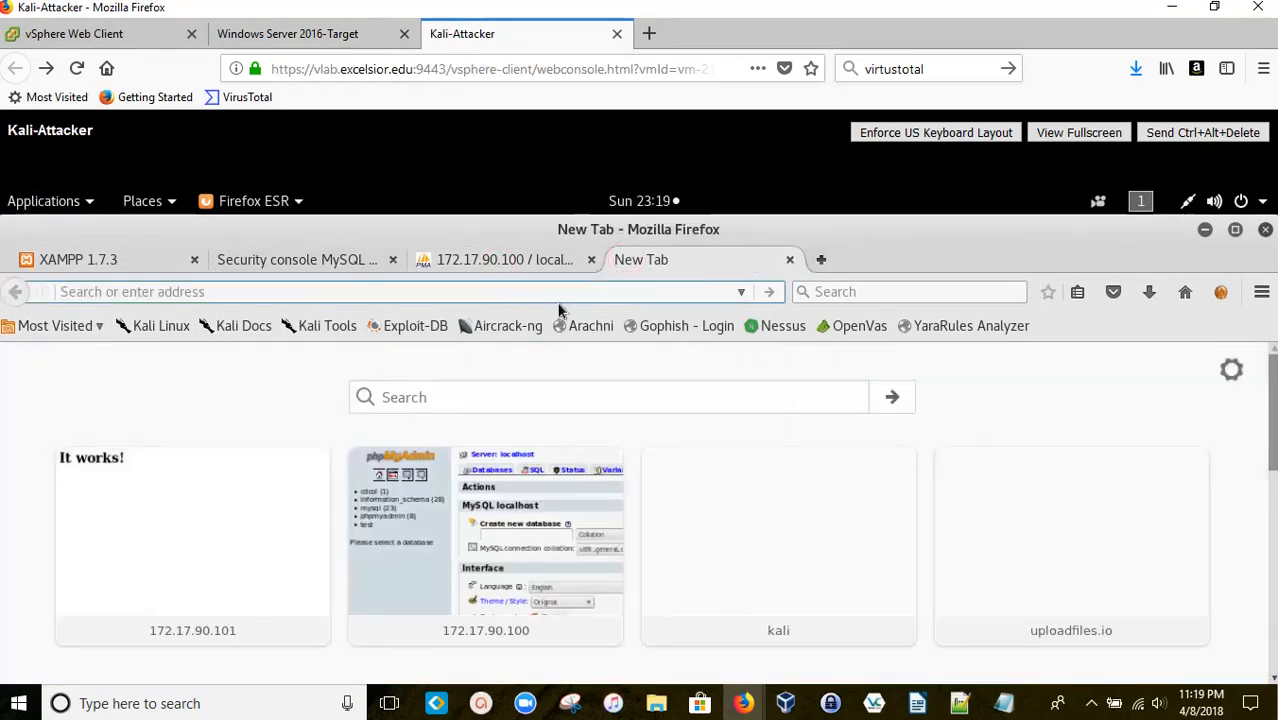
type("172")
key("Right")
key("BackSpace")
key("BackSpace")
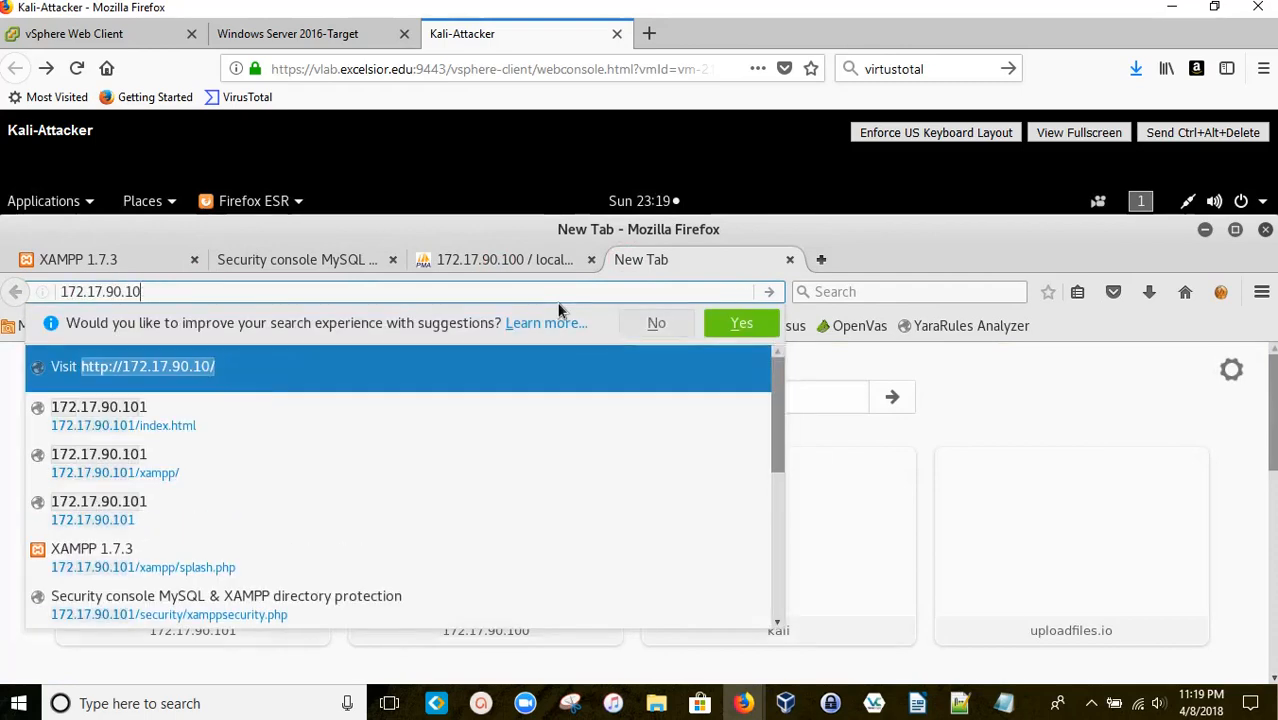
type("0/we")
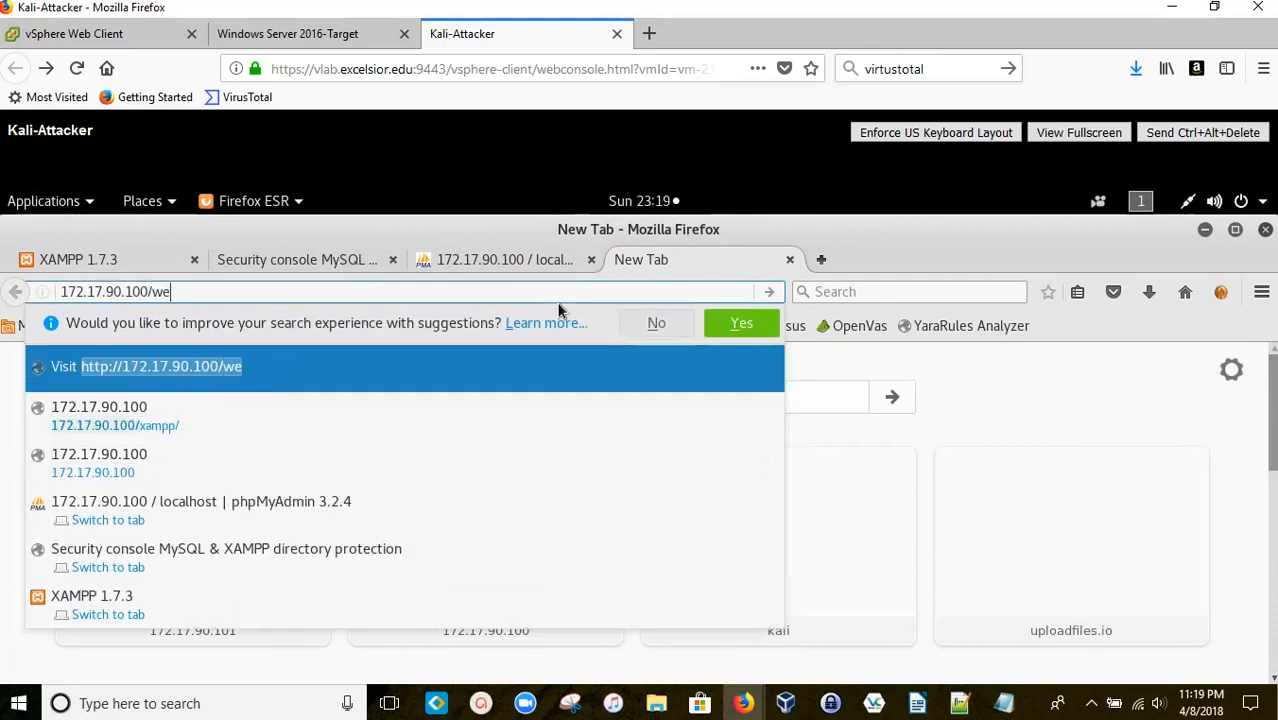
type("bdav/")
key("Return")
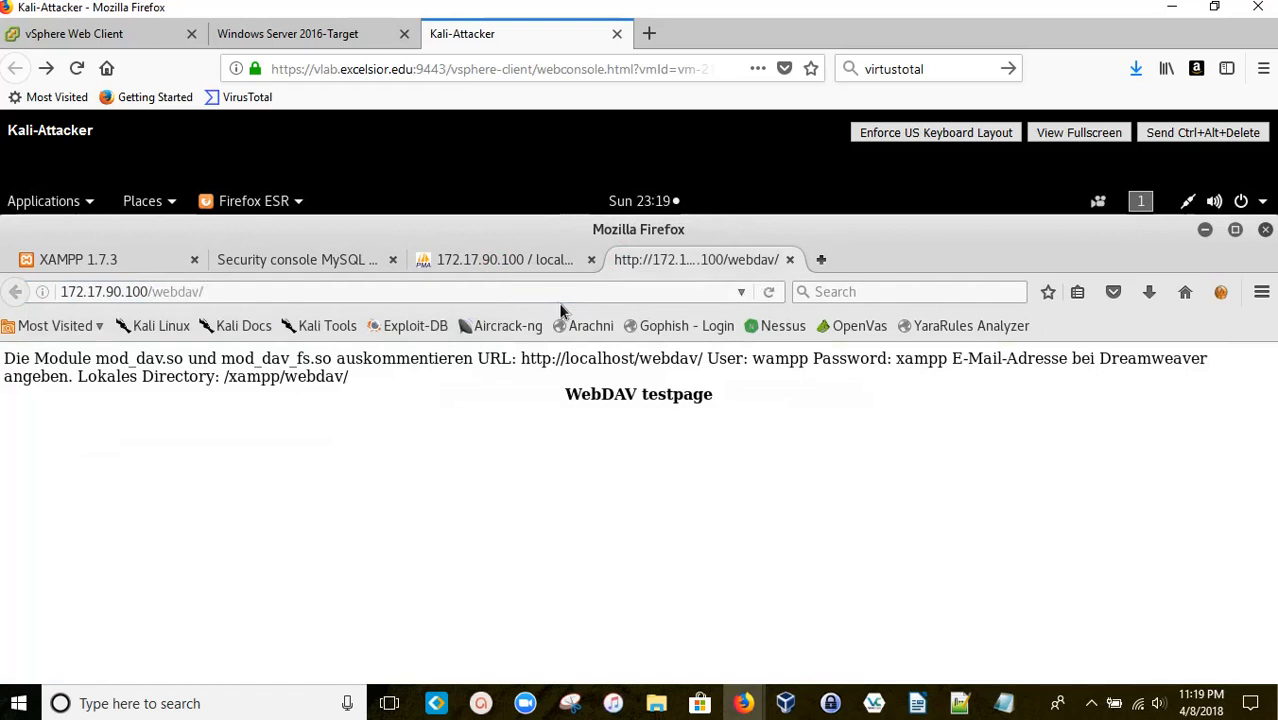
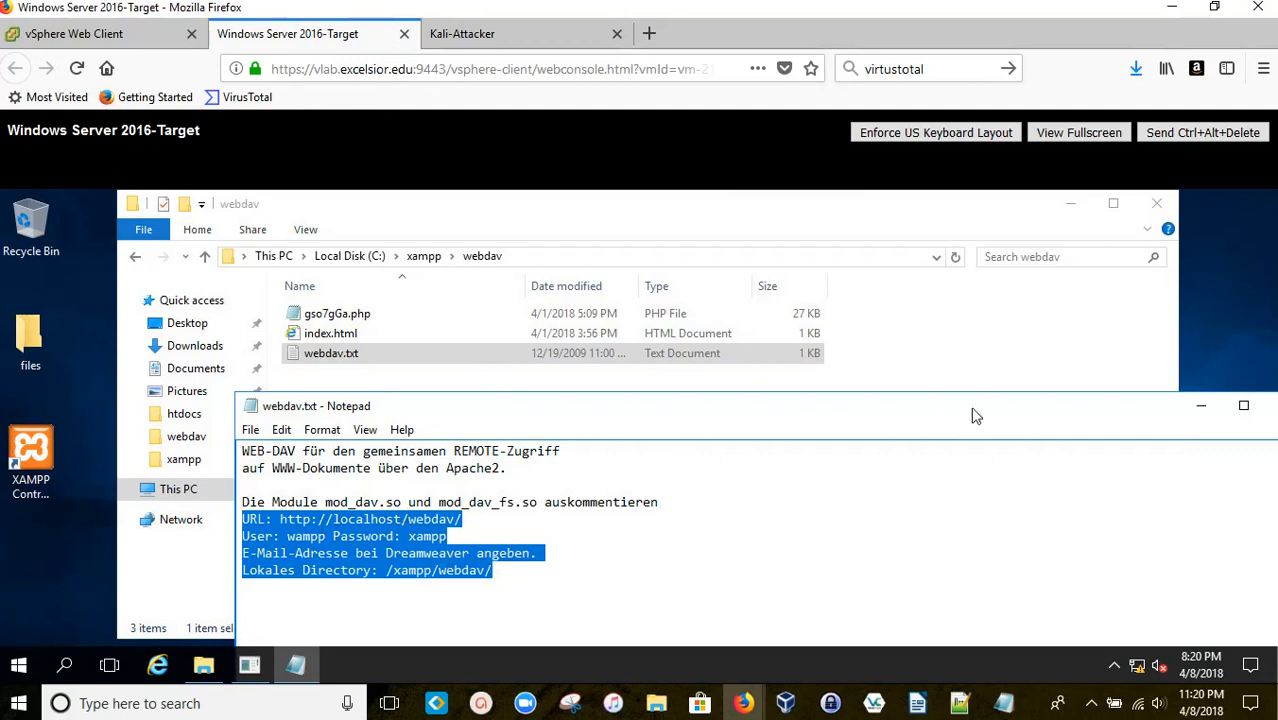
Step: Close the webdav.txt notes and browse from xampp into apache\bin
left_click_drag(970, 419, 958, 425)
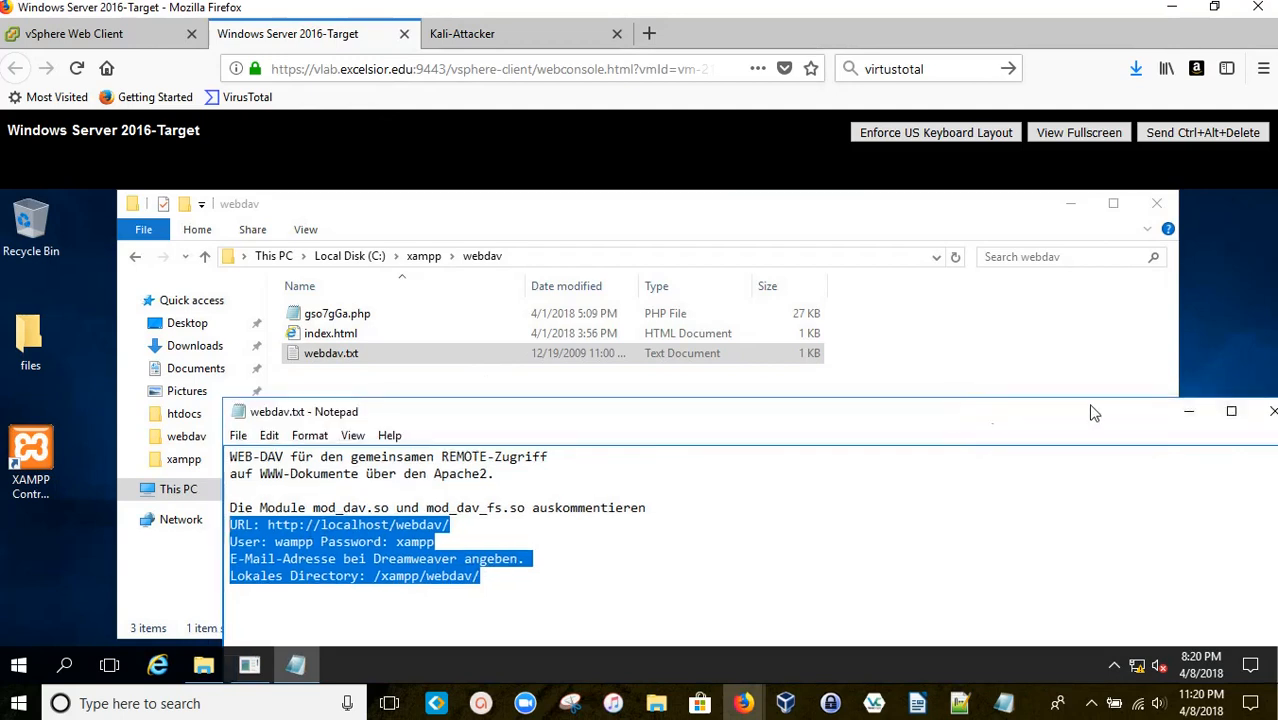
left_click(1270, 412)
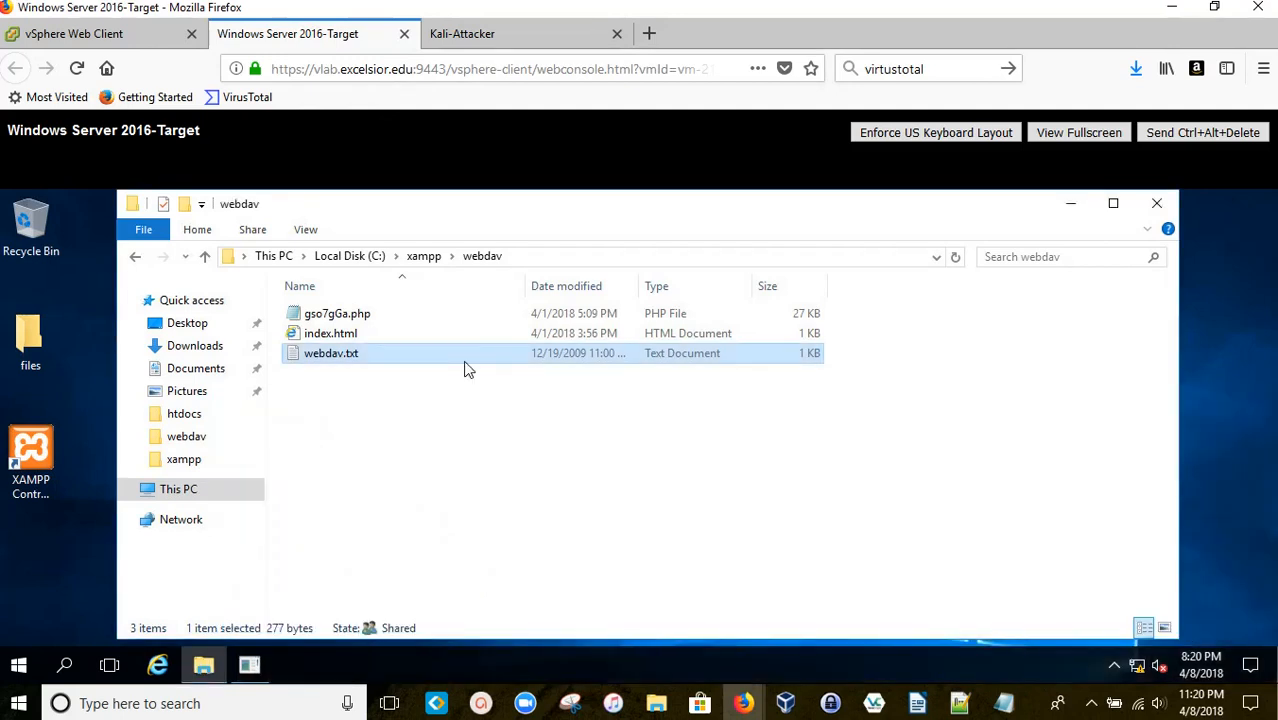
left_click(425, 257)
double_click(357, 313)
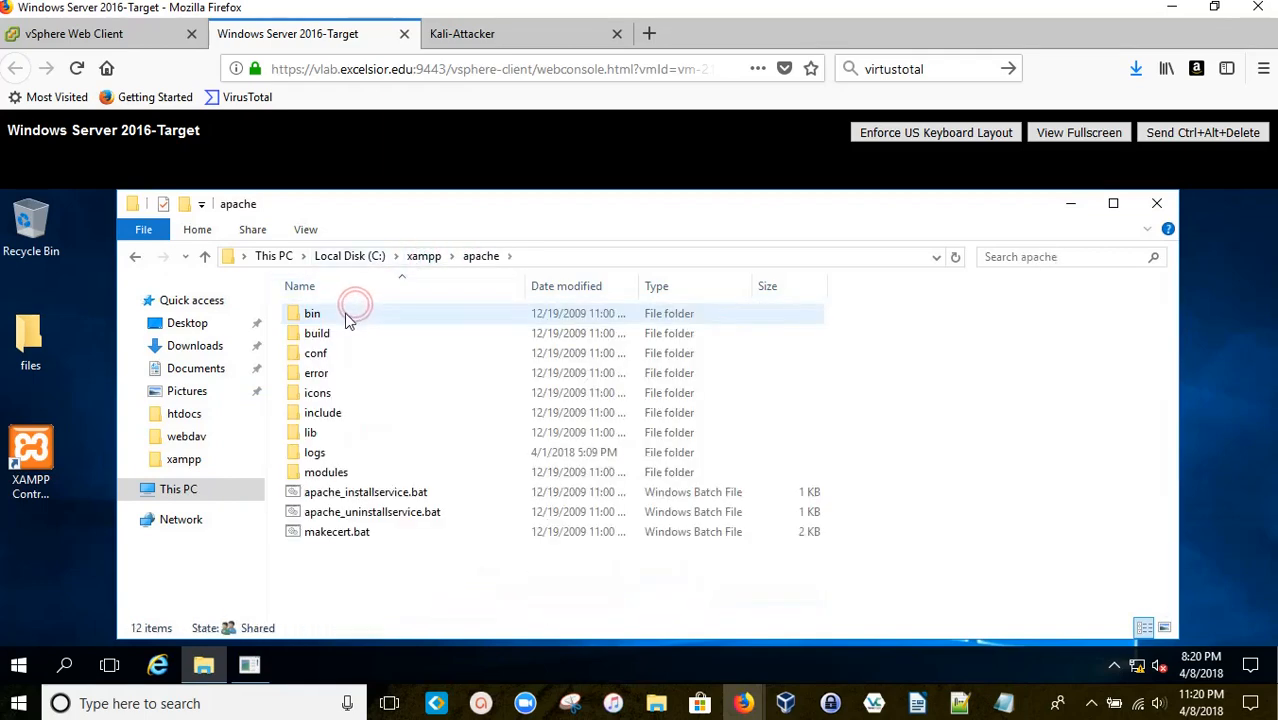
double_click(347, 316)
Step: Show the bin folder as Extra large icons, then go back to apache
right_click(950, 341)
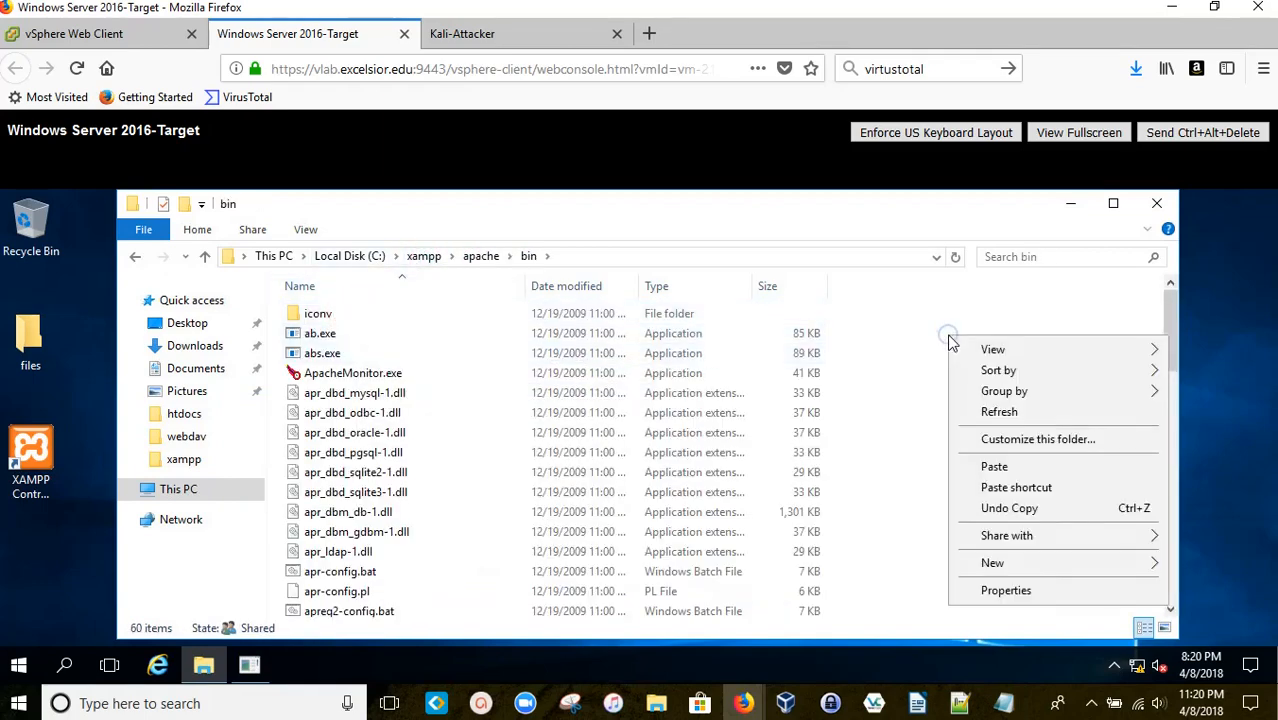
mouse_move(965, 350)
left_click(836, 350)
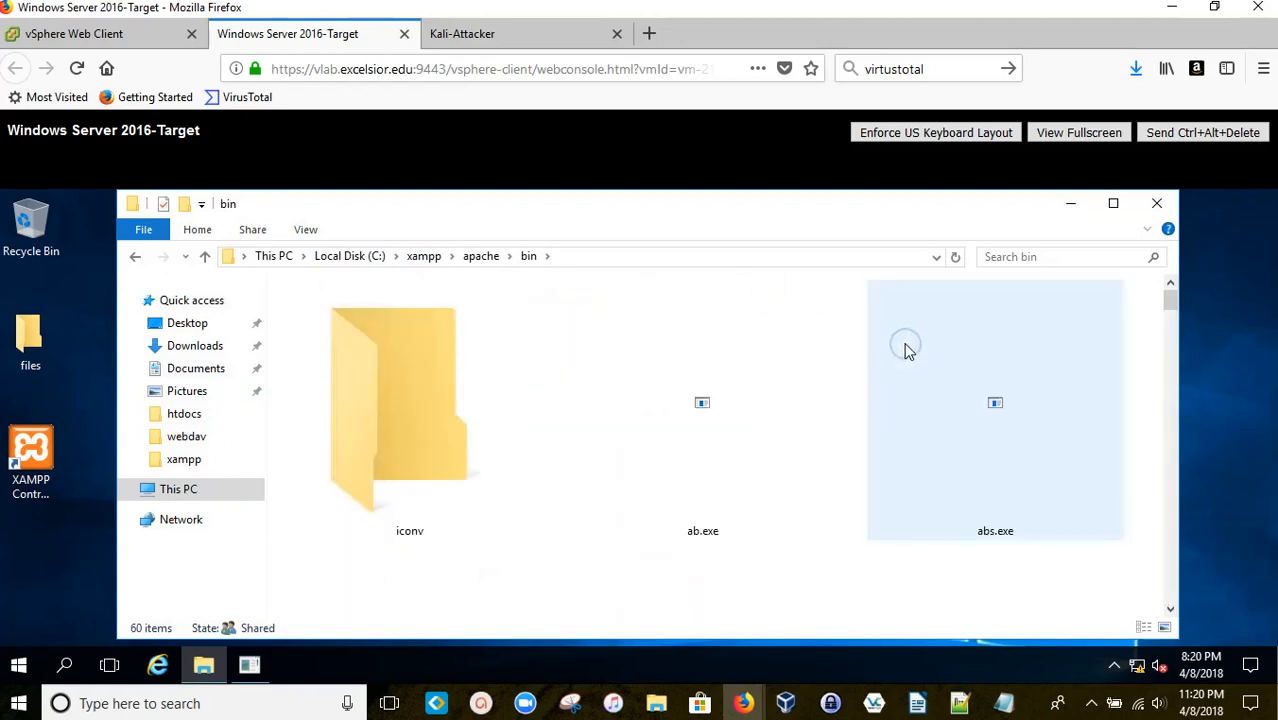
left_click(134, 257)
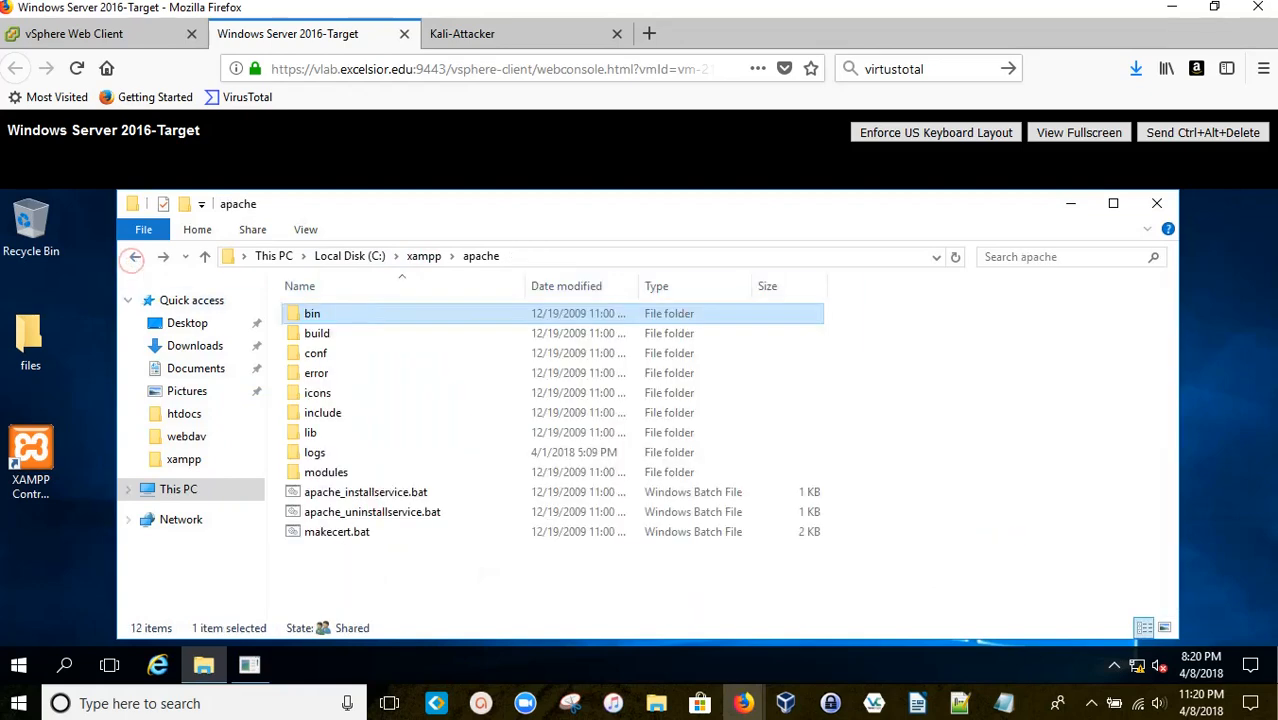
Step: Dismiss the stray browser and folder menus, then open the bin folder
right_click(986, 344)
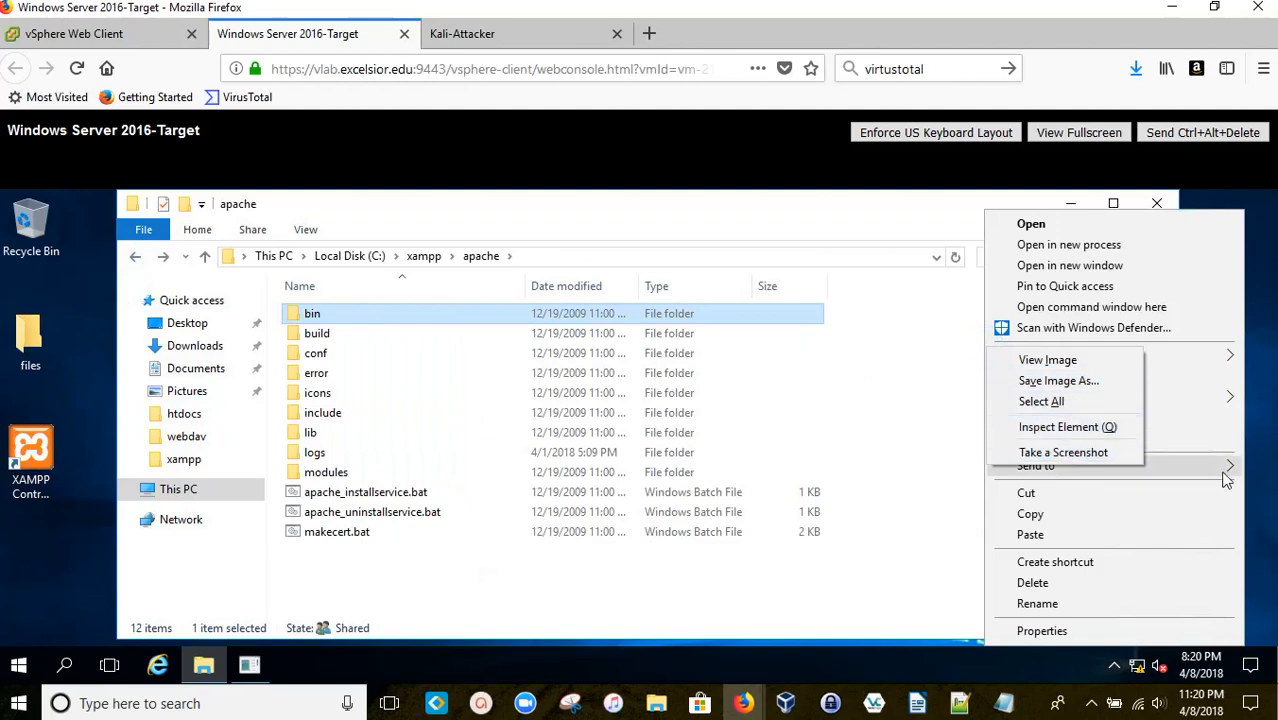
left_click(1104, 361)
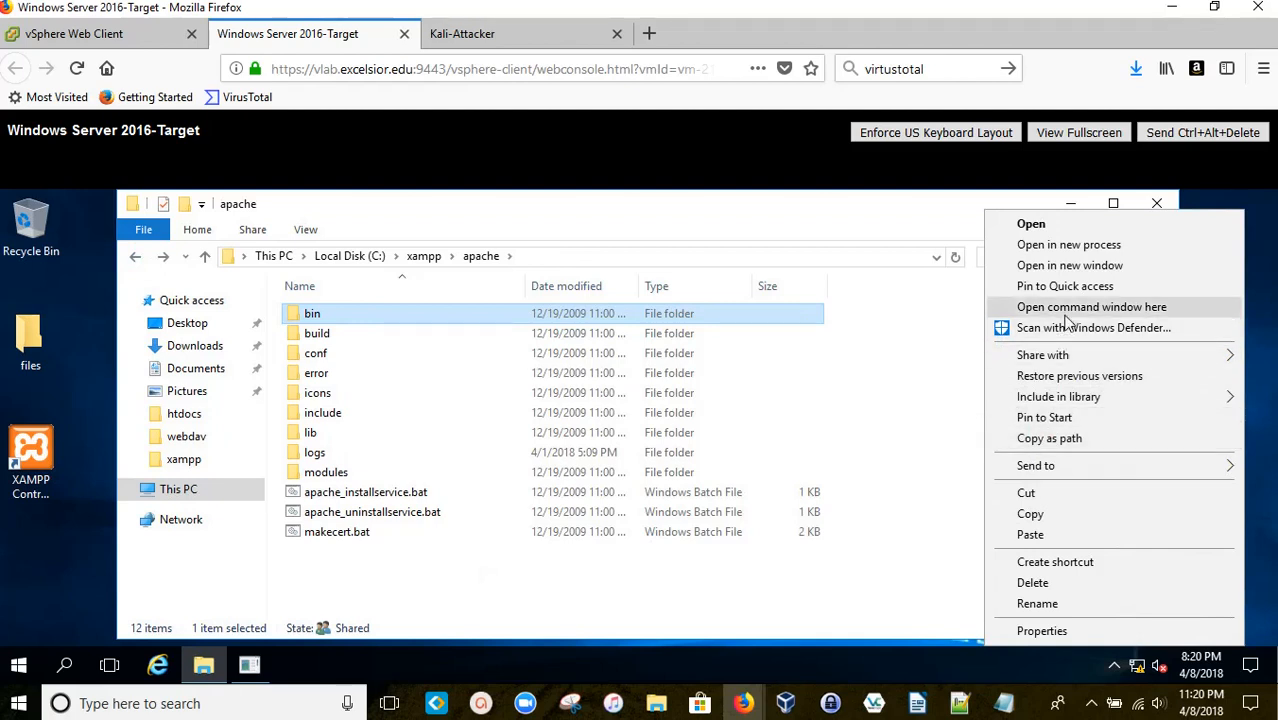
left_click(921, 328)
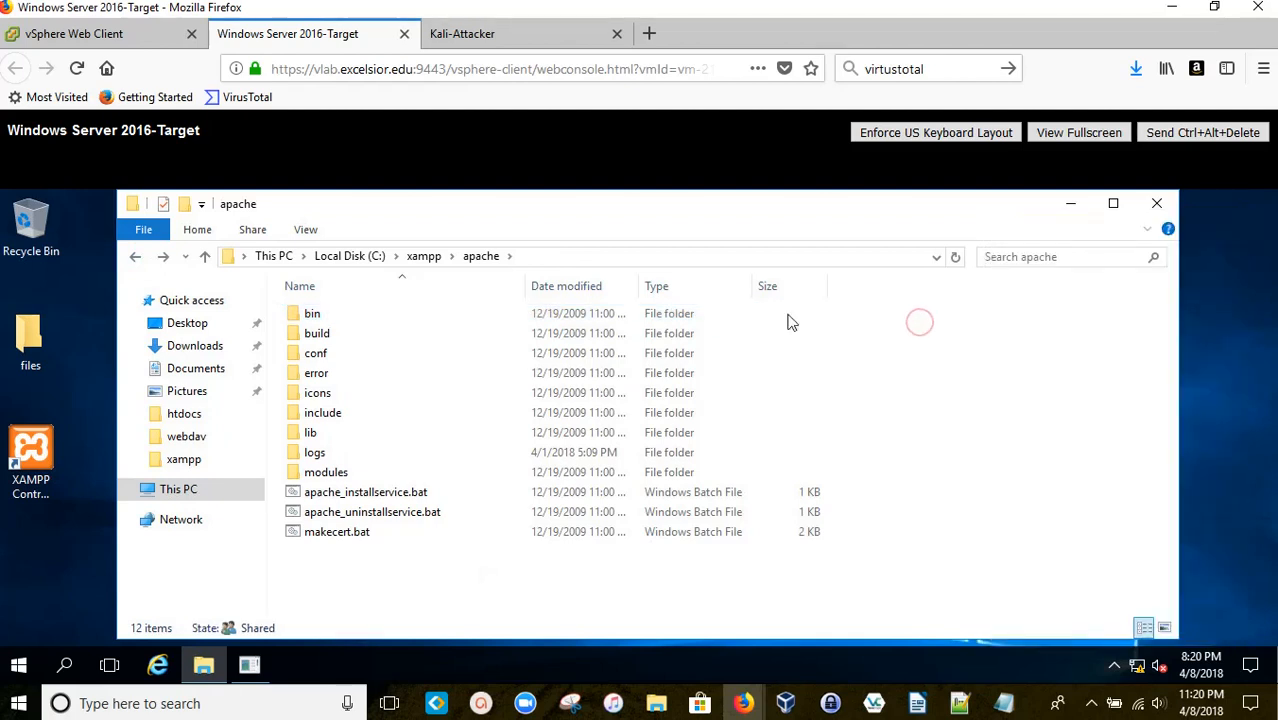
double_click(318, 314)
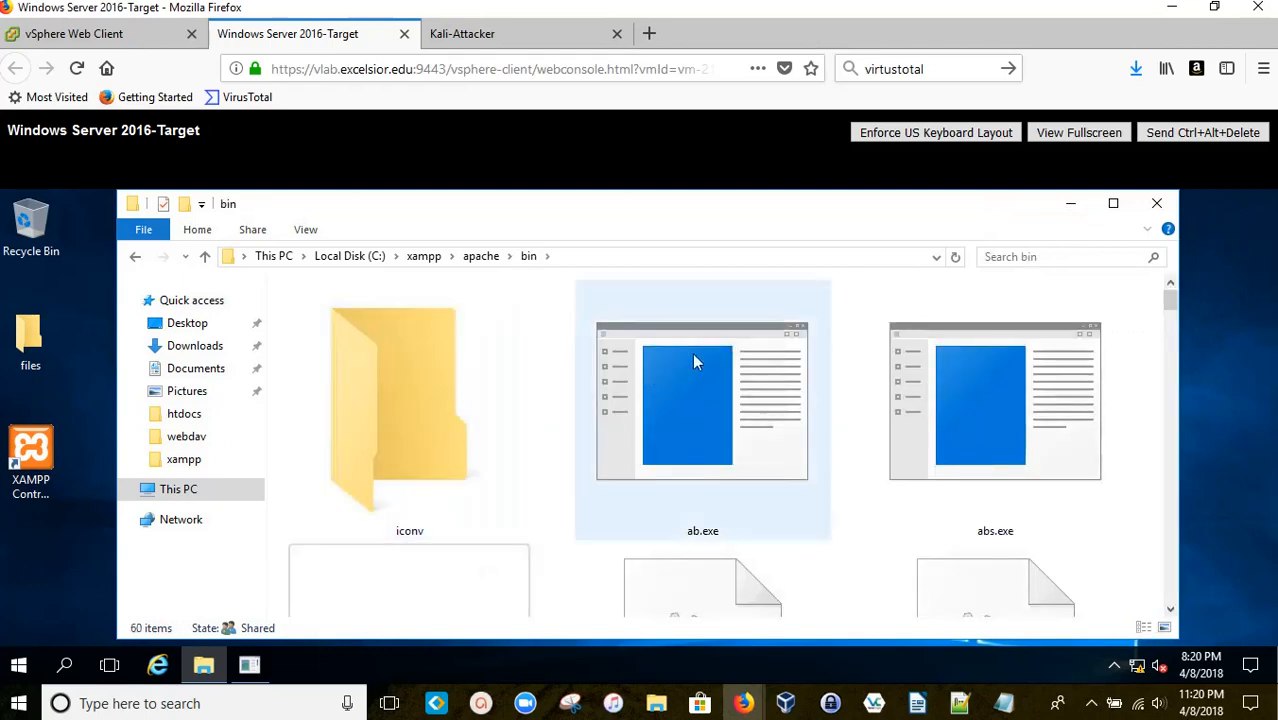
Step: Check bin's background menu and Shift+right-click menu for 'Open command window here'
right_click(1130, 300)
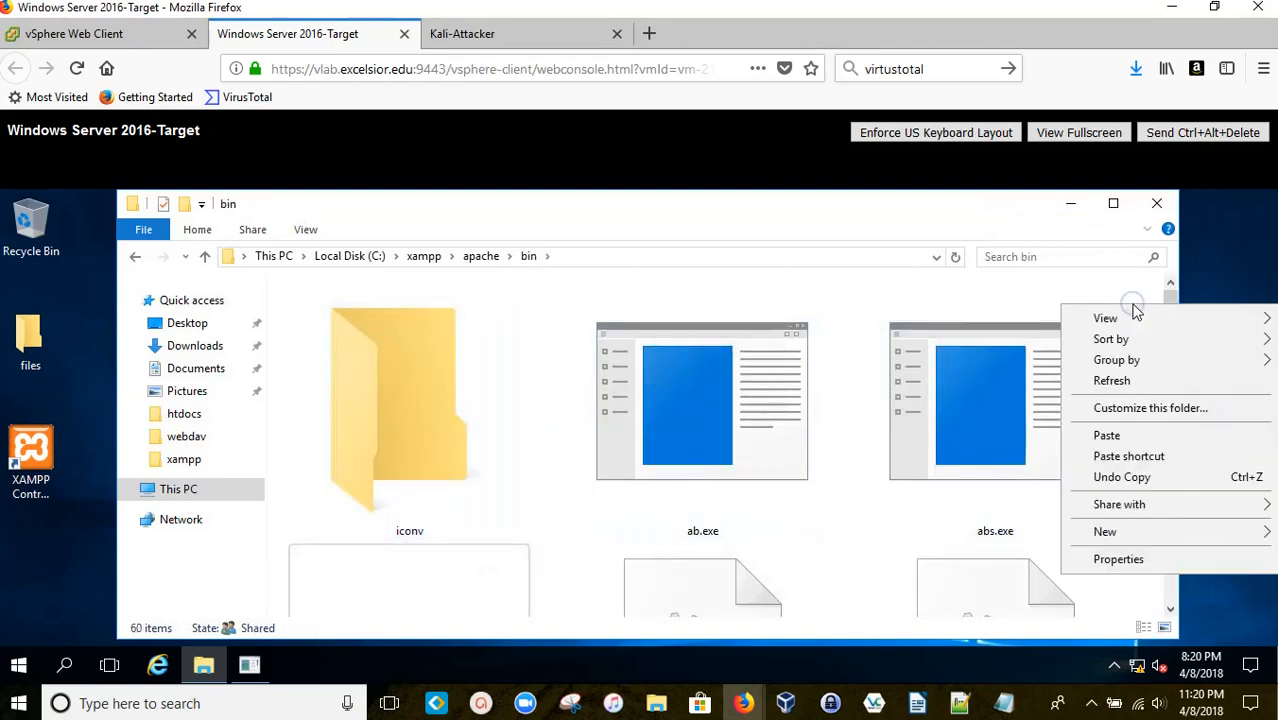
right_click(1127, 288)
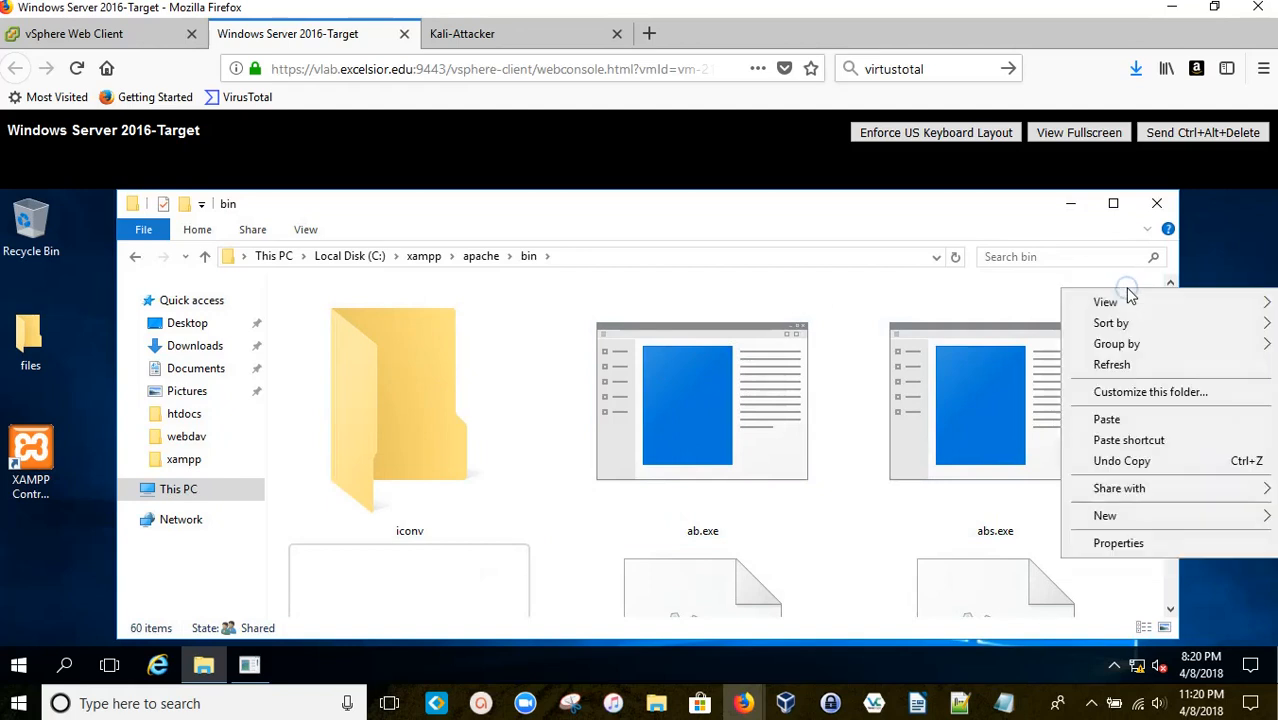
left_click(1128, 287)
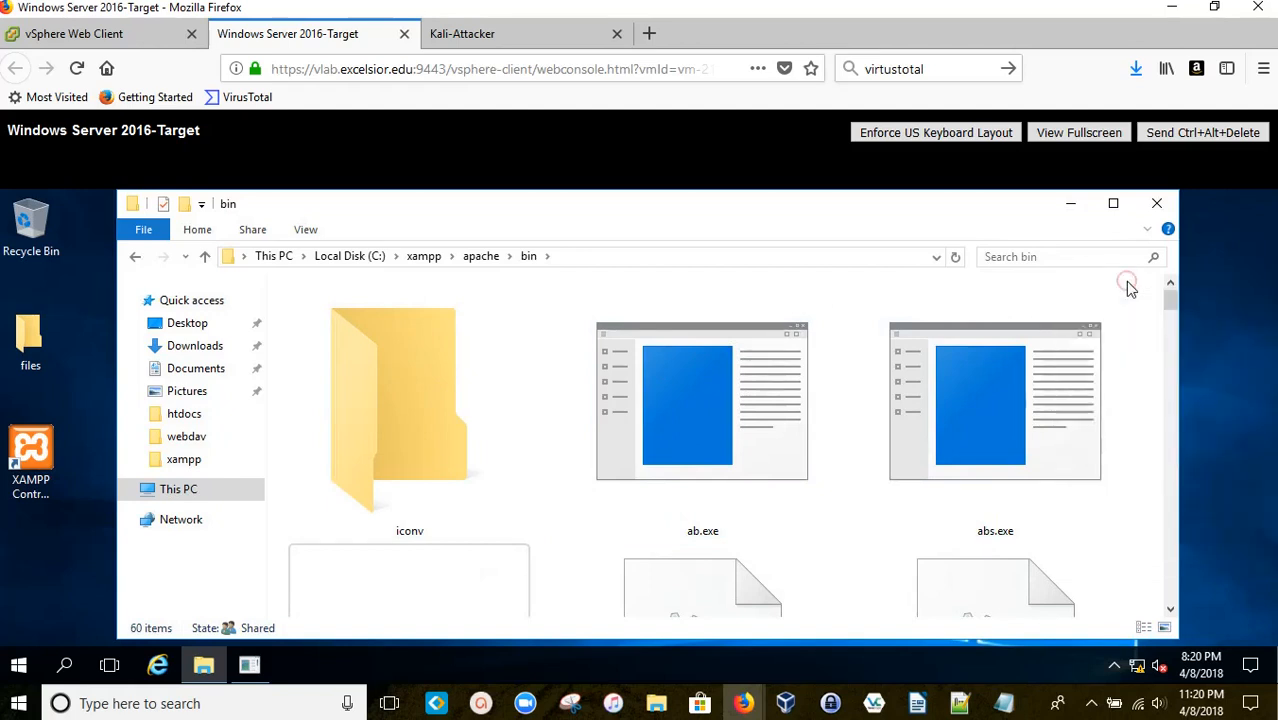
right_click(1129, 288, "shift")
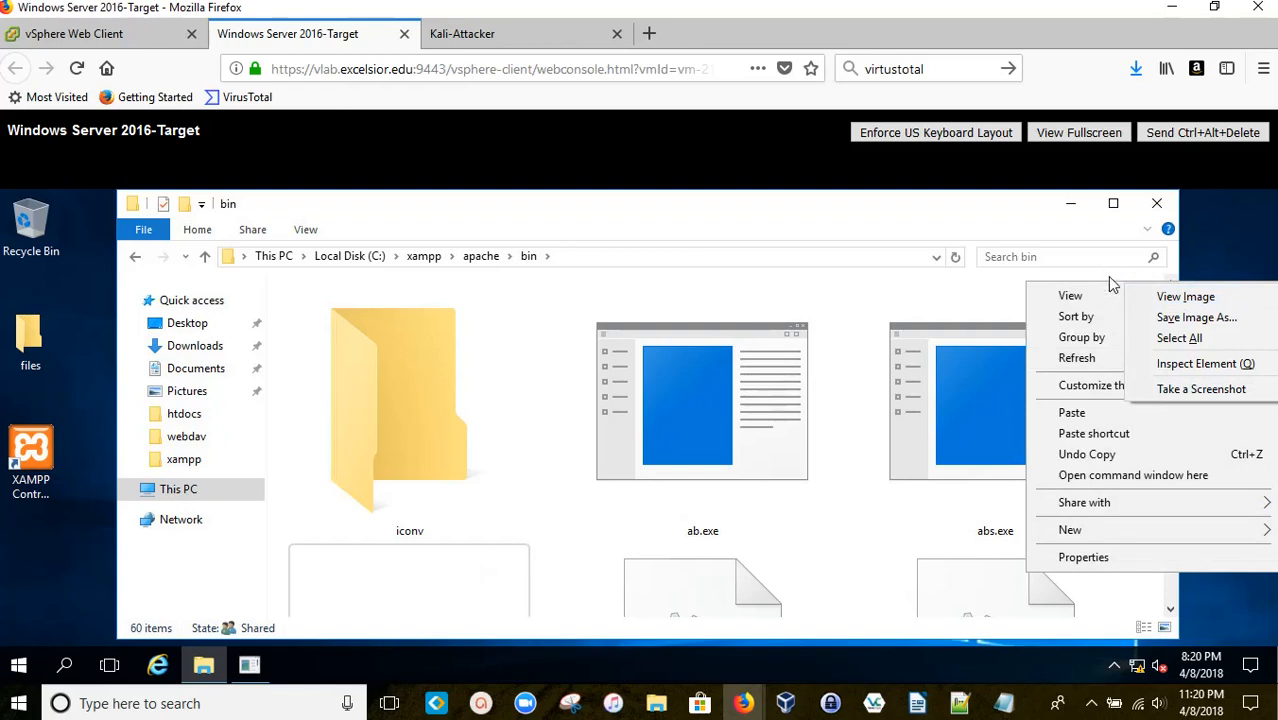
left_click(1110, 280)
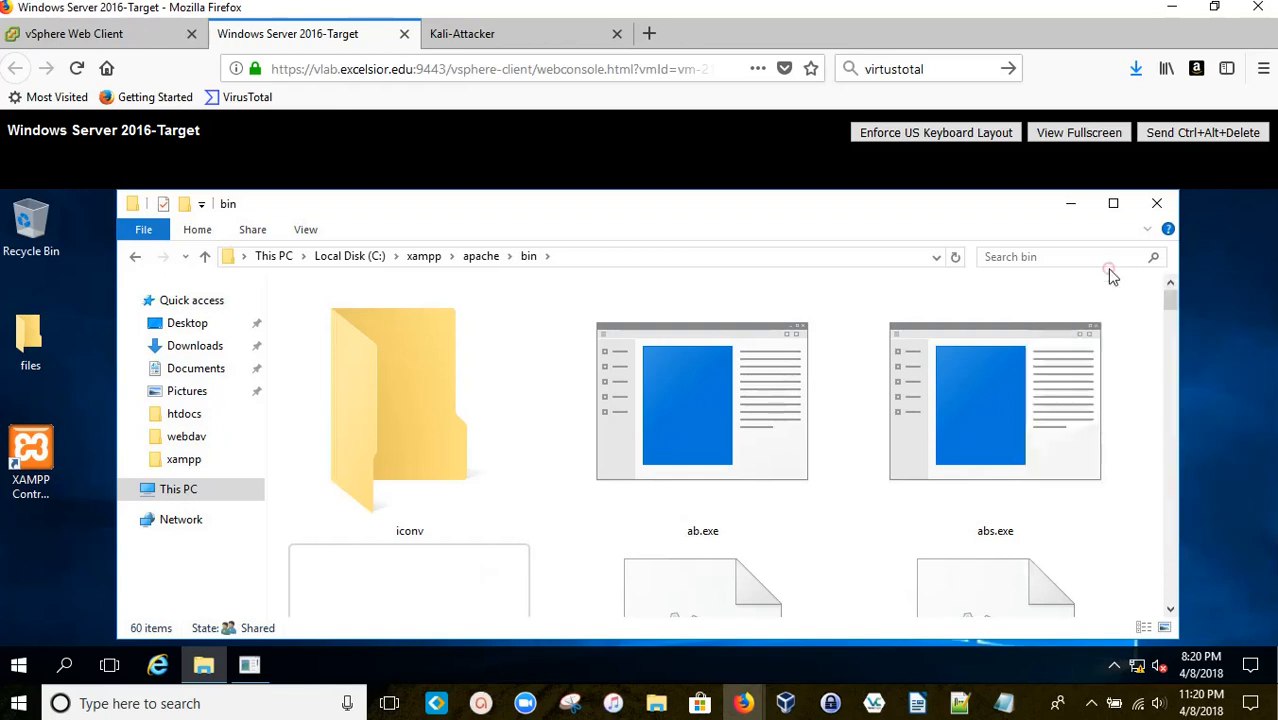
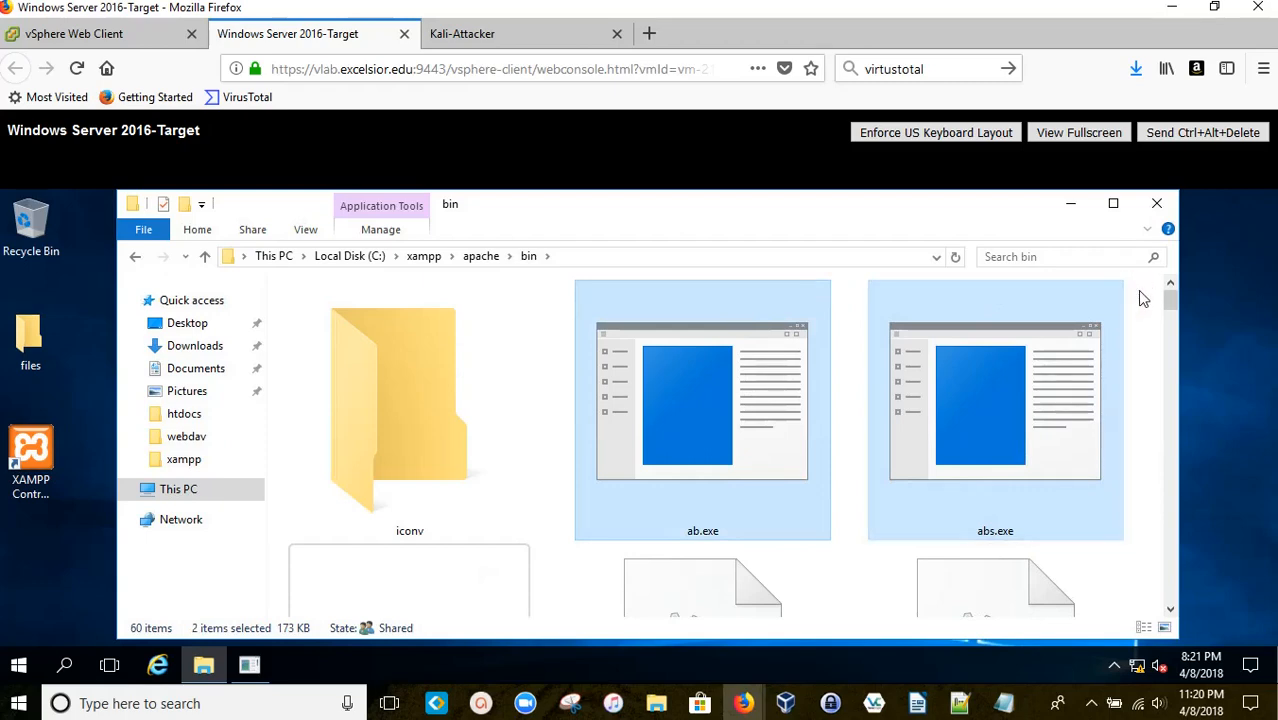
Step: Try the context menu of the selected exe files, clearing overlapping browser menus, without choosing anything
right_click(1143, 298)
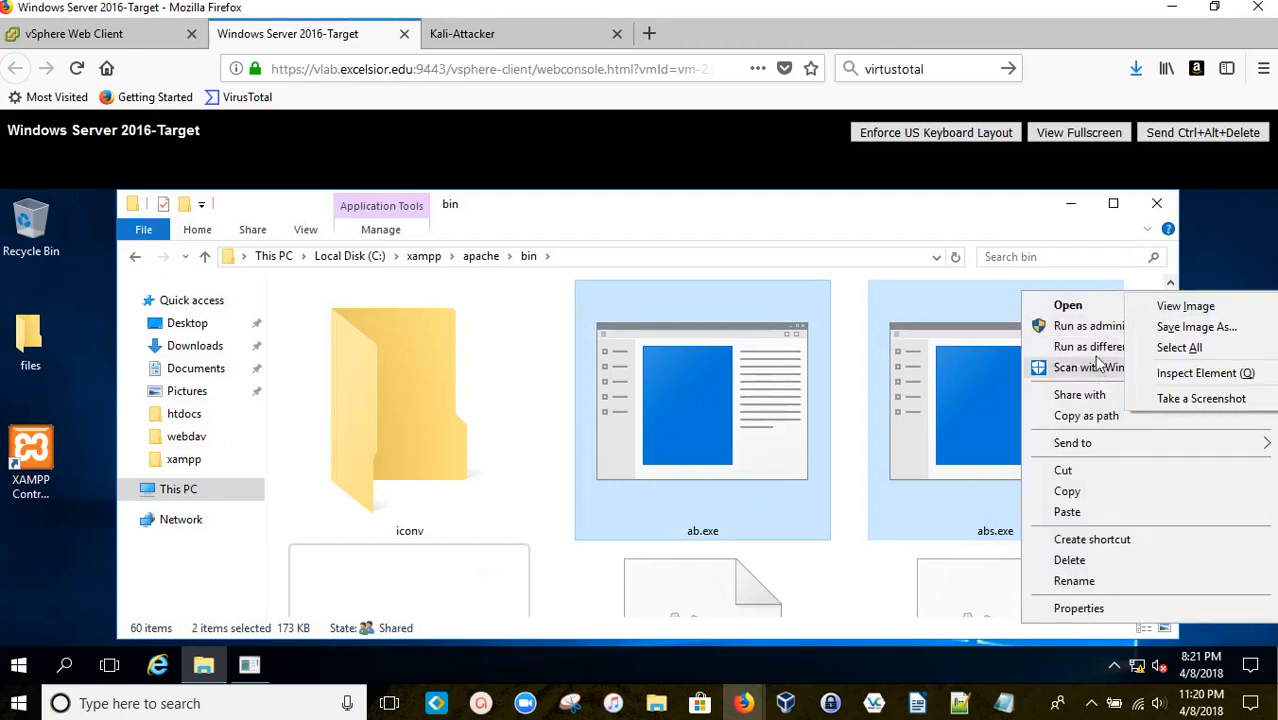
left_click(1141, 278)
left_click(1143, 278)
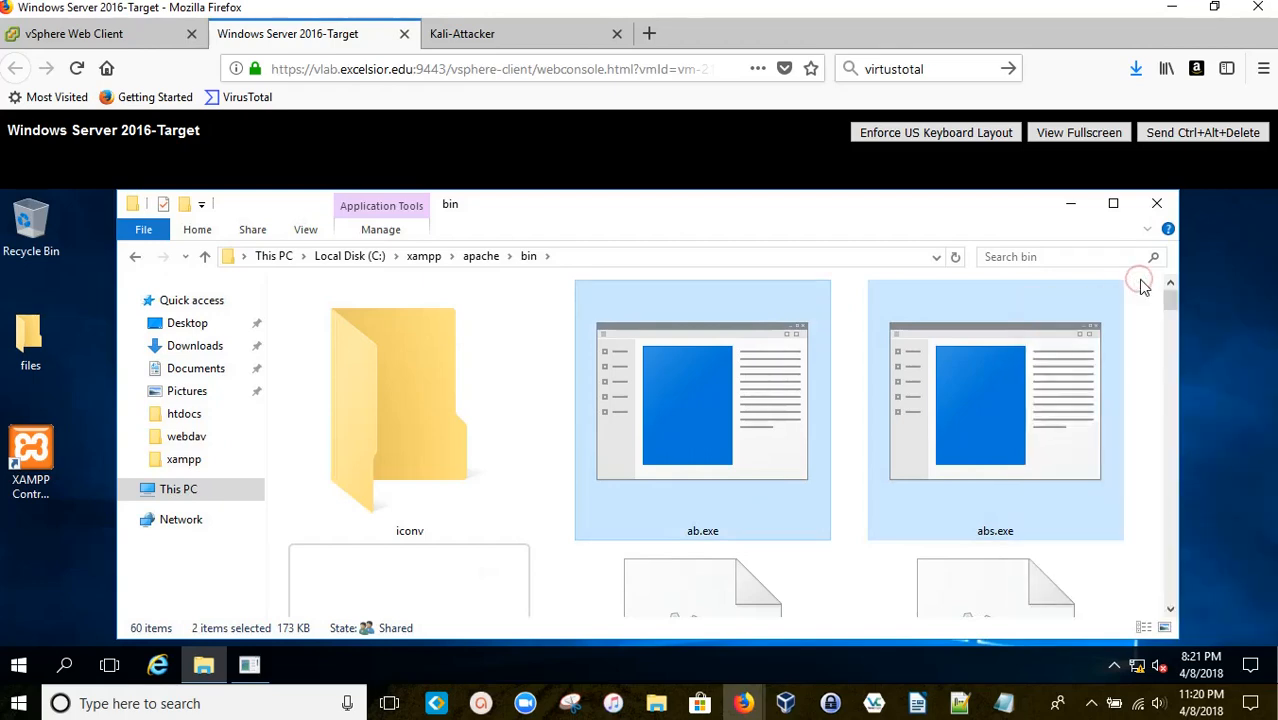
right_click(1143, 290)
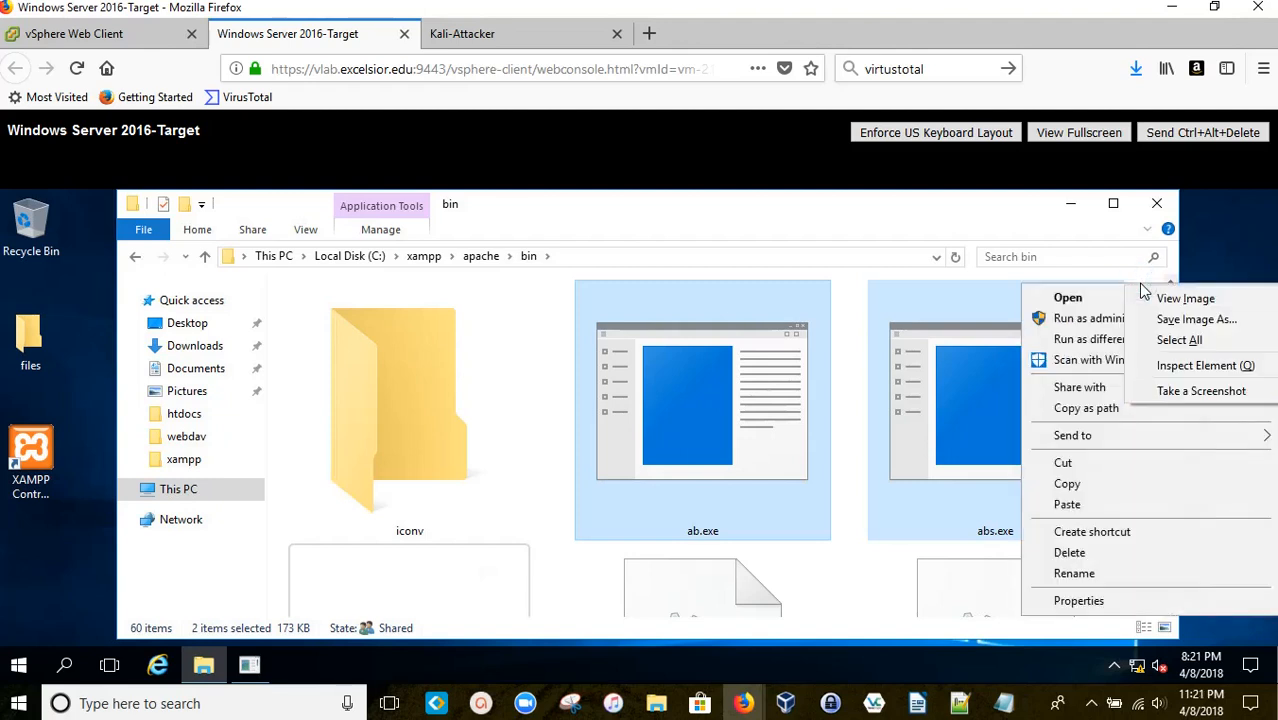
left_click(1142, 287)
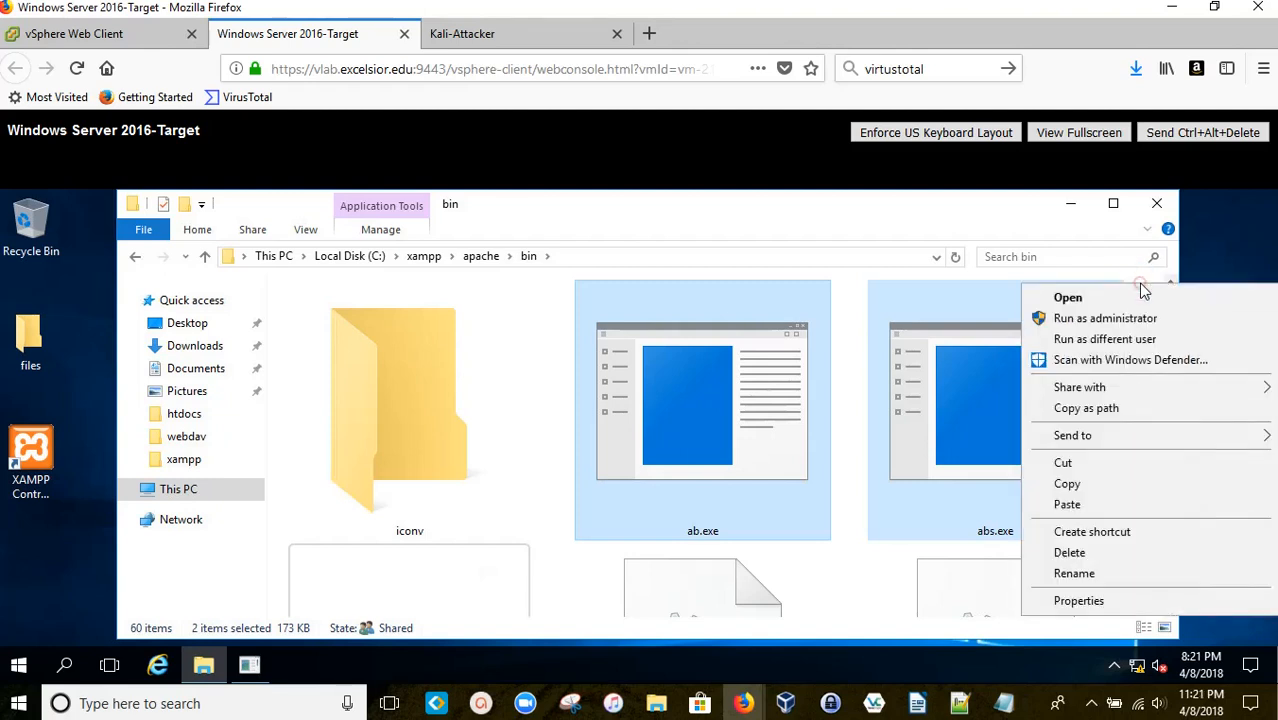
left_click(1144, 287)
right_click(1141, 280)
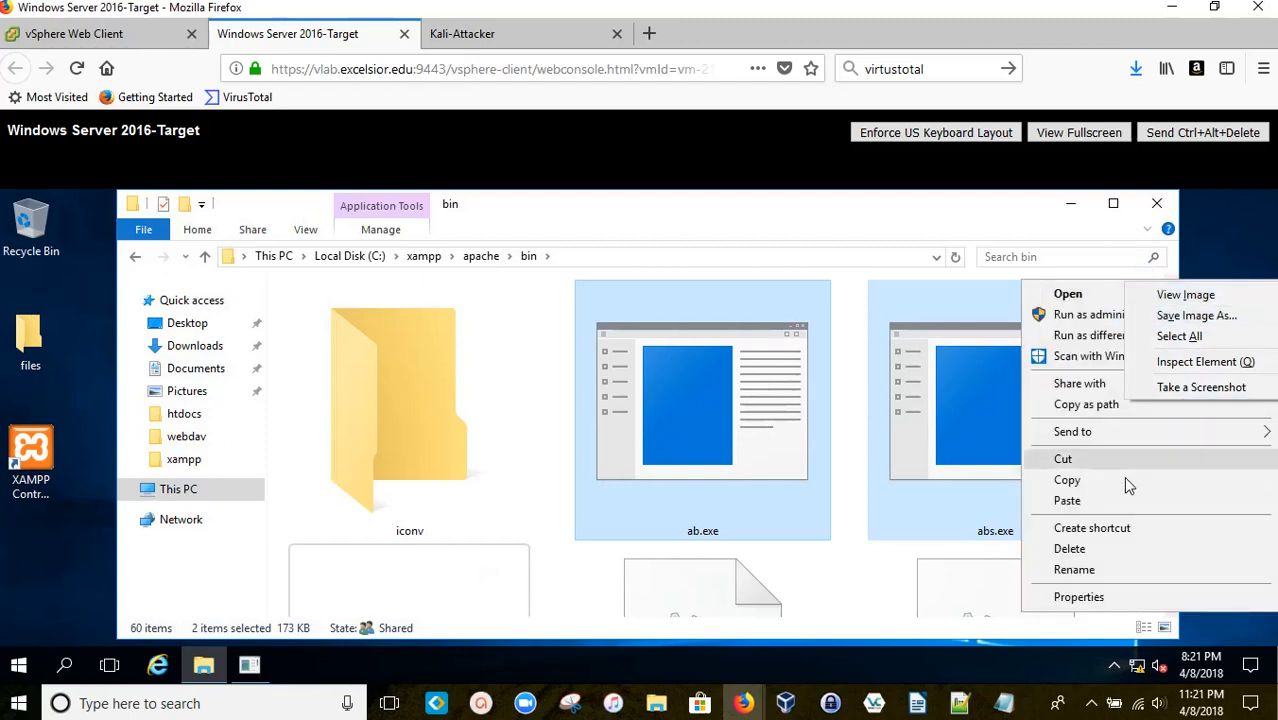
left_click(1165, 281)
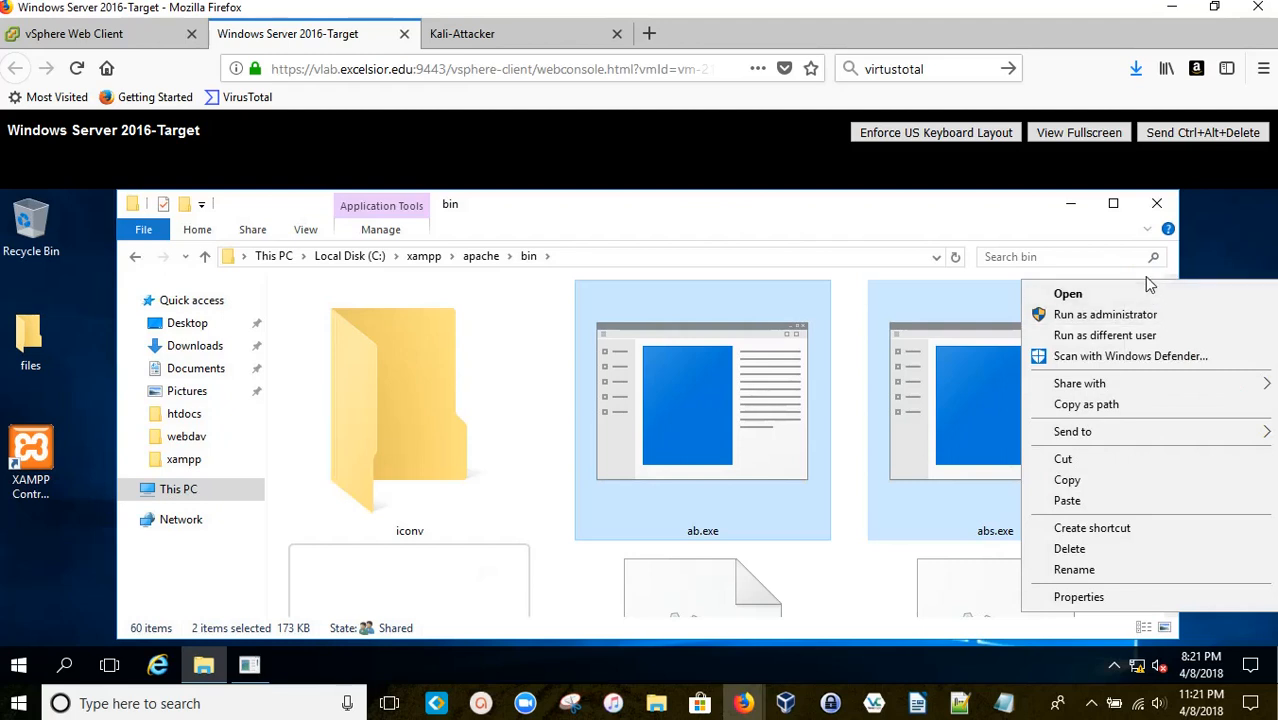
left_click(1143, 268)
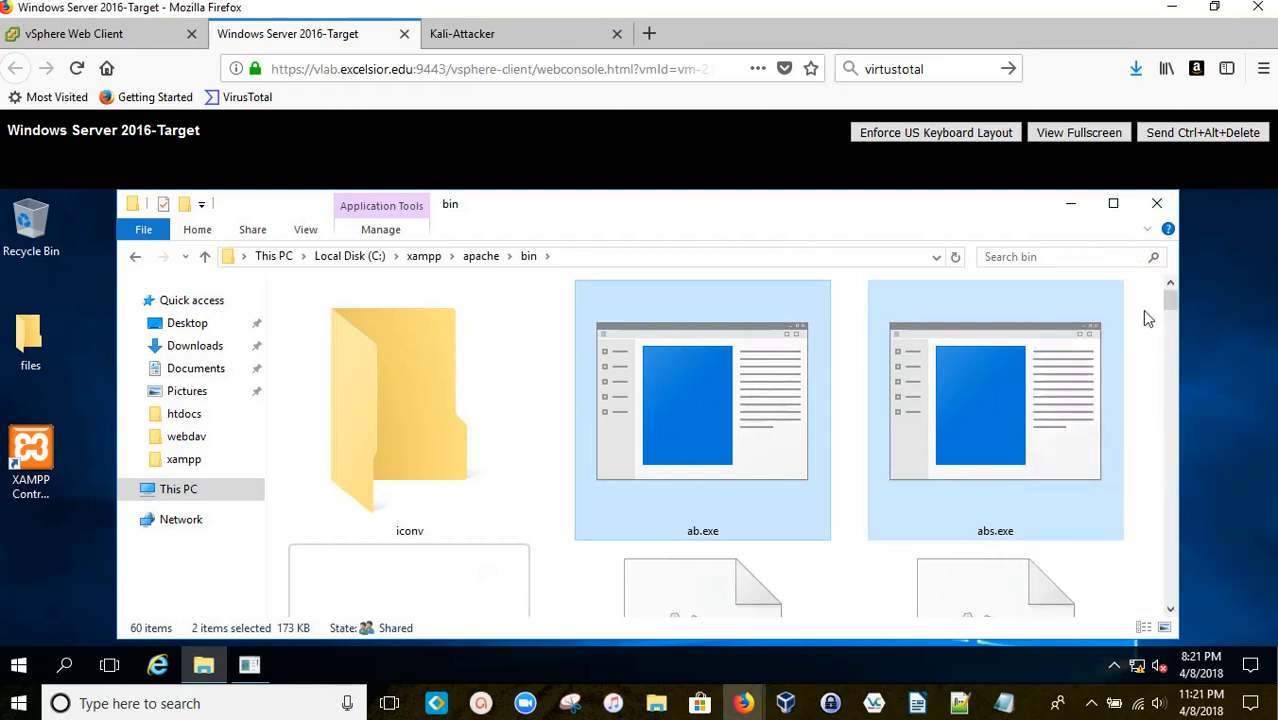
right_click(1146, 316)
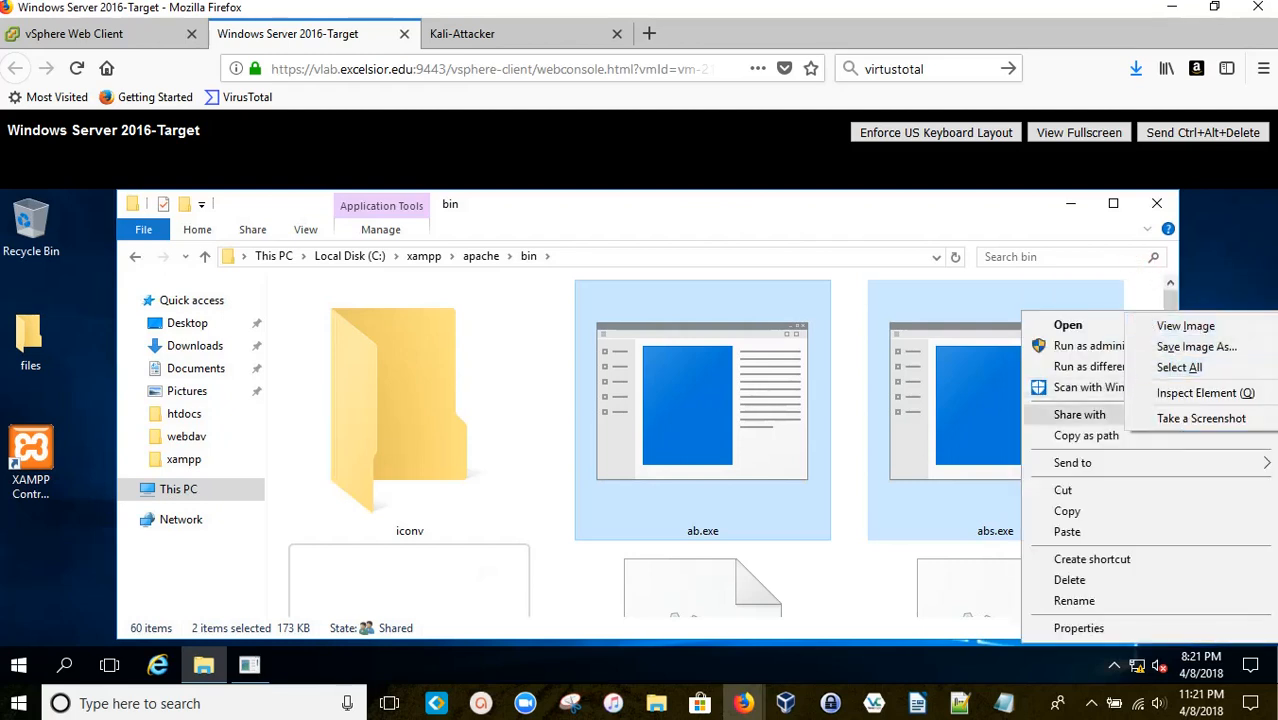
left_click(1140, 293)
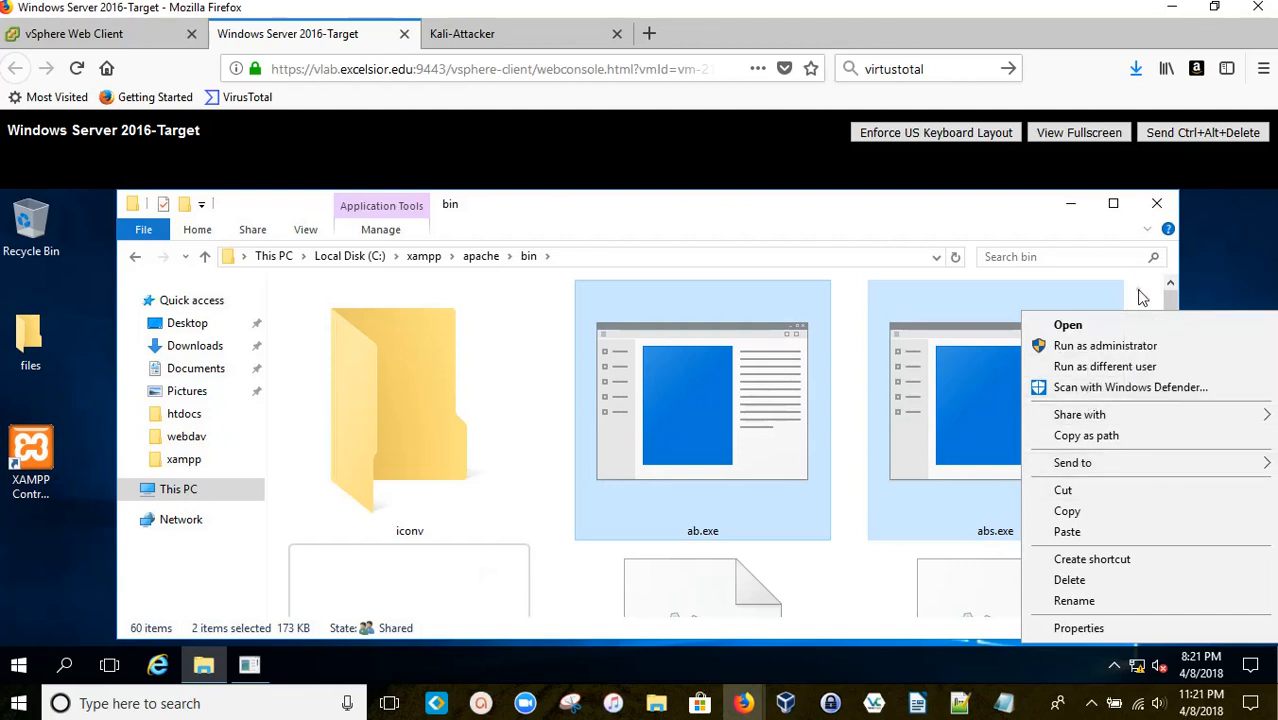
right_click(1138, 293)
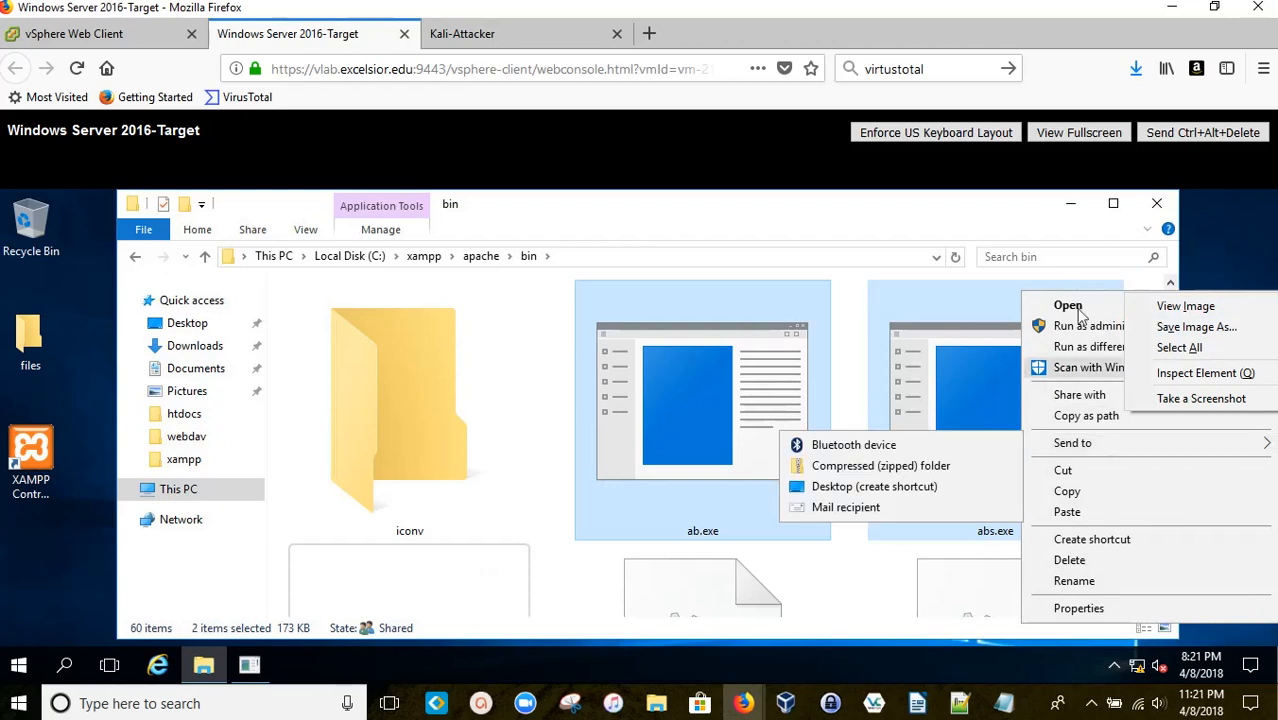
left_click(1138, 281)
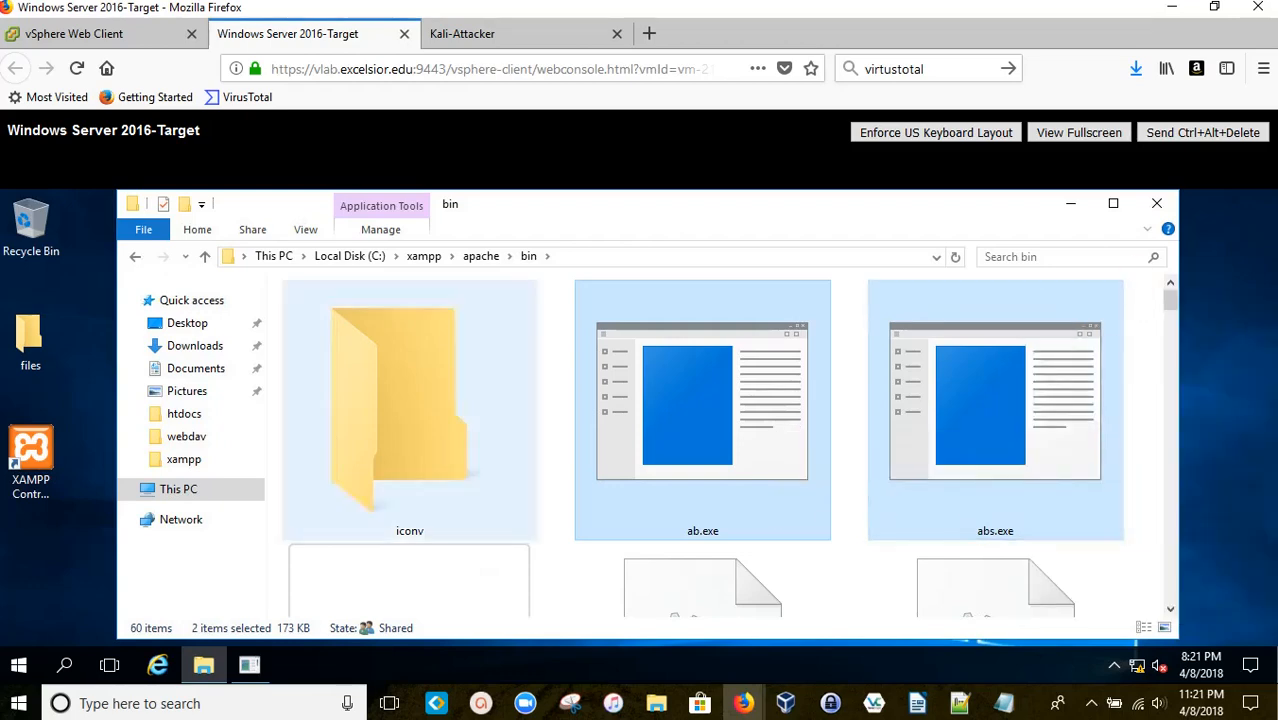
Step: Back in the apache folder, choose 'Open command window here' on the bin folder
left_click(135, 257)
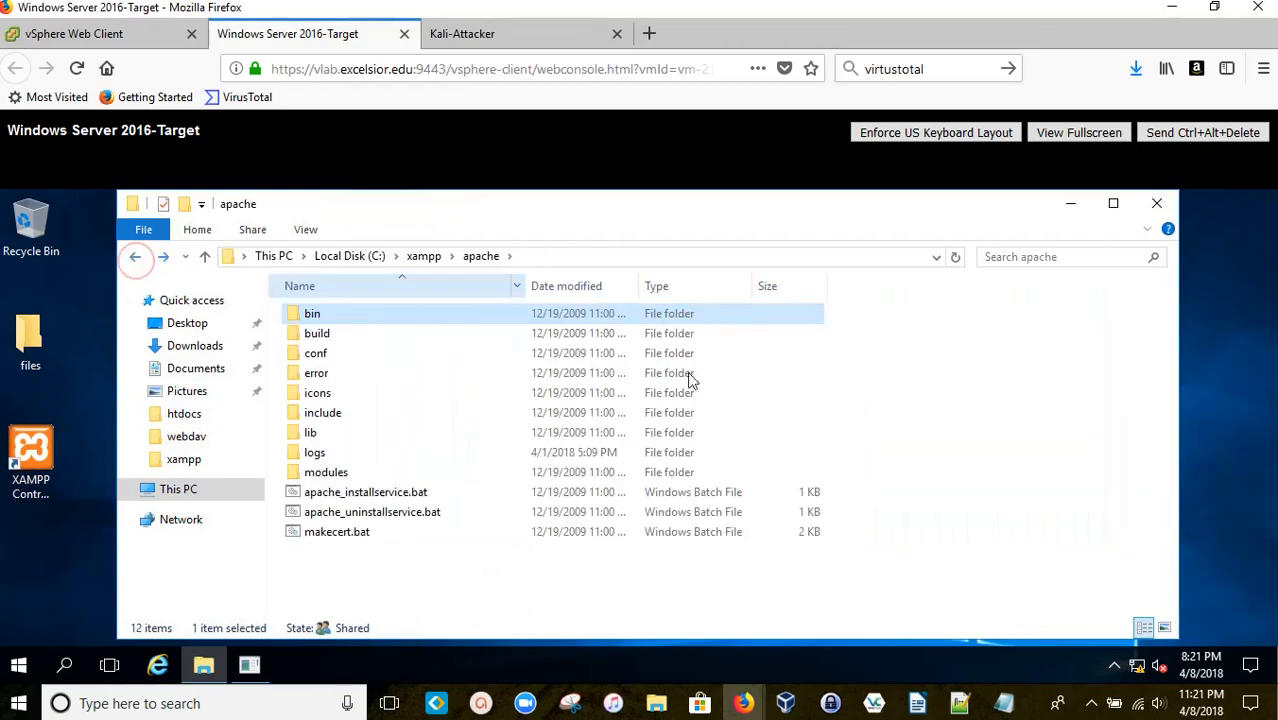
right_click(1004, 388)
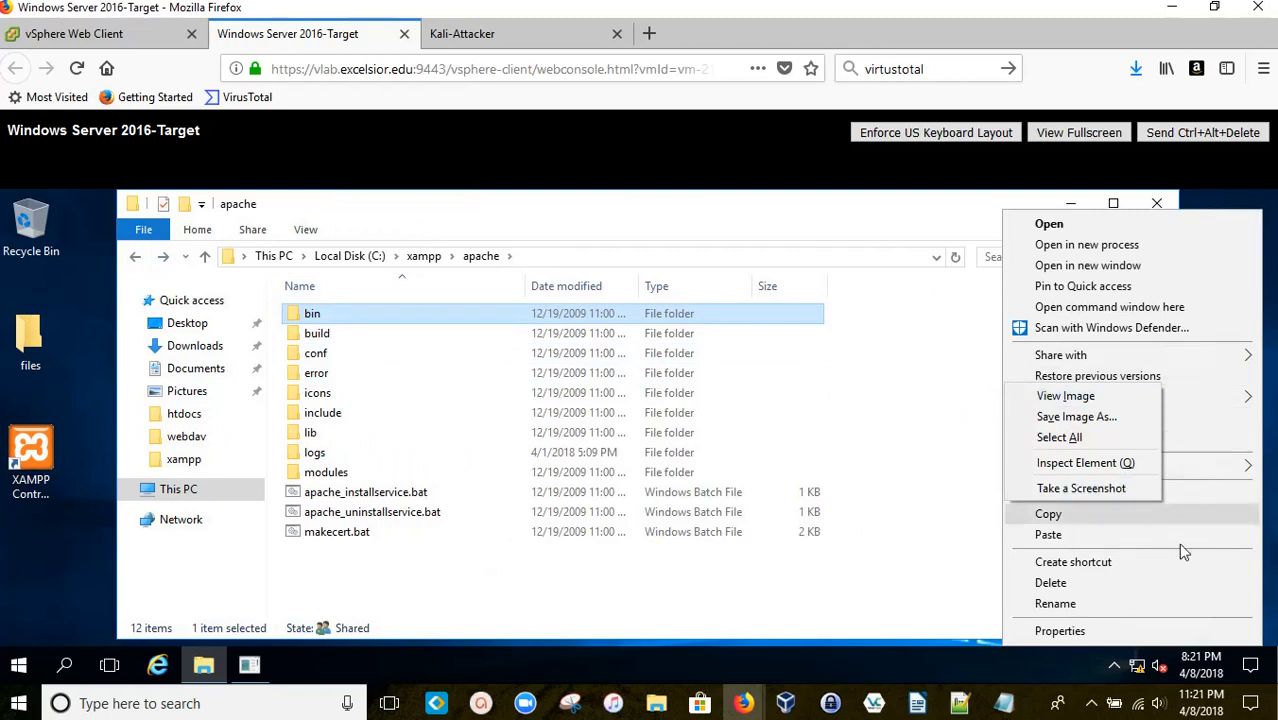
left_click(934, 330)
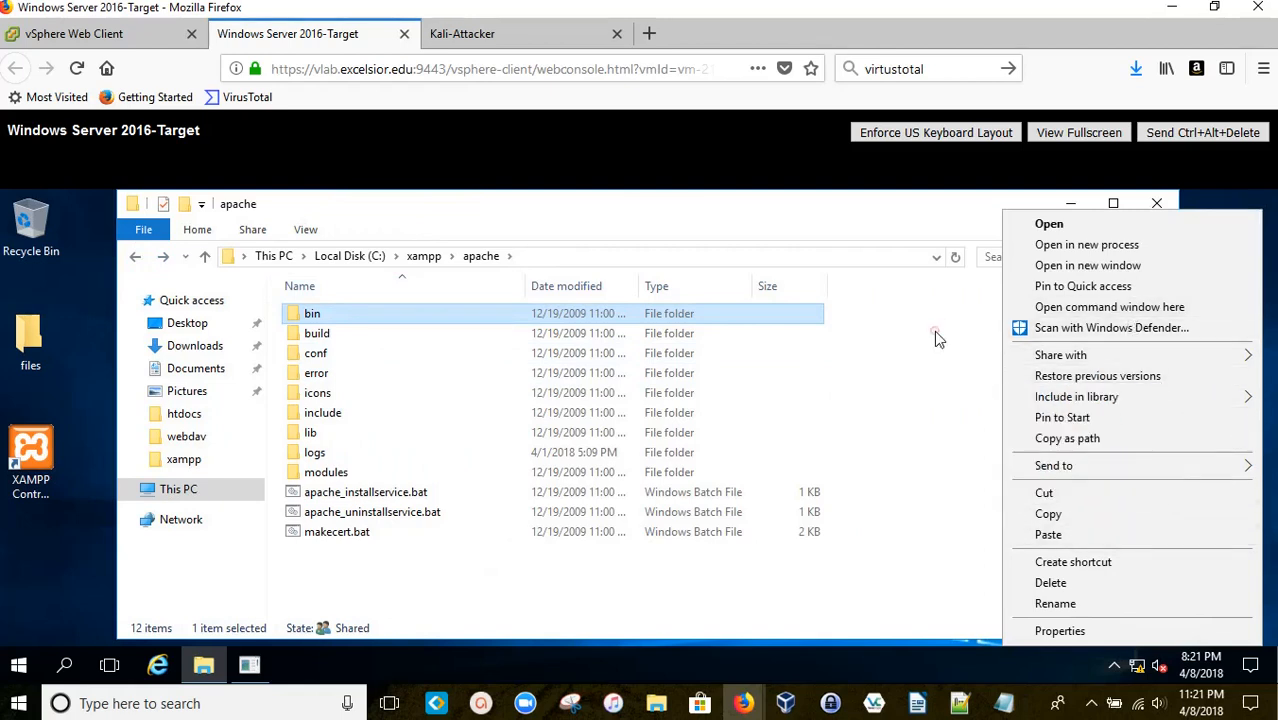
right_click(953, 315)
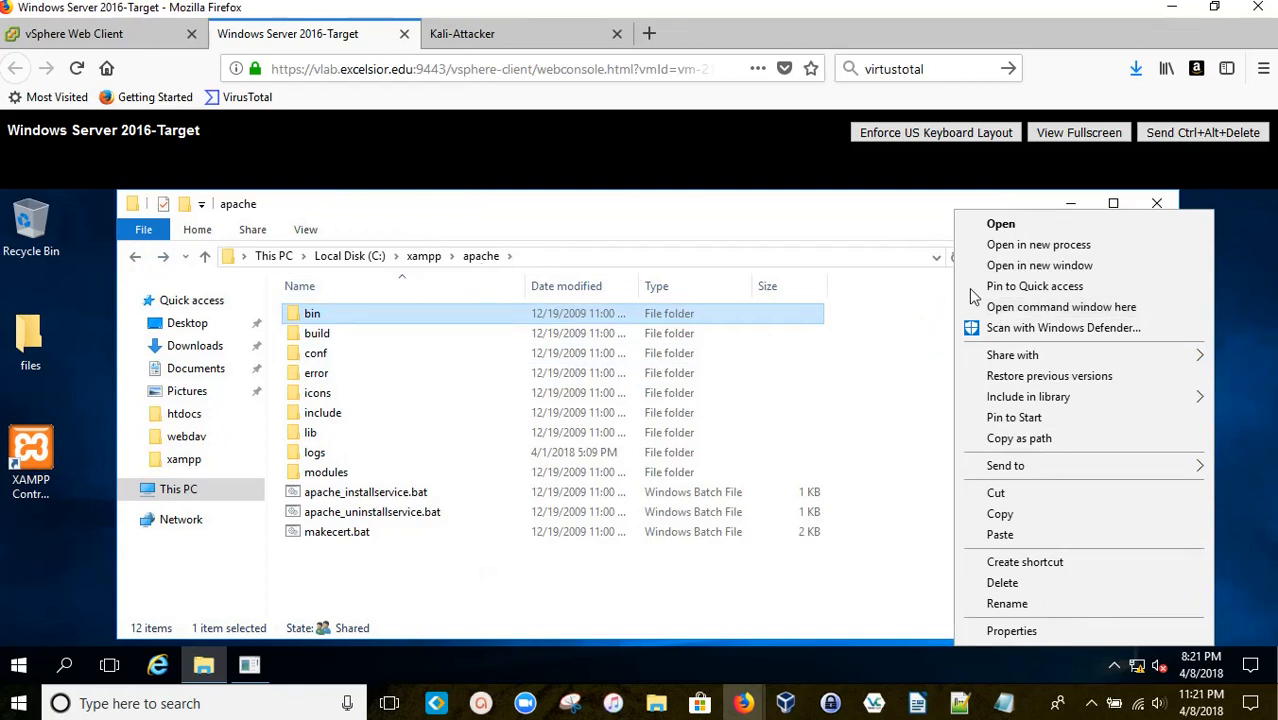
left_click(986, 306)
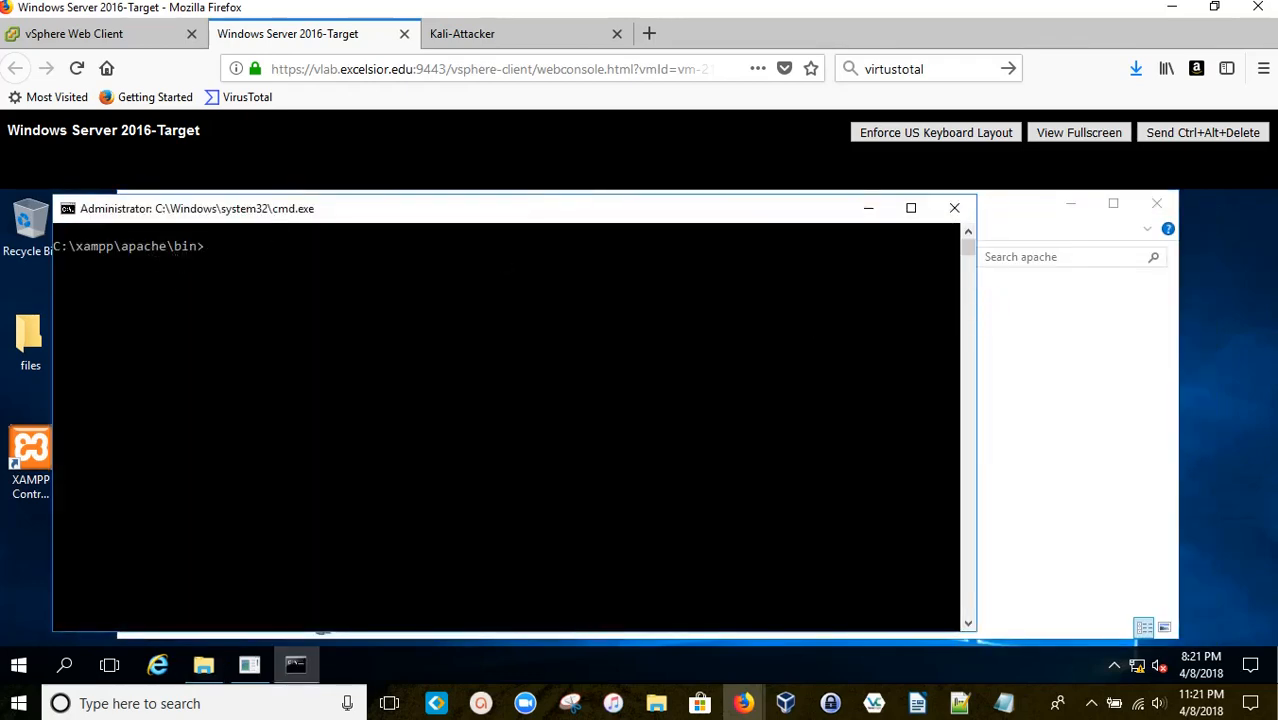
Step: Drag the cmd.exe window to the centre of the console, nudging it slightly down-right
left_click_drag(282, 214, 424, 240)
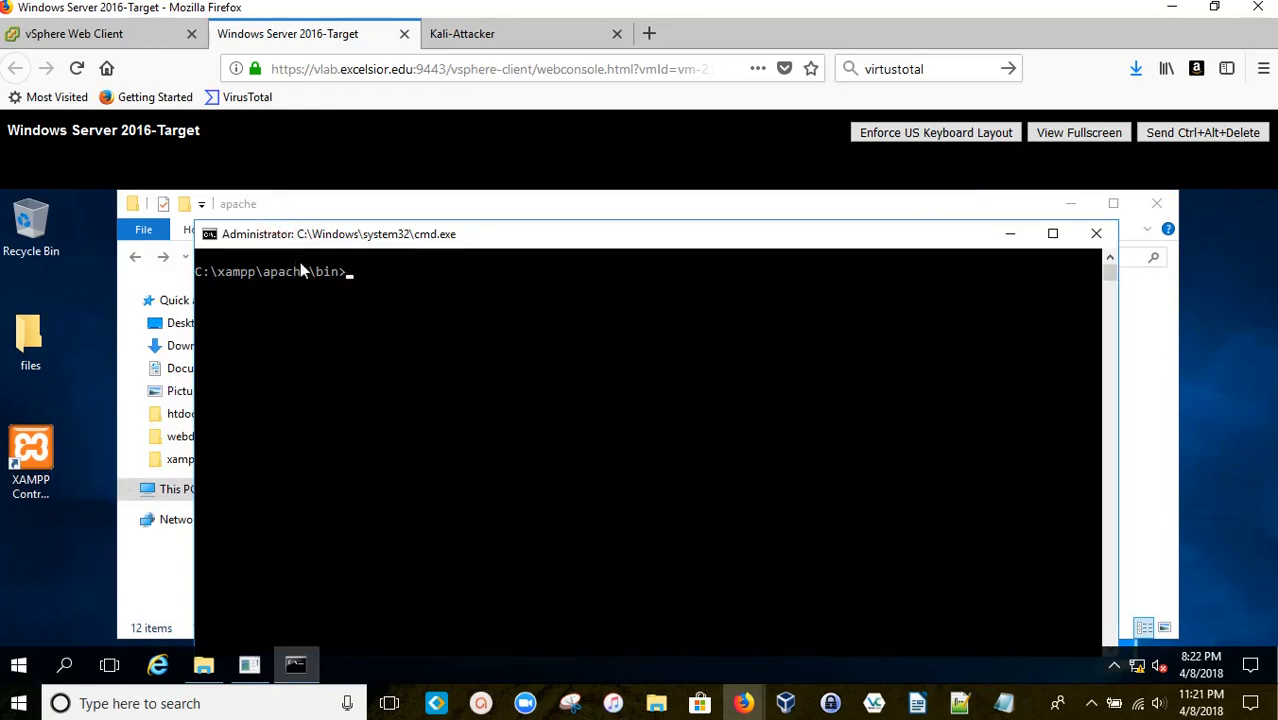
left_click_drag(527, 242, 540, 275)
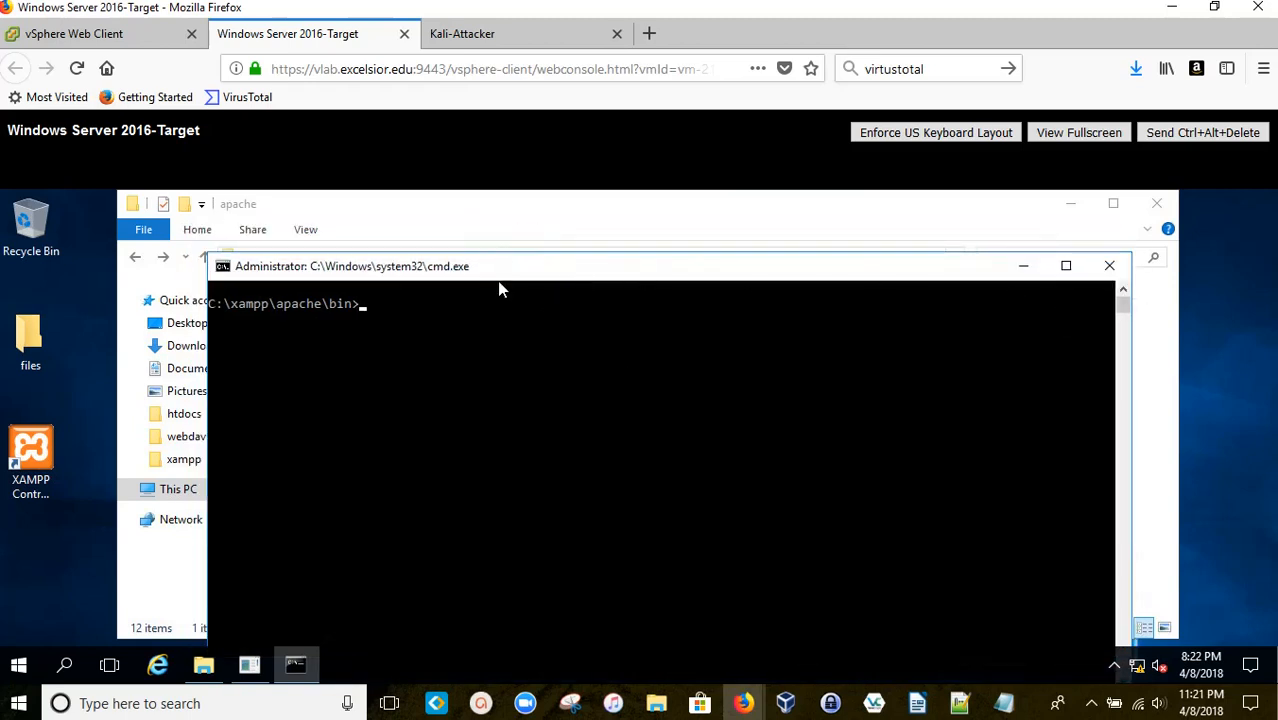
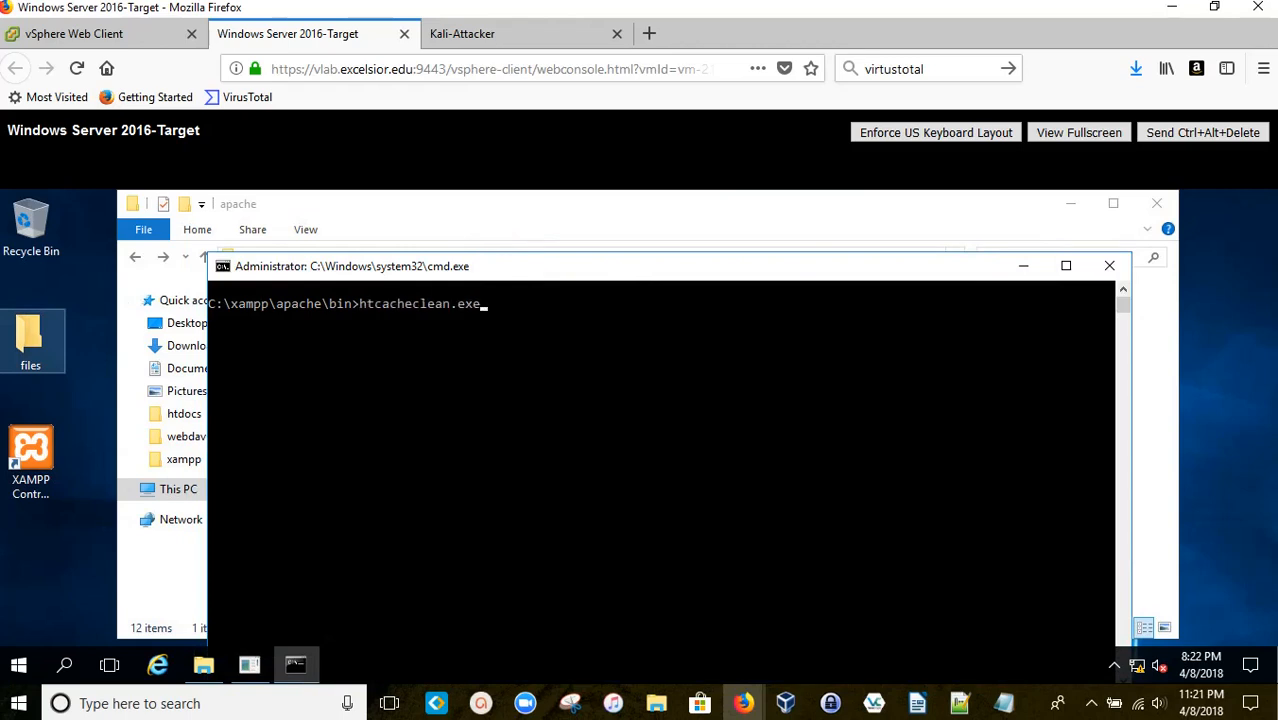
Step: Backspace over the unrun htcacheclean.exe command at the C:\xampp\apache\bin prompt
key("BackSpace")
key("BackSpace")
key("BackSpace")
key("BackSpace")
key("BackSpace")
key("BackSpace")
key("BackSpace")
key("BackSpace")
key("BackSpace")
key("BackSpace")
key("BackSpace")
key("BackSpace")
key("BackSpace")
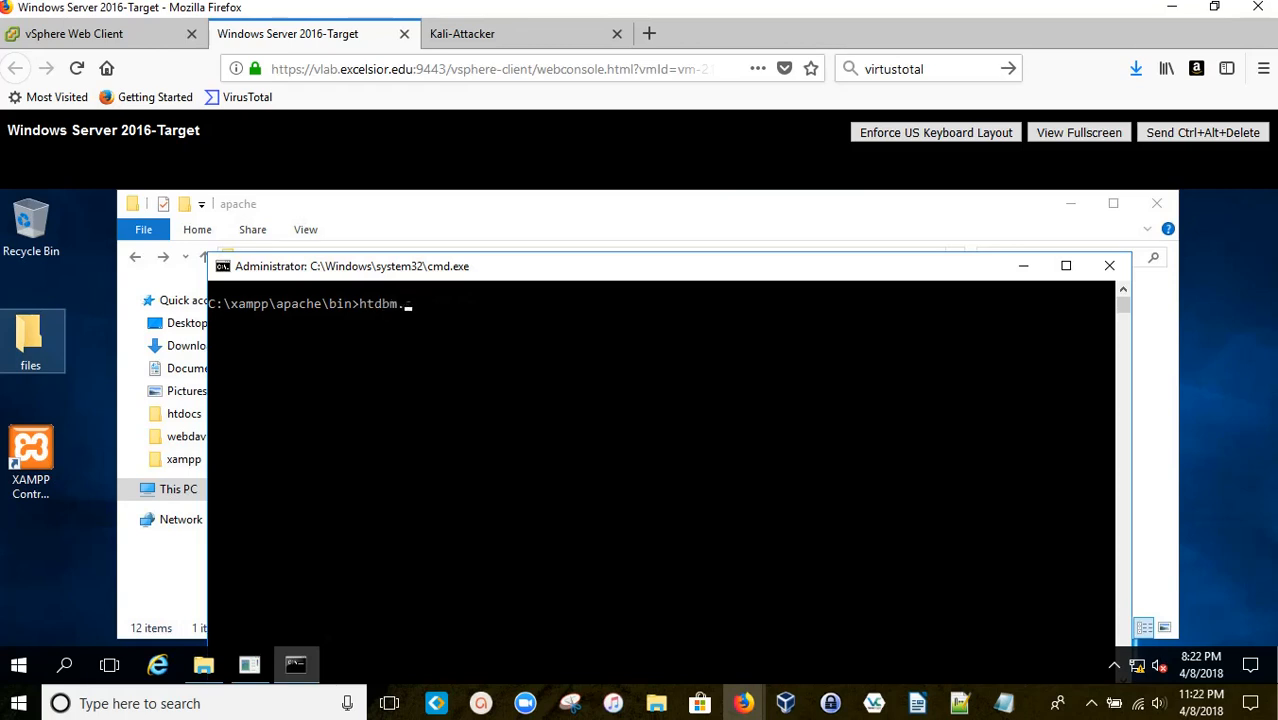
Step: Replace the wrongly completed htdbm name with htdigest.exe at the C:\xampp\apache\bin prompt
key("BackSpace")
type("ii")
key("BackSpace")
key("Tab")
Step: Give htdigest.exe the quoted password file "C:\xampp\security\webdav.htpasswd"
type("C:\\xampp\"")
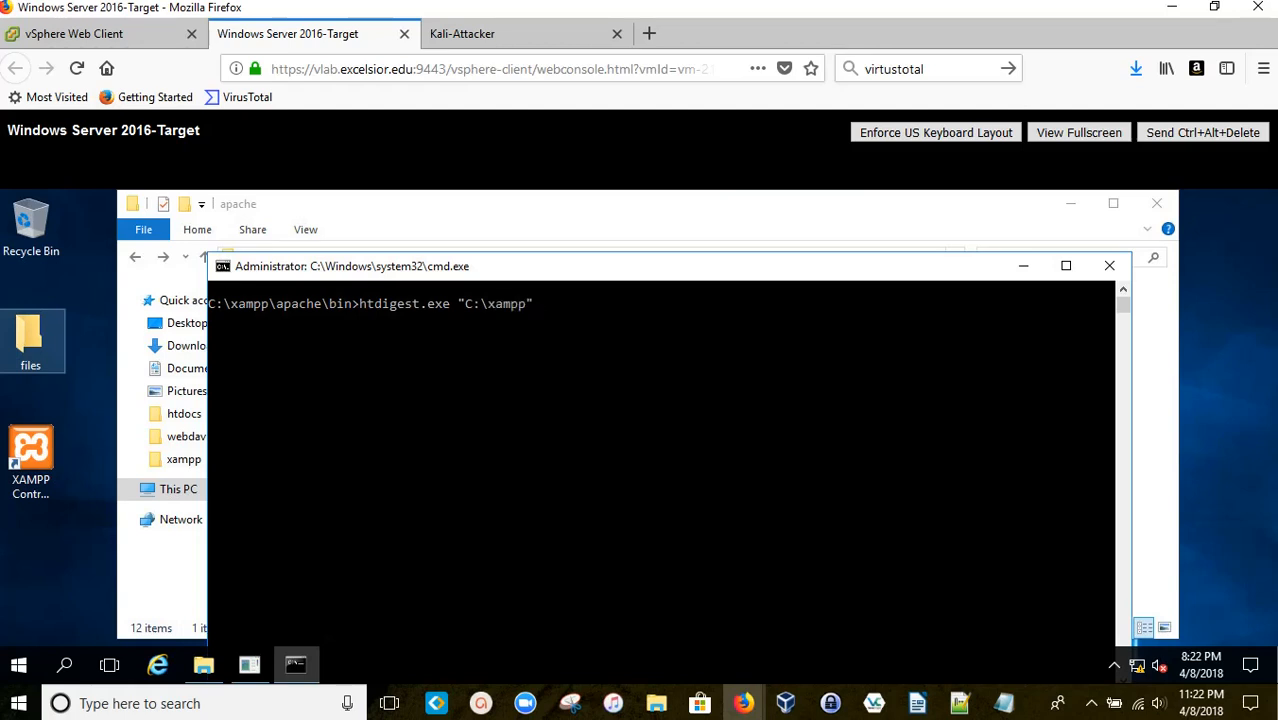
key("BackSpace")
type("\\security\"\\webdd")
key("BackSpace")
key("Tab")
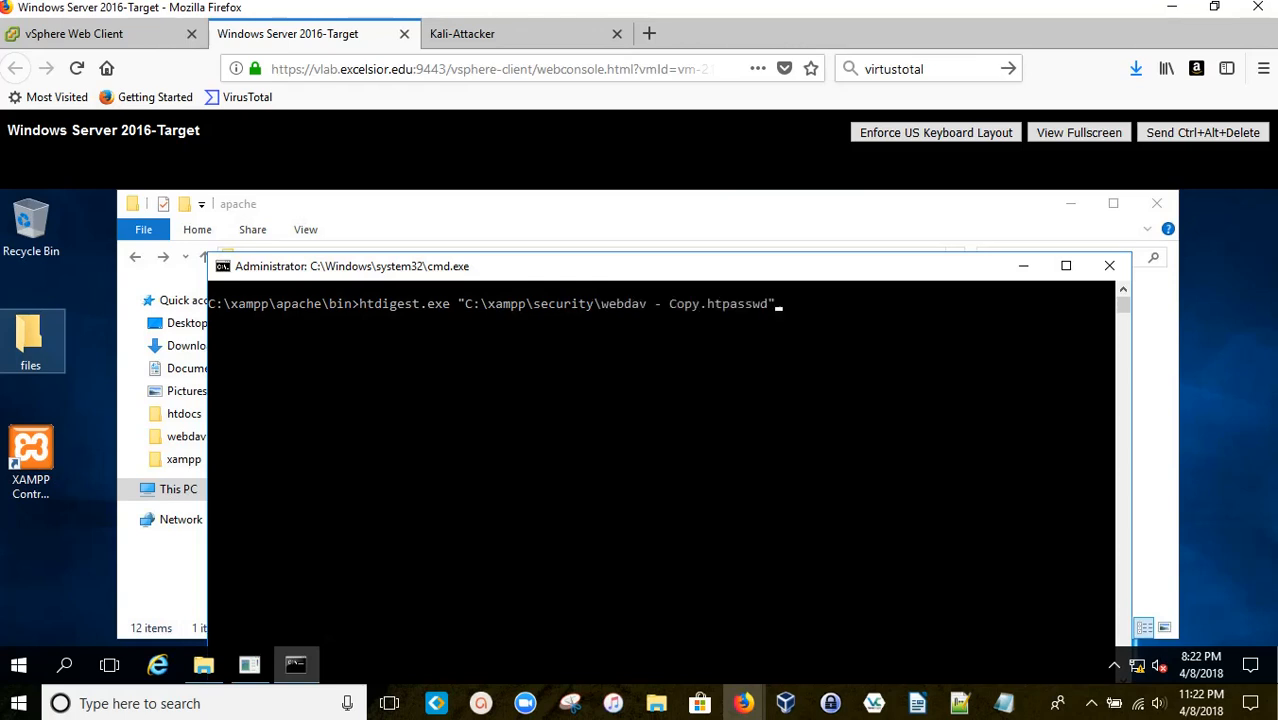
key("Tab")
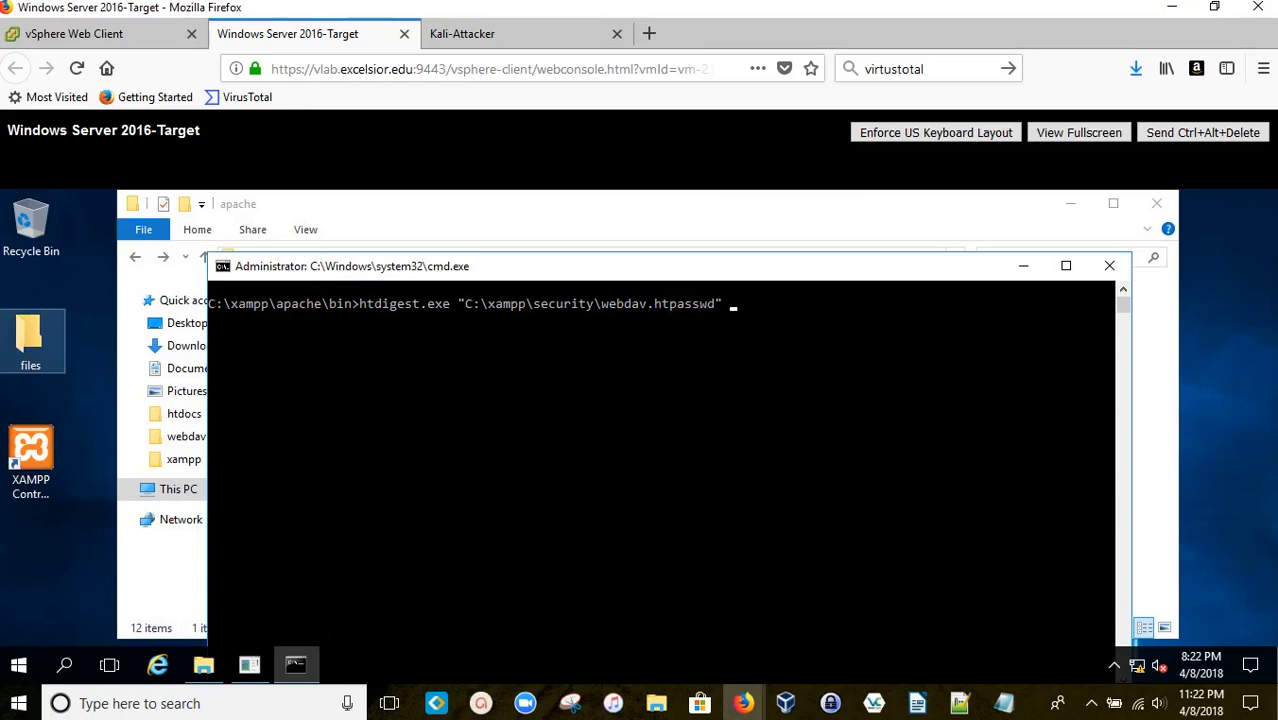
Step: Start the quoted realm argument with "XAMPP with Web"
type("\"XXA")
key("BackSpace")
key("BackSpace")
Step: Complete the realm as "XAMPP with WebDAV" and add user name vel to the htdigest command
type("AMPP with Wed")
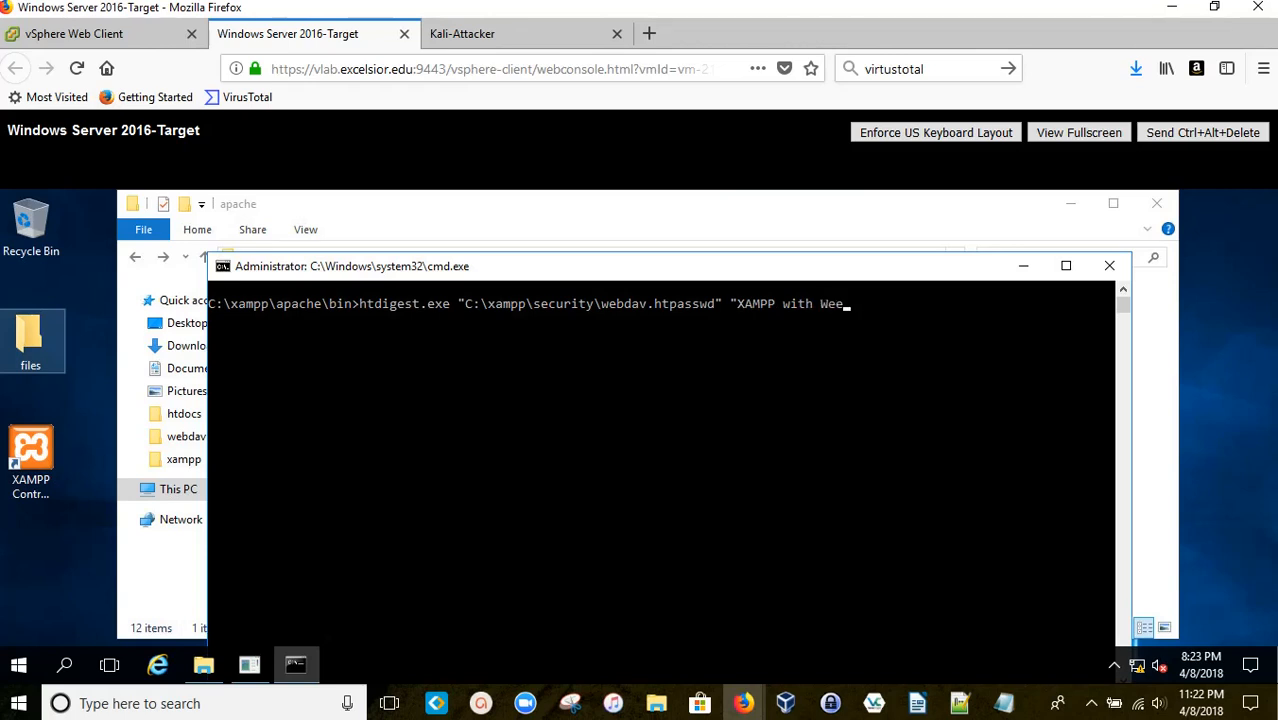
Step: Start the quoted realm argument with "XAMPP with Web"
Step: Complete the realm as "XAMPP with WebDAV" and add user name vel to the htdigest command
type("b")
key("BackSpace")
type("bb")
key("BackSpace")
type("DAV\"")
type("vel")
key("BackSpace")
type("l")
Step: Run the htdigest command and enter the new password for vel twice
key("Return")
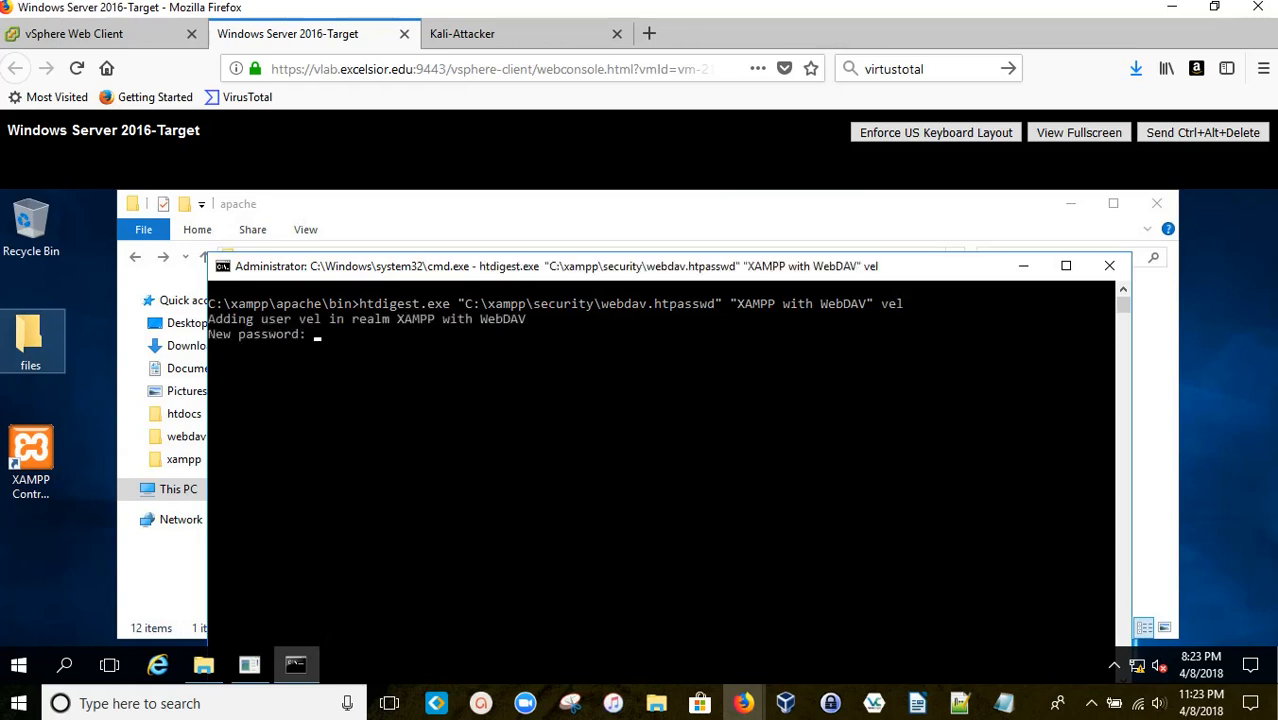
type("******")
key("BackSpace")
key("BackSpace")
key("BackSpace")
key("BackSpace")
key("BackSpace")
key("BackSpace")
key("BackSpace")
type("*")
key("Return")
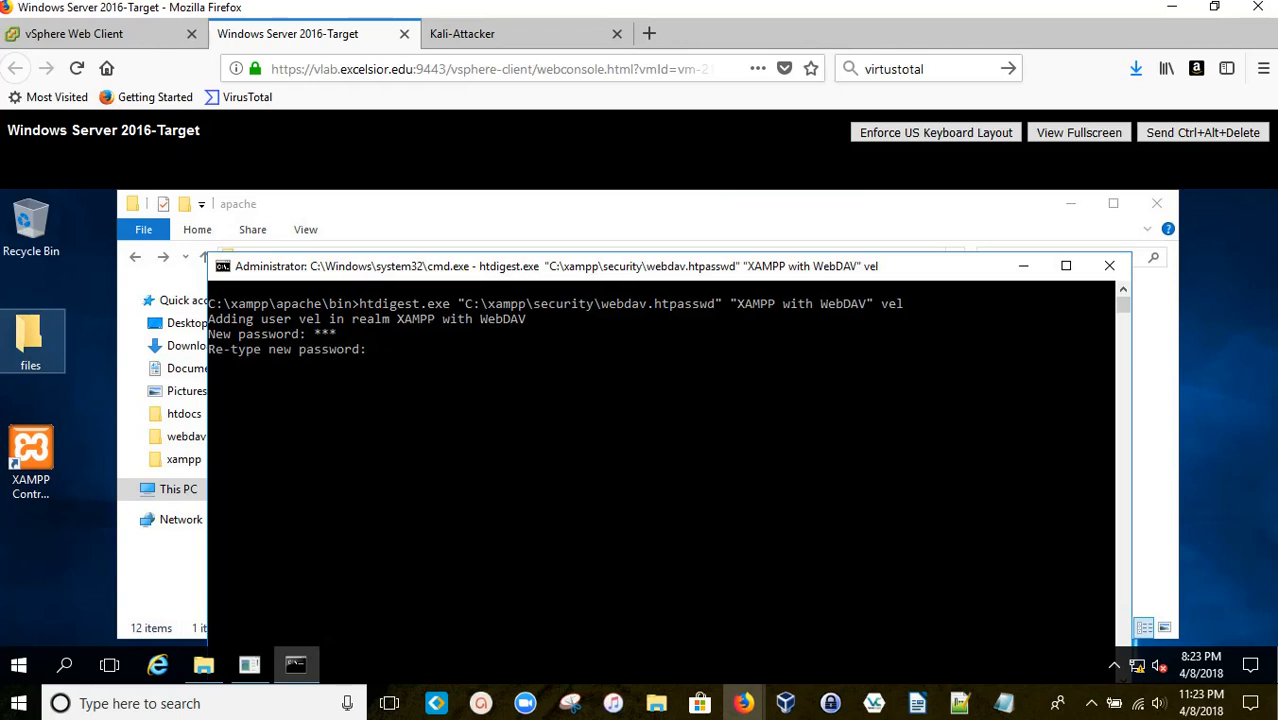
type("*")
key("Return")
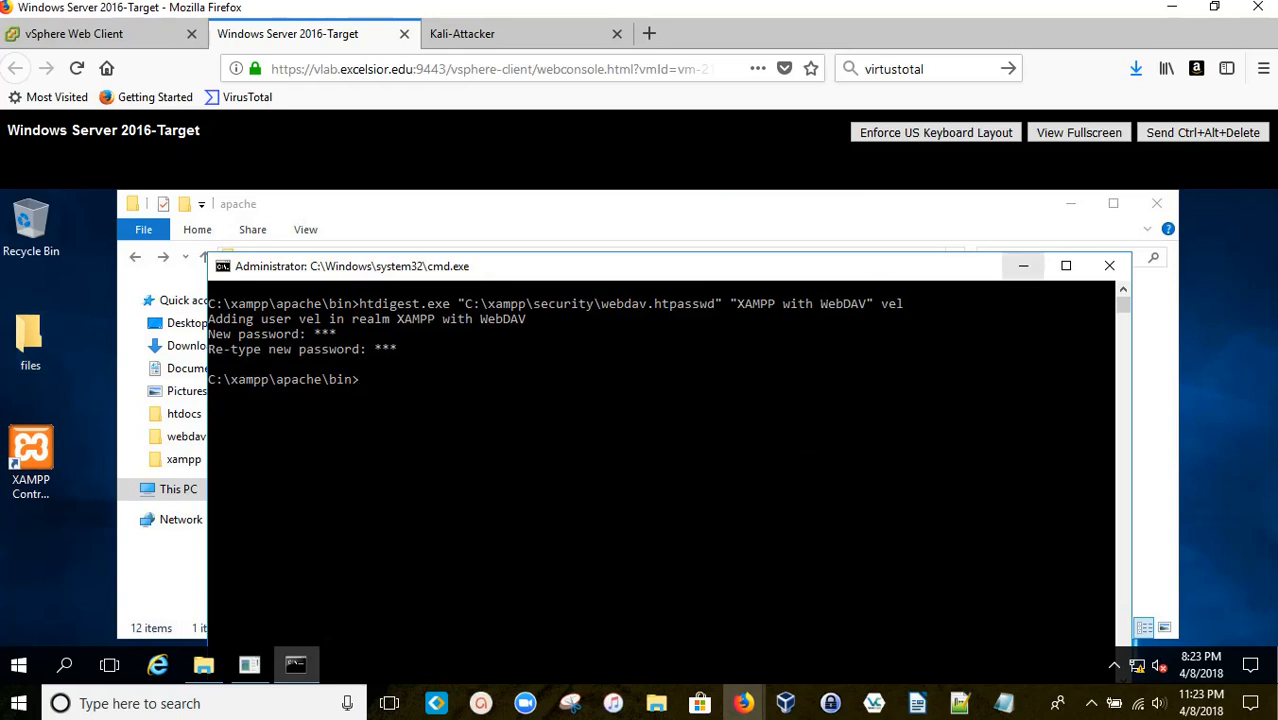
Step: Minimize cmd and browse to the C:\xampp\security folder in Explorer
left_click(1024, 268)
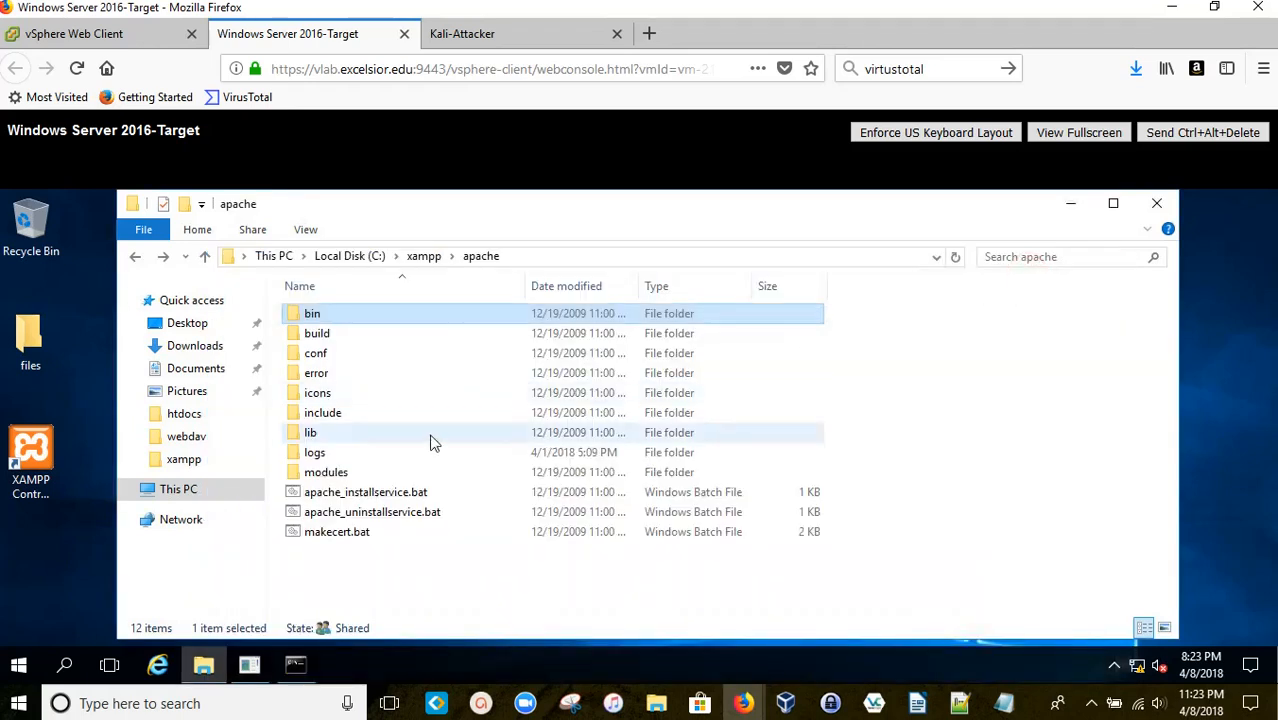
left_click(423, 256)
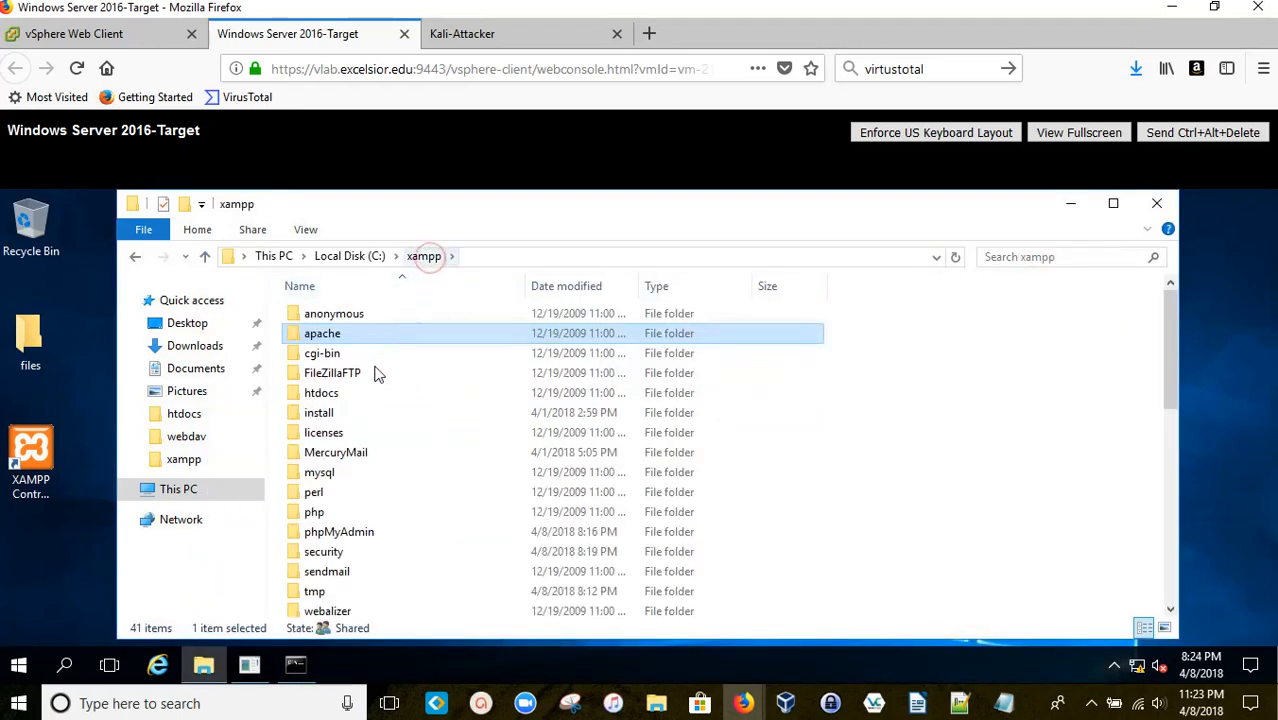
double_click(337, 552)
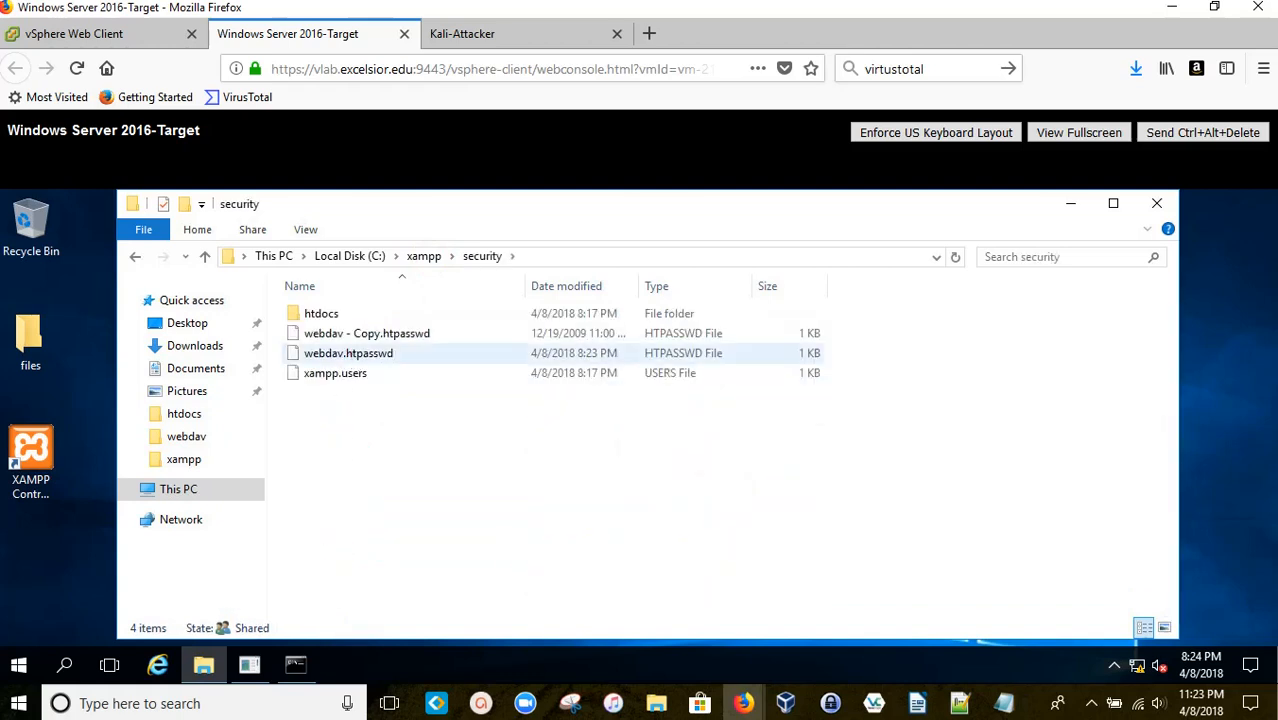
Step: Open webdav.htpasswd with Notepad through Open with
left_click(350, 354)
right_click(352, 355)
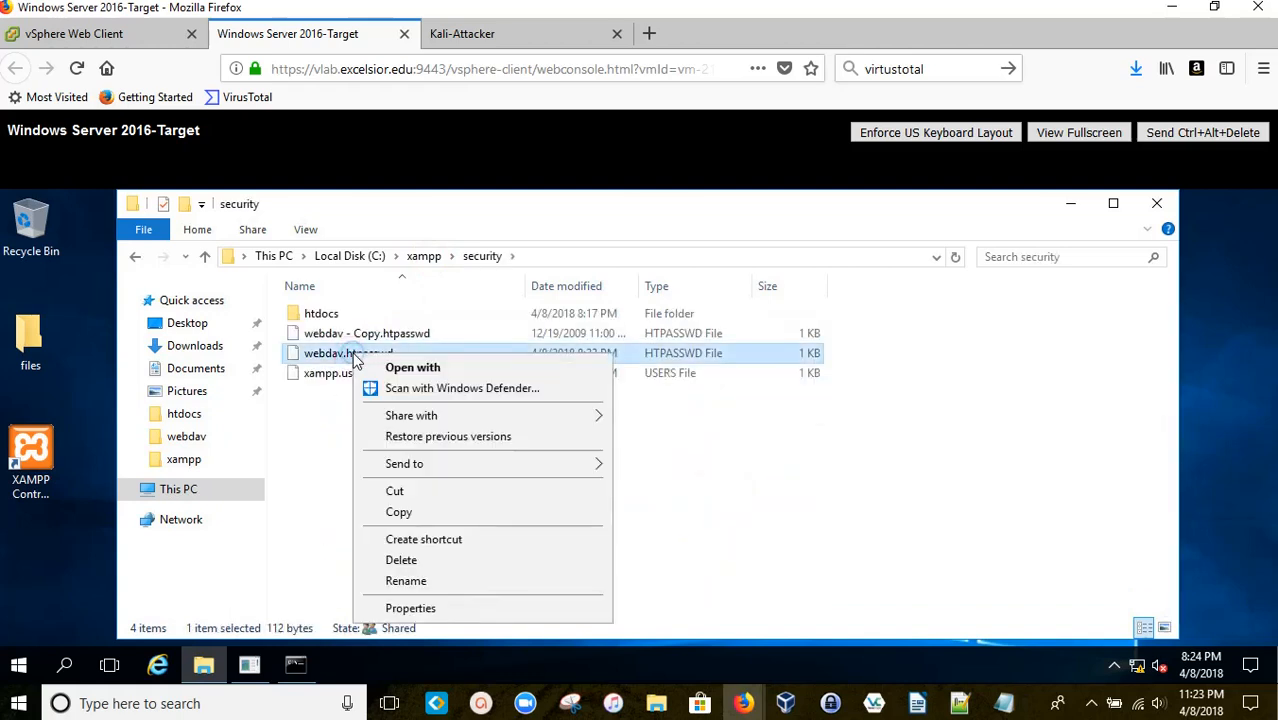
left_click(436, 371)
double_click(525, 393)
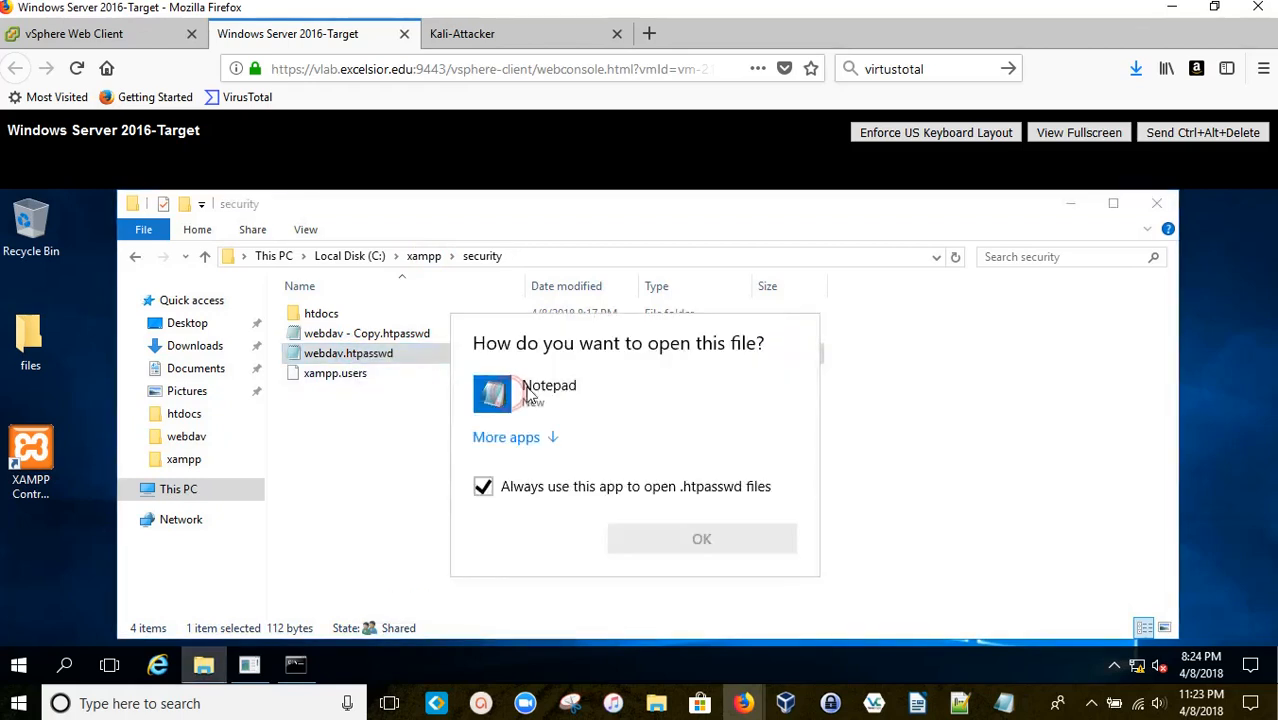
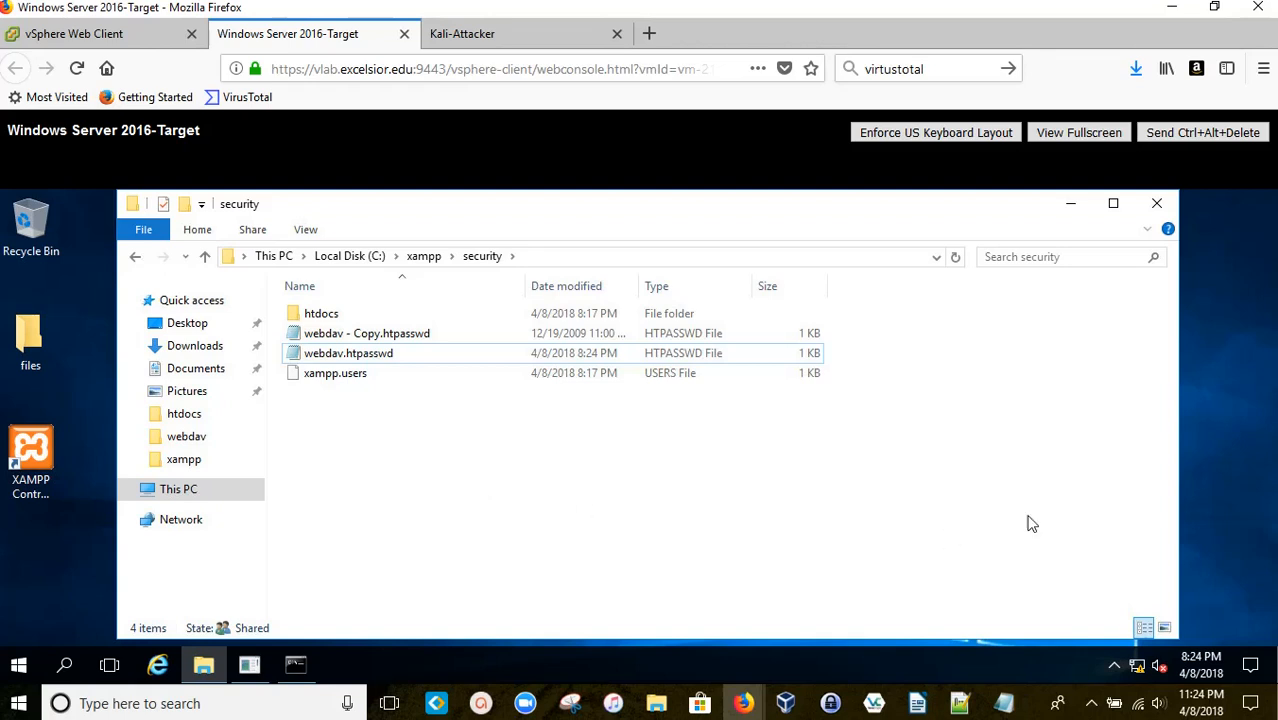
Step: Launch XAMPP Control Panel from the desktop, confirm Apache is running, then return to C:\xampp\security
double_click(31, 458)
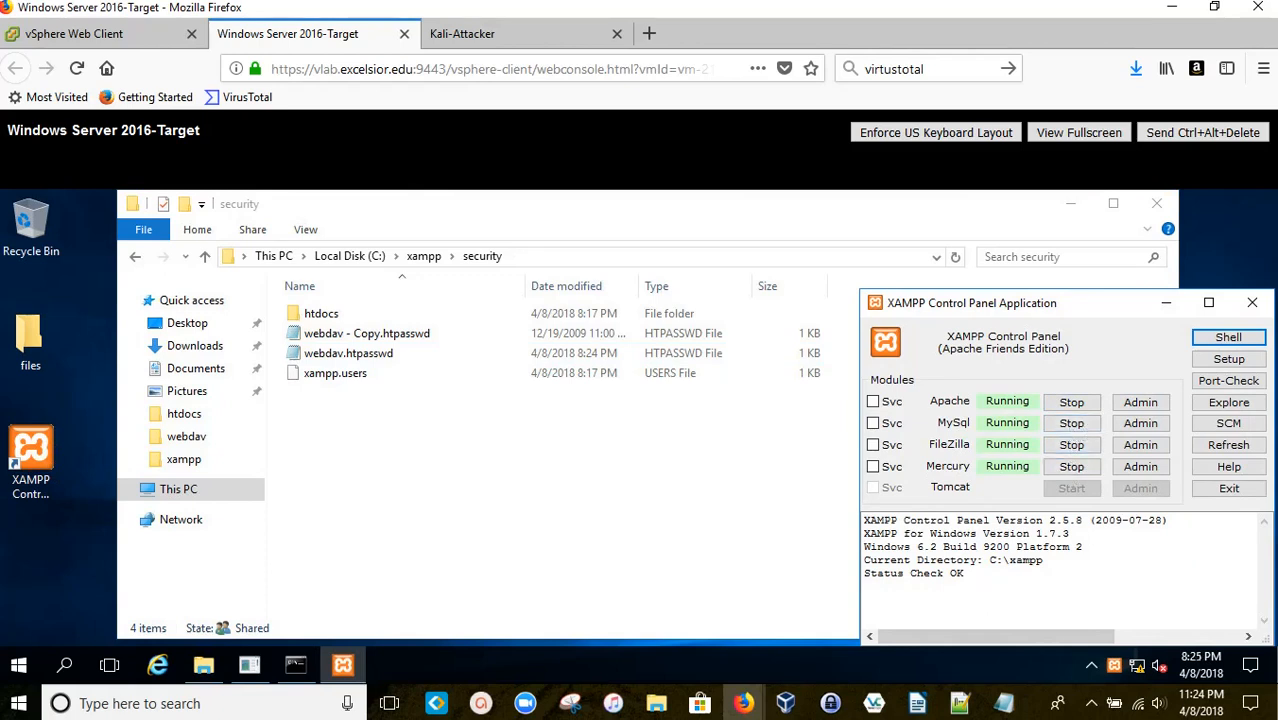
left_click(805, 474)
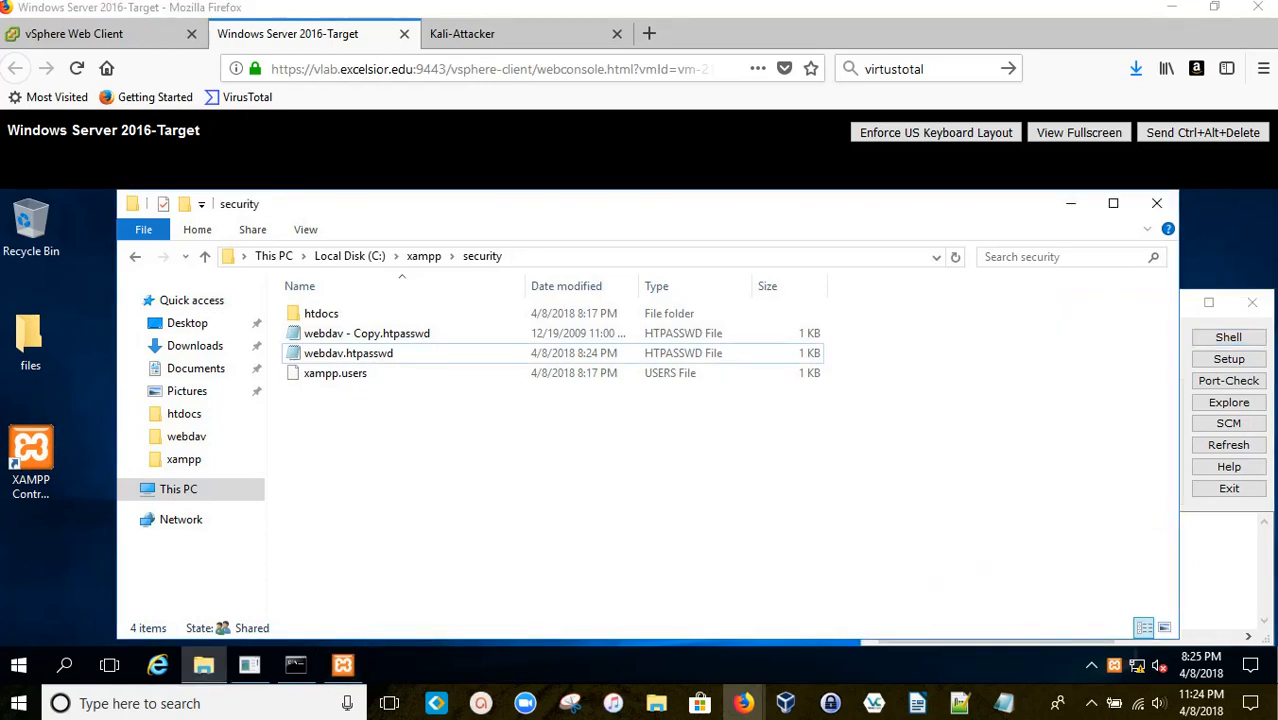